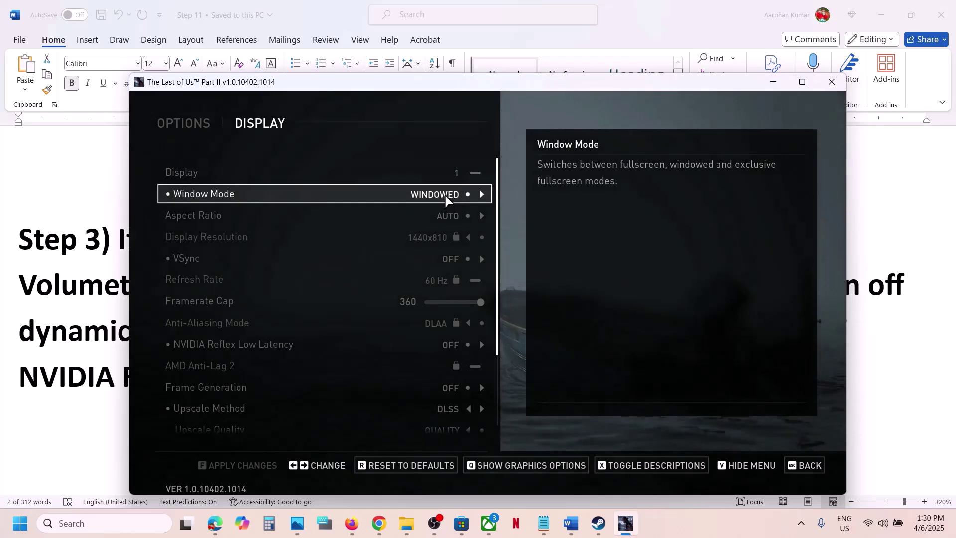
Highlight Volumetric Effects Quality in the Step 3 notes in Word, then return to the game and review its display settings.
key("alt+Tab")
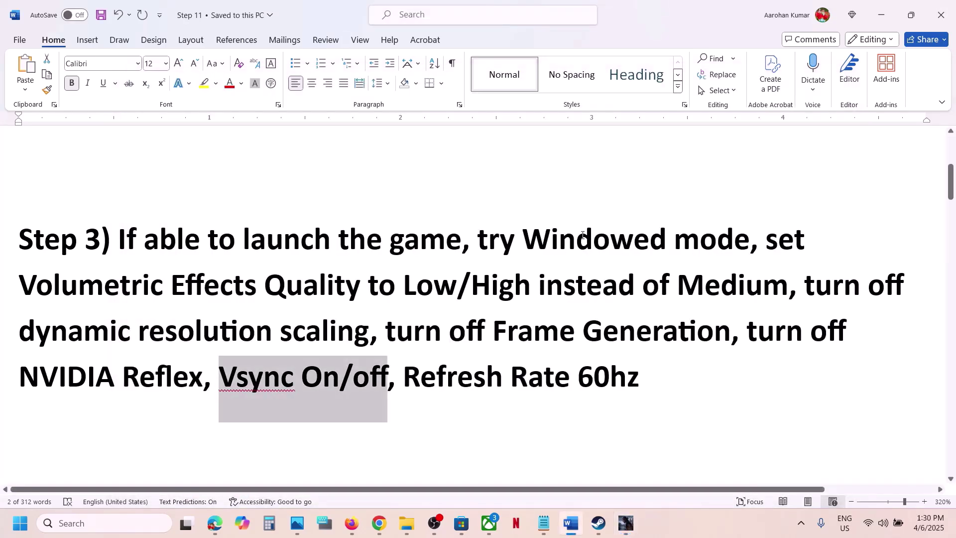
left_click_drag(112, 285, 368, 285)
key("alt+Tab")
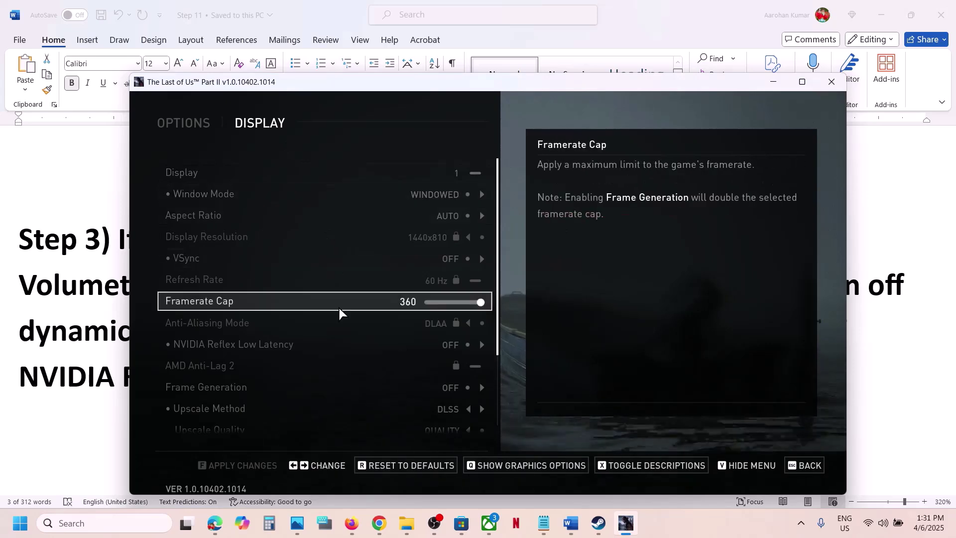
scroll(339, 311, "down", 3)
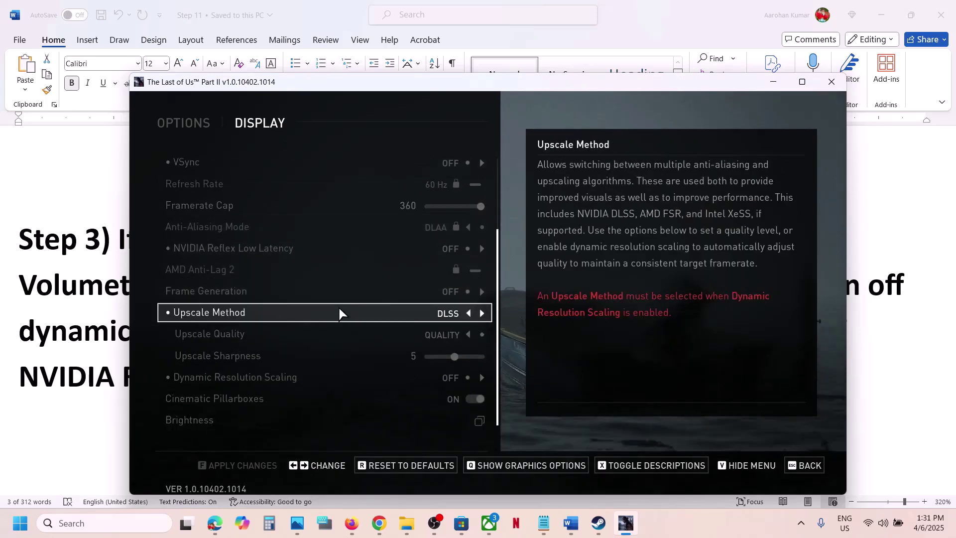
scroll(339, 311, "up", 2)
scroll(338, 313, "down", 3)
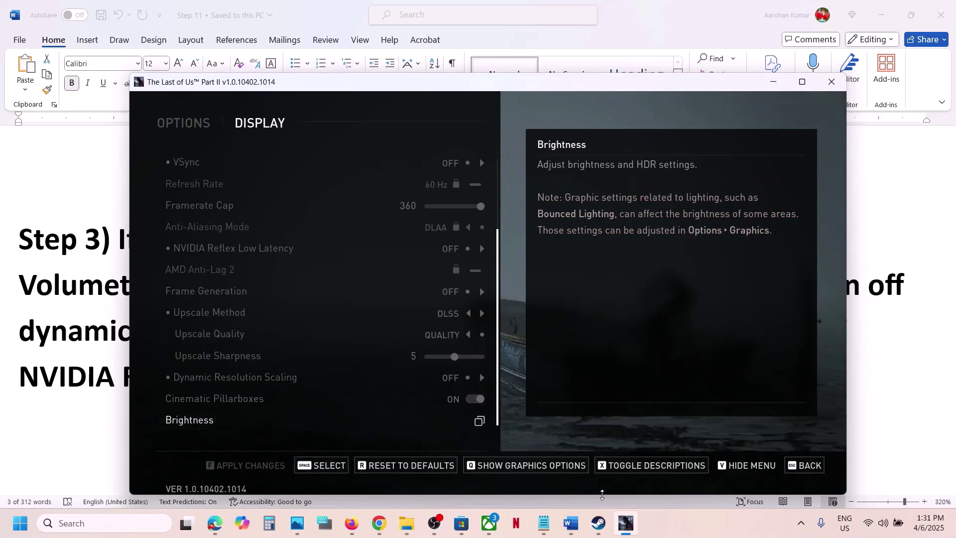
Show the game's graphics options and locate the Volumetric Effects Quality setting.
left_click(530, 468)
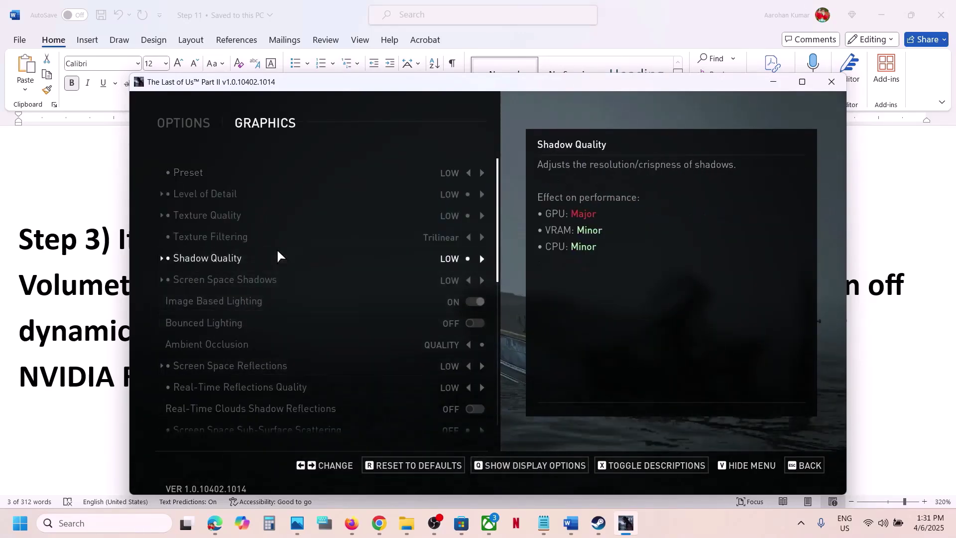
scroll(276, 248, "down", 5)
scroll(277, 255, "down", 8)
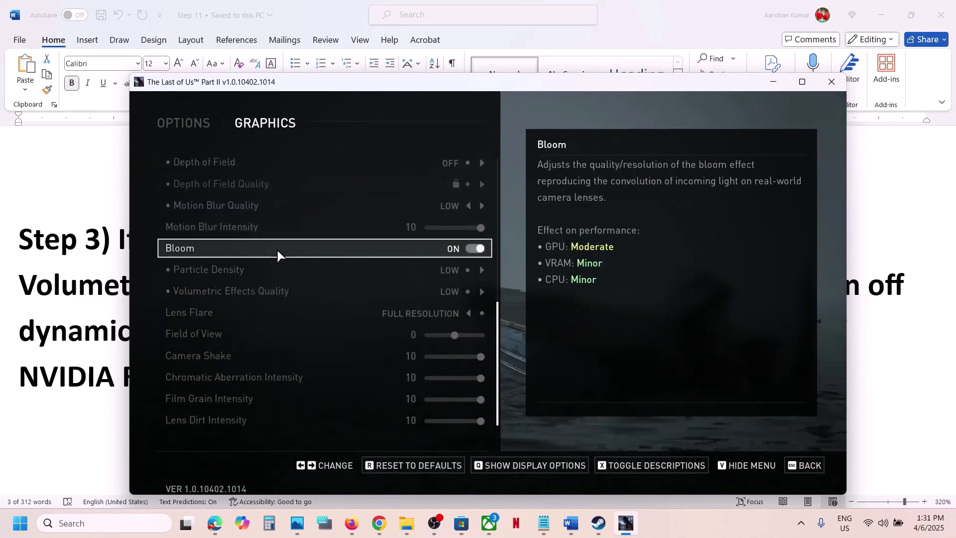
scroll(282, 283, "up", 11)
scroll(283, 282, "down", 13)
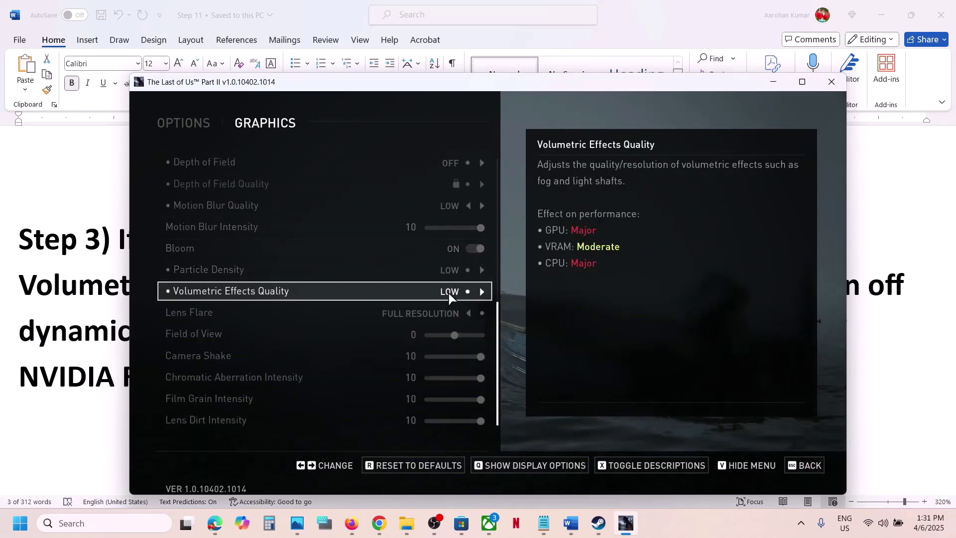
Switch back to the Word notes and review the remaining Step 3 recommendations, from Medium through Refresh Rate 60hz.
key("alt+Tab")
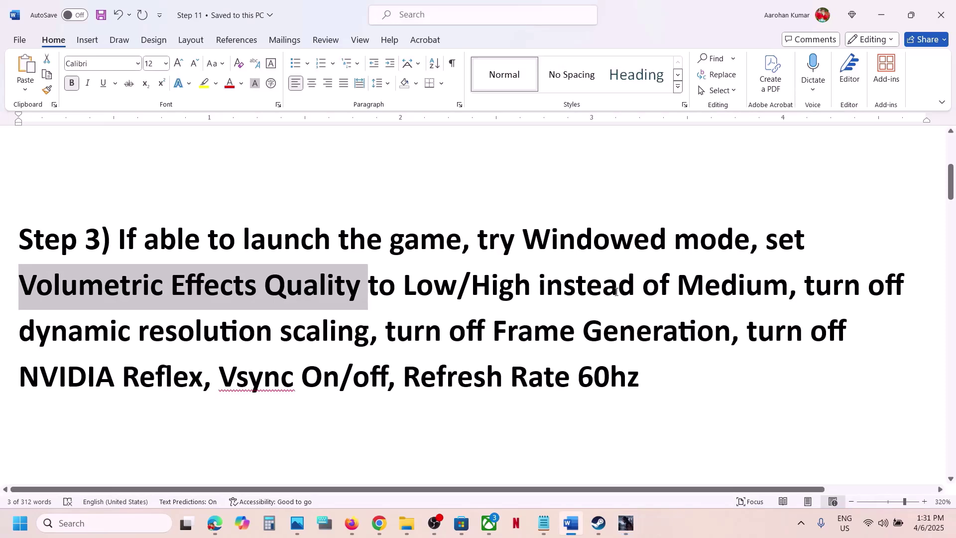
left_click_drag(704, 286, 612, 379)
left_click(617, 388)
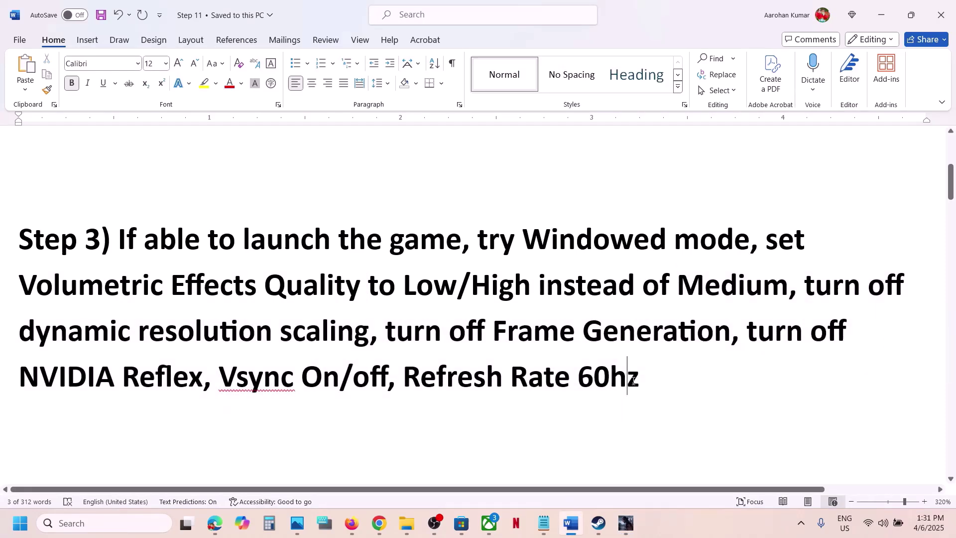
left_click(703, 533)
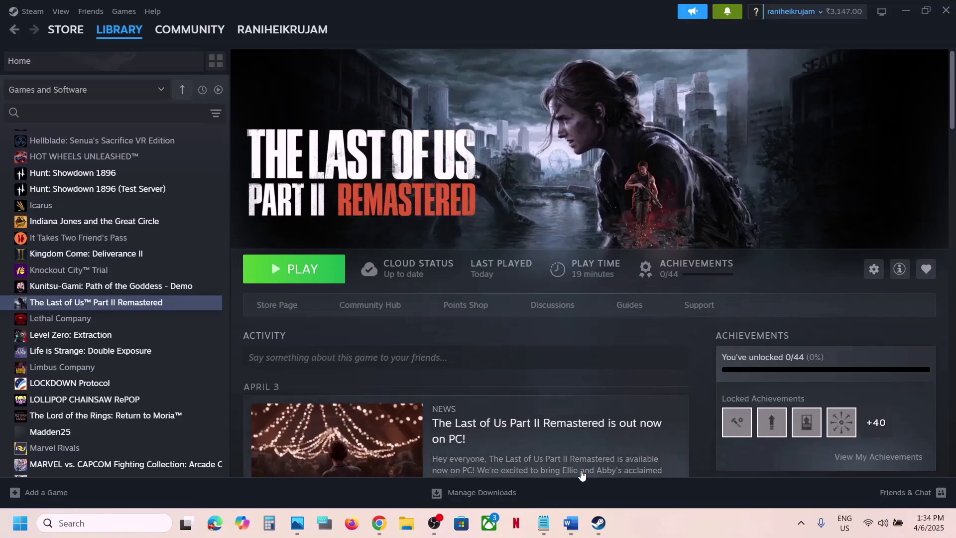
Return to the Word notes and highlight the Step 4 instruction "Use legacy display ICC color management".
left_click(572, 524)
scroll(404, 377, "down", 3)
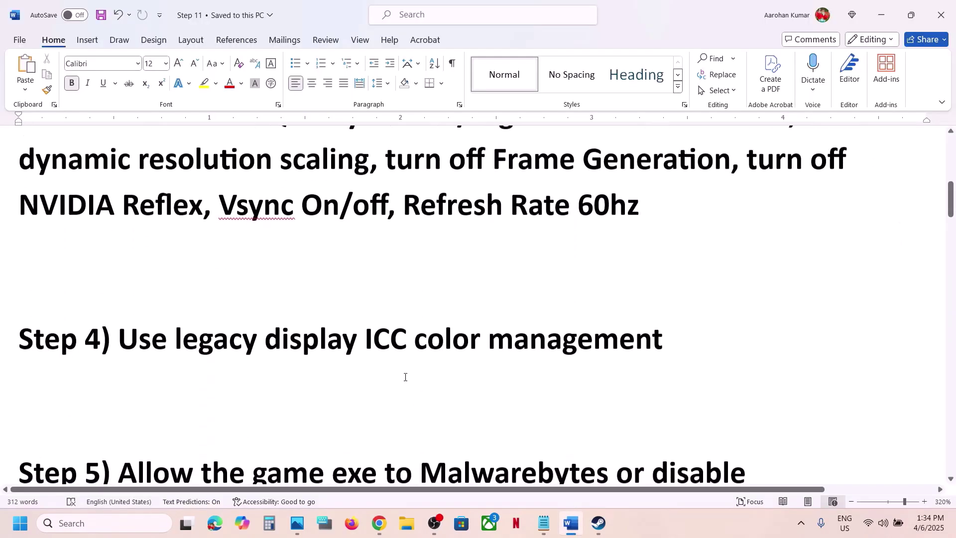
scroll(405, 377, "up", 1)
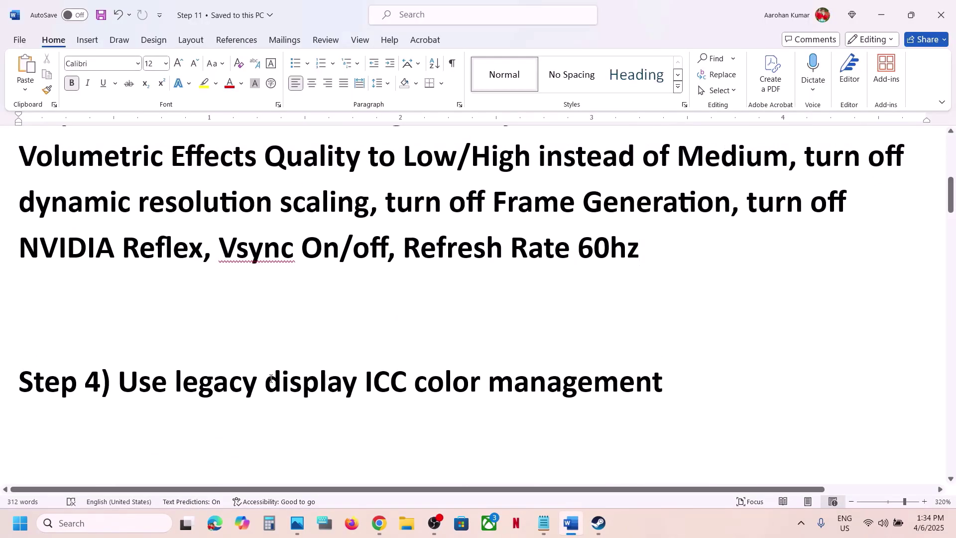
left_click_drag(271, 379, 651, 377)
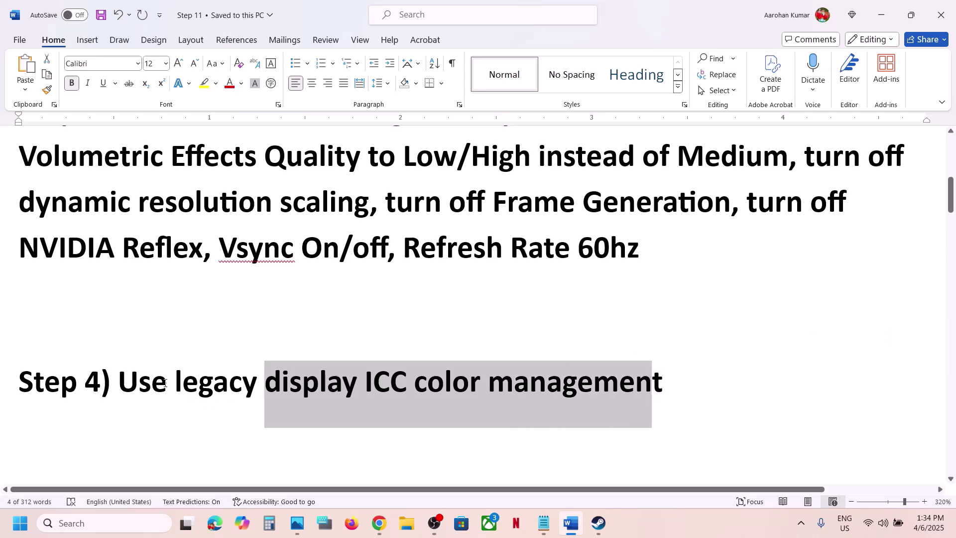
left_click_drag(144, 387, 687, 374)
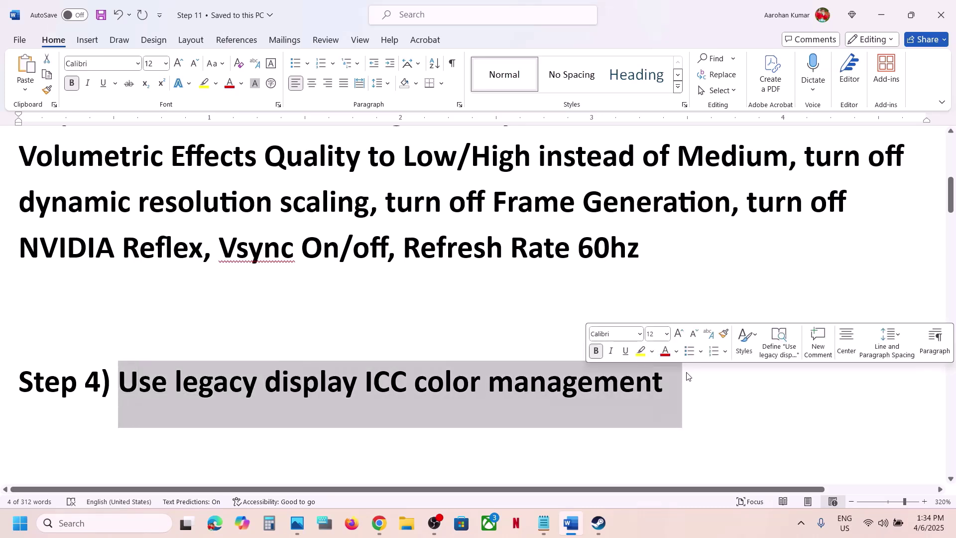
Switch to Steam and browse the local files of The Last of Us Part II Remastered.
left_click(599, 523)
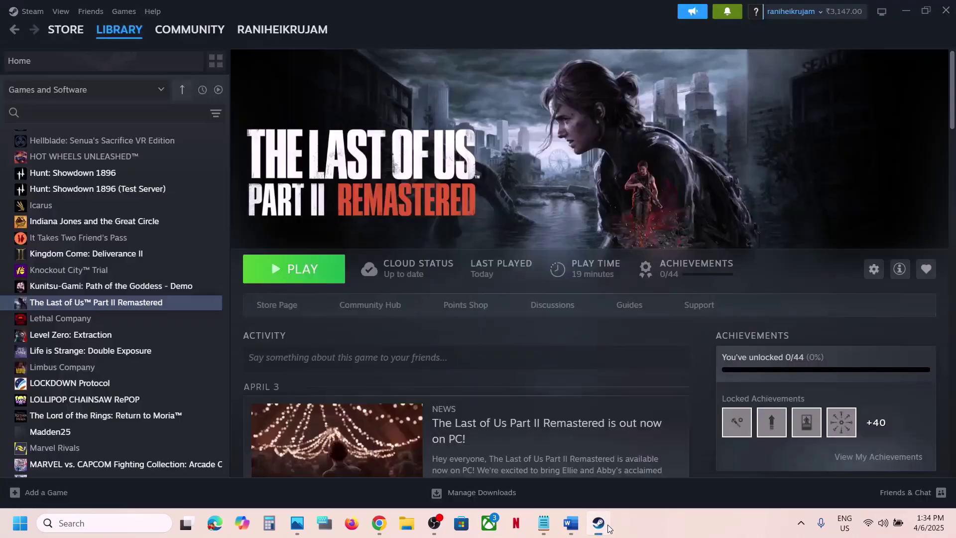
right_click(156, 302)
mouse_move(199, 375)
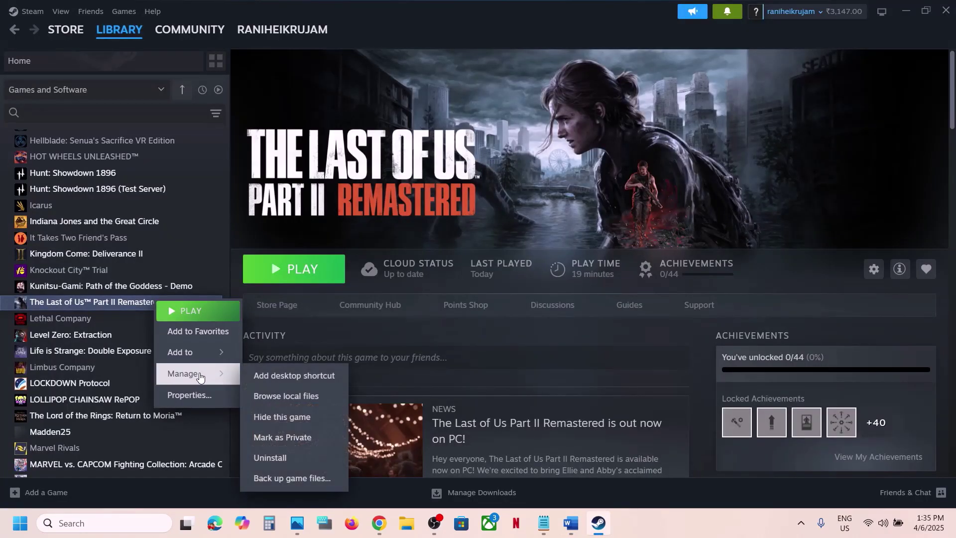
left_click(312, 394)
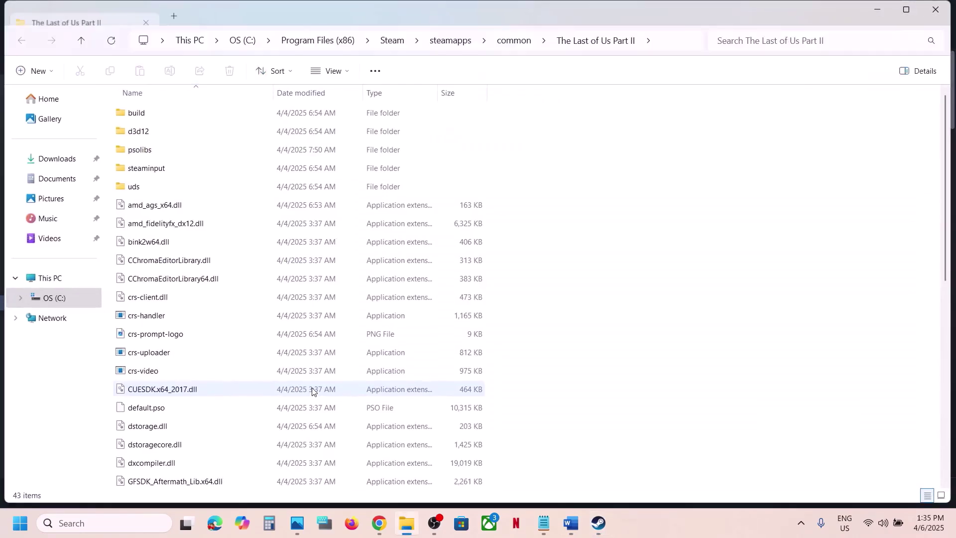
Enable "Use legacy display ICC color management" in the compatibility properties of the tlou-ii application and apply it.
scroll(184, 333, "down", 6)
scroll(185, 334, "down", 2)
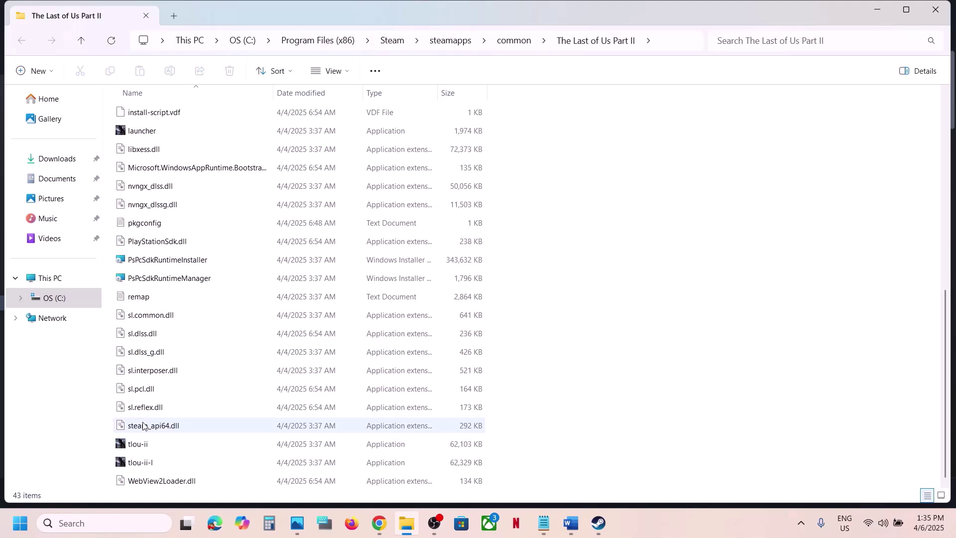
left_click(160, 441)
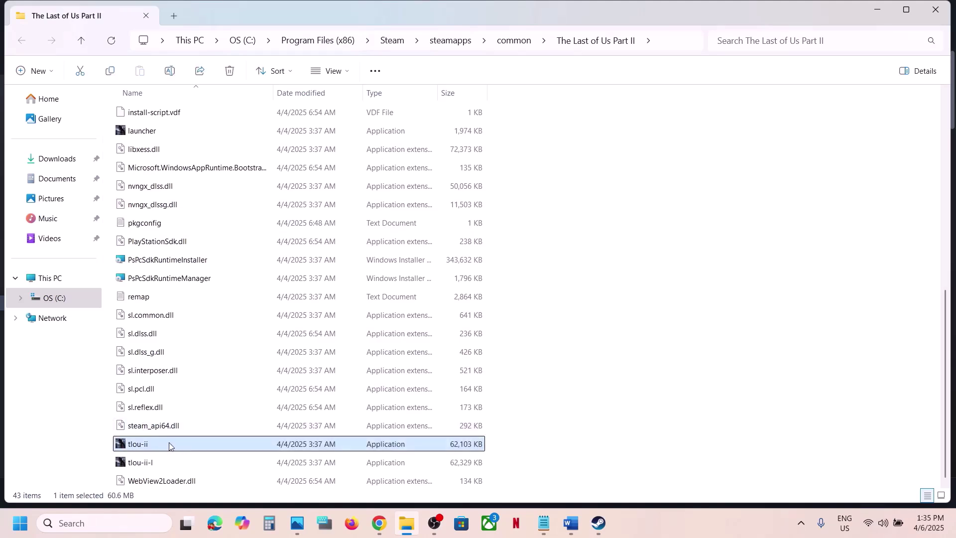
right_click(169, 445)
left_click(219, 382)
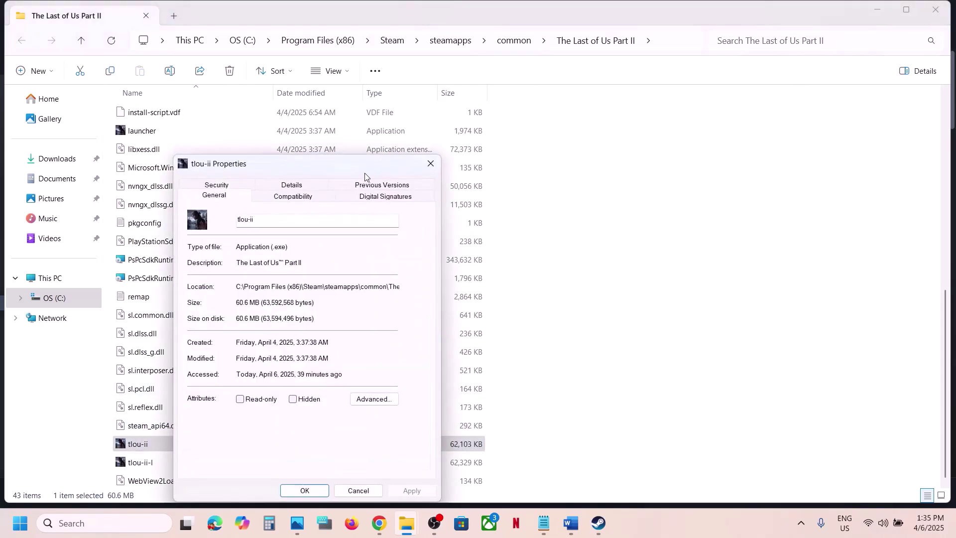
left_click(293, 196)
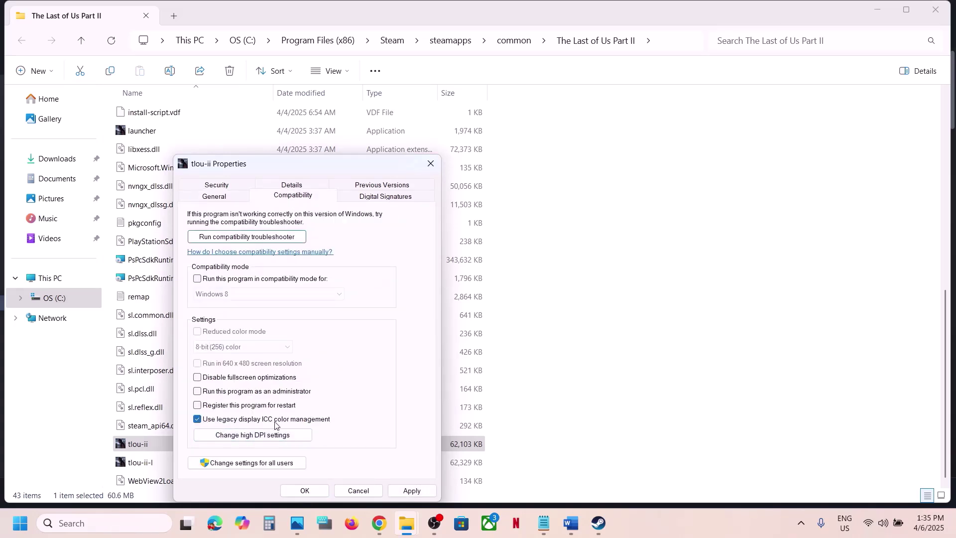
left_click(405, 492)
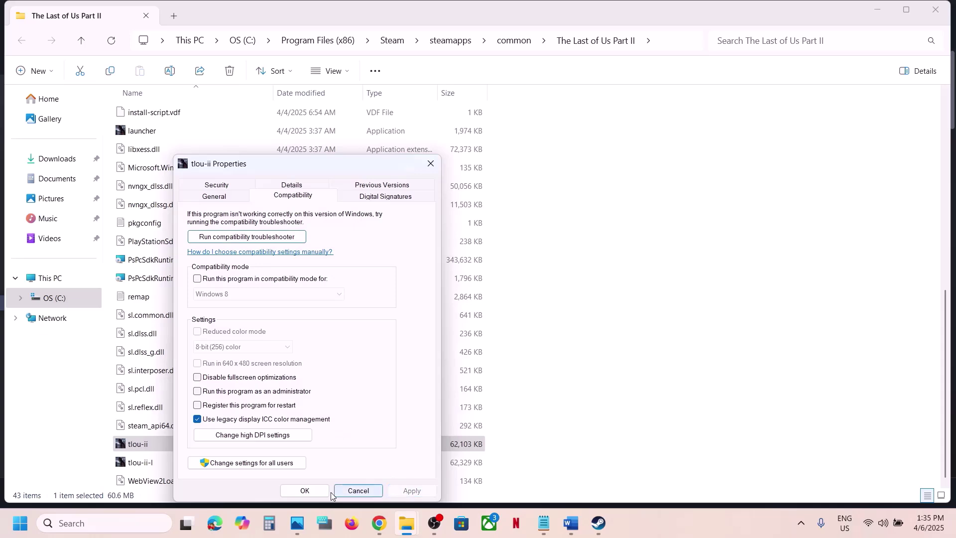
left_click(322, 492)
Enable "Use legacy display ICC color management" in the compatibility properties of the tlou-ii-l application and apply it.
left_click(151, 462)
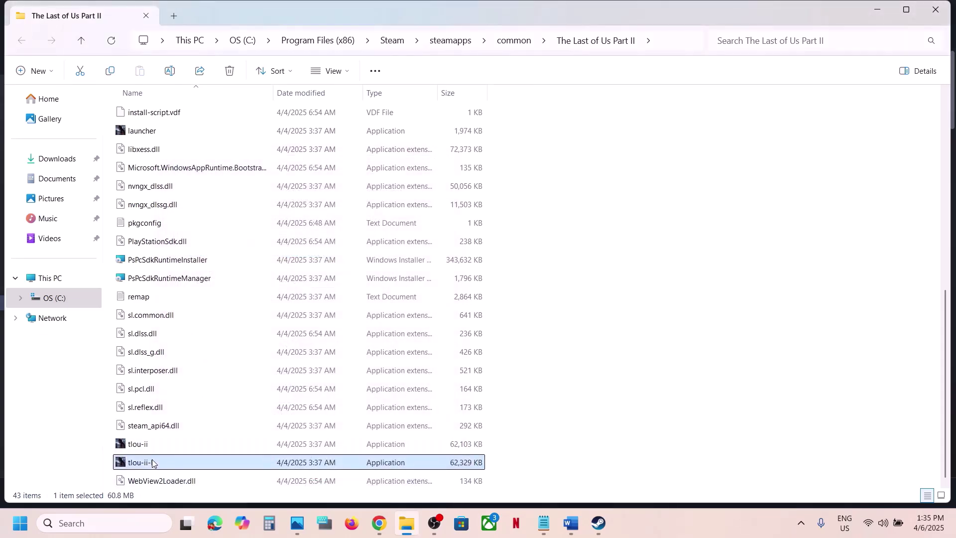
right_click(175, 469)
left_click(235, 409)
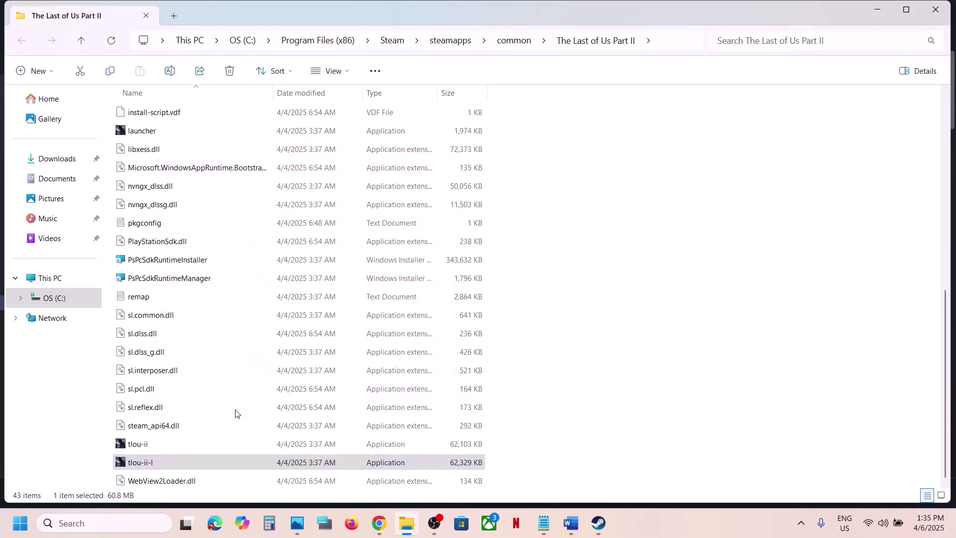
left_click(288, 198)
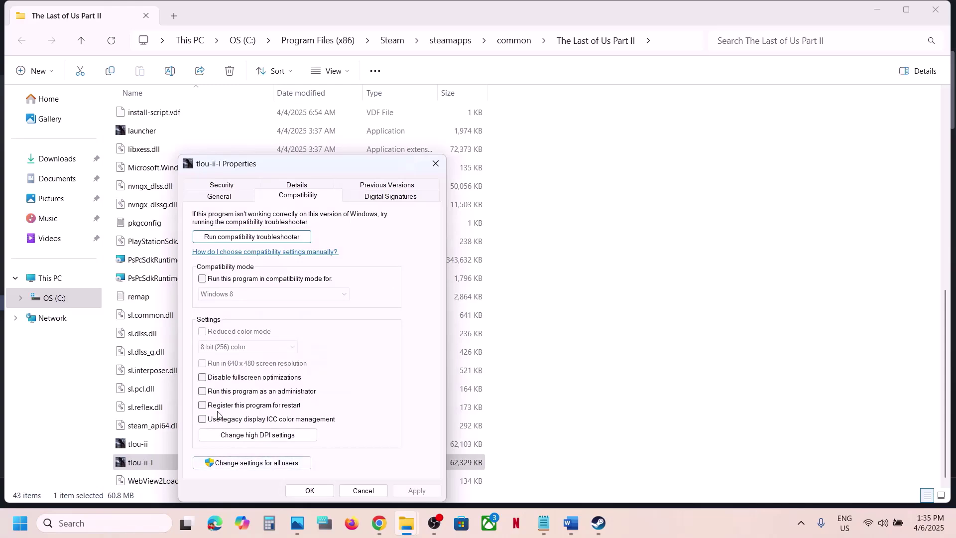
left_click(417, 490)
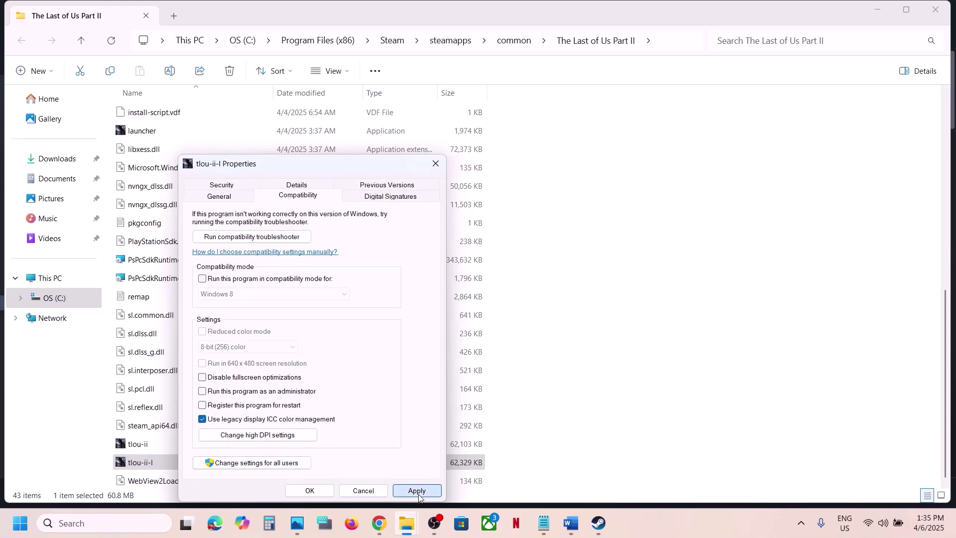
left_click(310, 490)
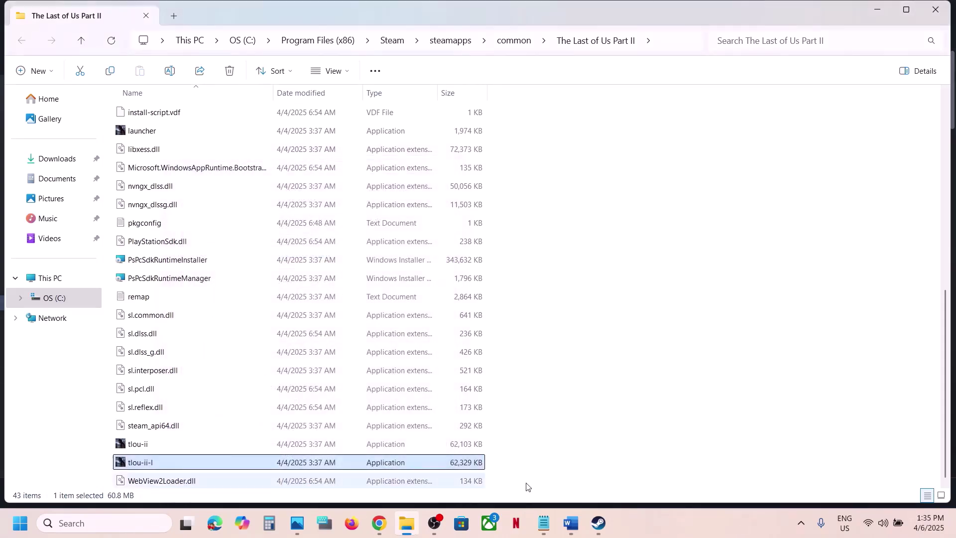
Switch to the Word notes and read through Step 5 on Malwarebytes, antivirus, Windows Security and Firewall, highlighting its instructions.
left_click(580, 530)
scroll(386, 347, "down", 6)
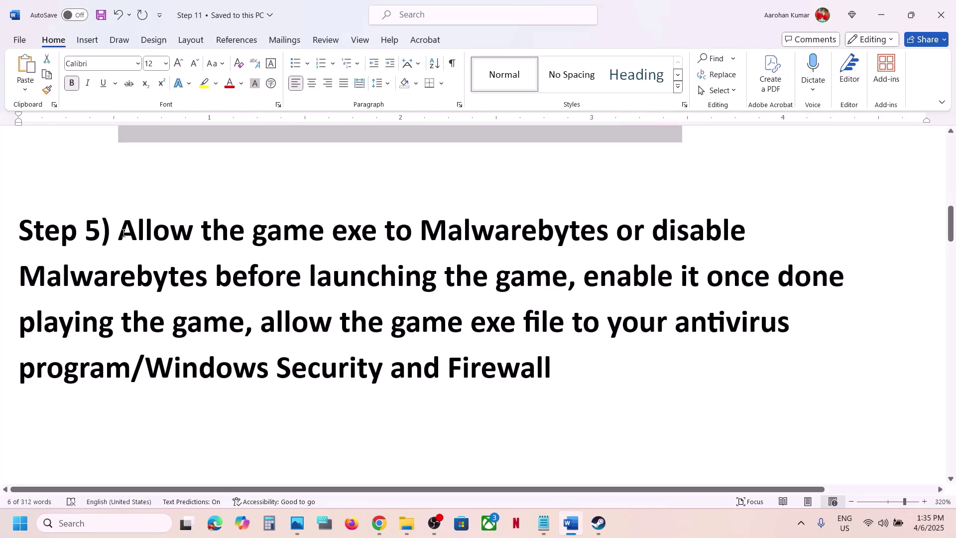
left_click_drag(123, 234, 613, 230)
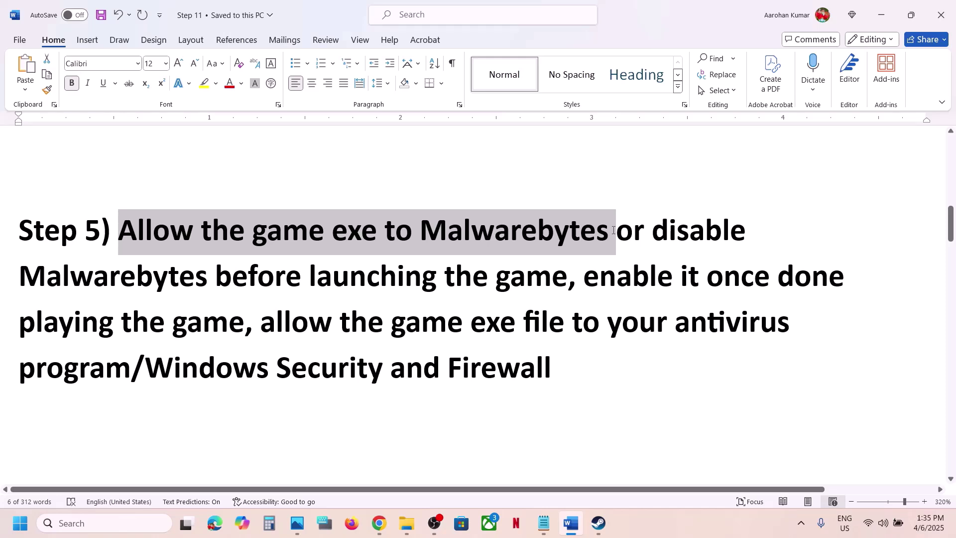
left_click_drag(613, 230, 752, 233)
left_click(690, 234)
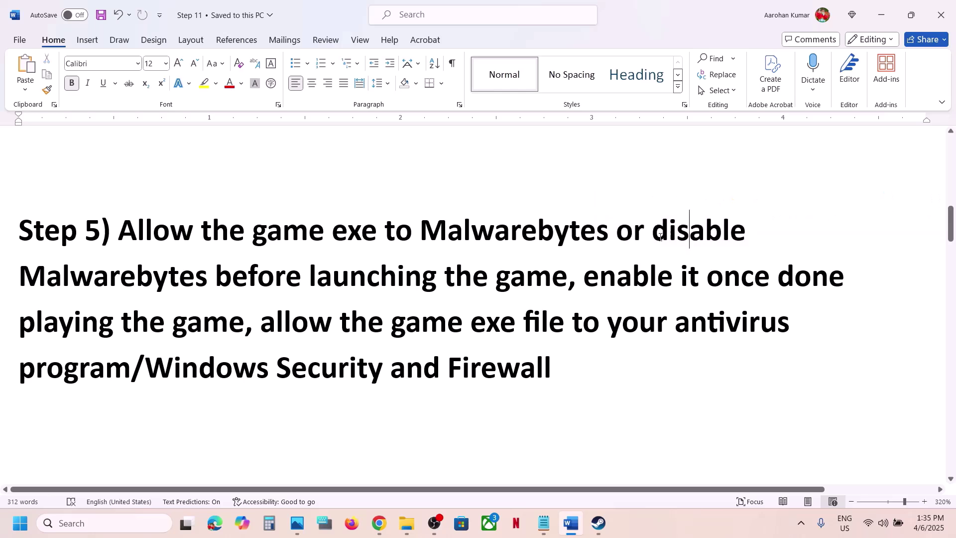
left_click_drag(656, 234, 521, 280)
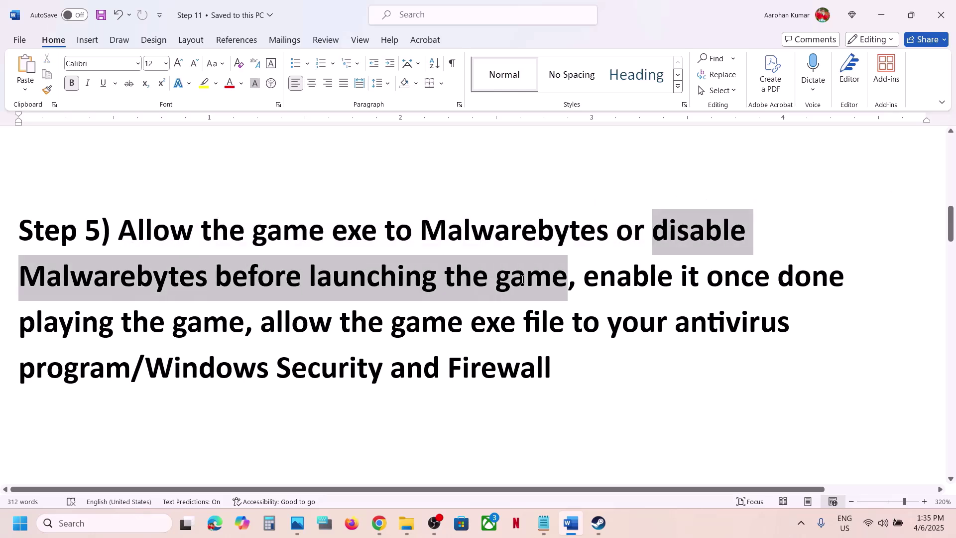
mouse_move(522, 279)
left_mouse_down()
mouse_move(229, 278)
mouse_move(525, 286)
left_mouse_up()
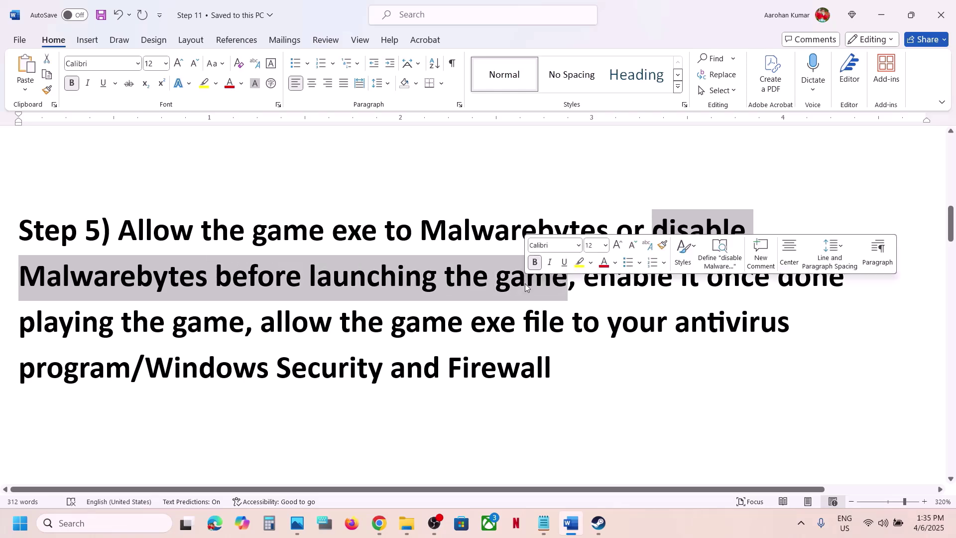
left_click_drag(590, 280, 91, 370)
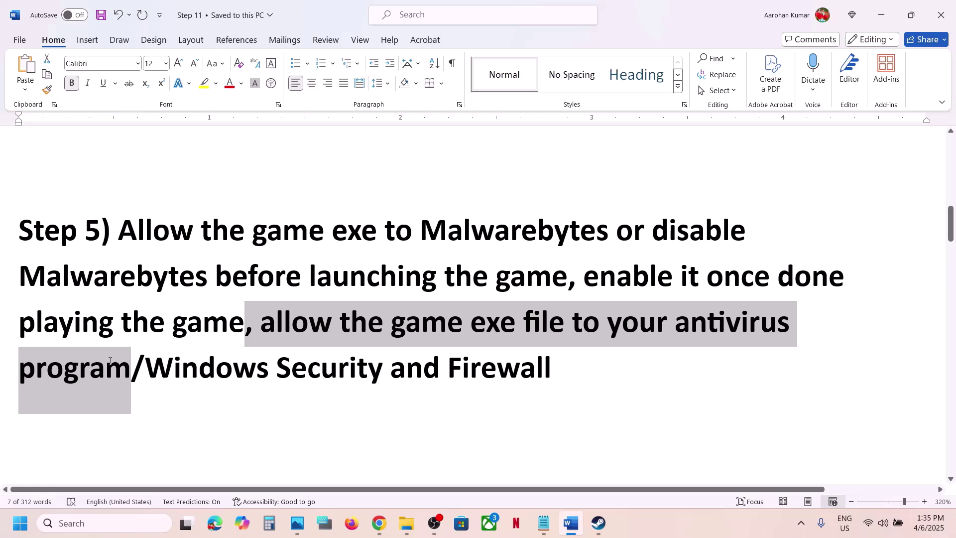
left_click_drag(110, 361, 551, 368)
Open Windows Security from the Windows settings and bring up the apps allowed through Controlled folder access under Ransomware protection.
key("super+i")
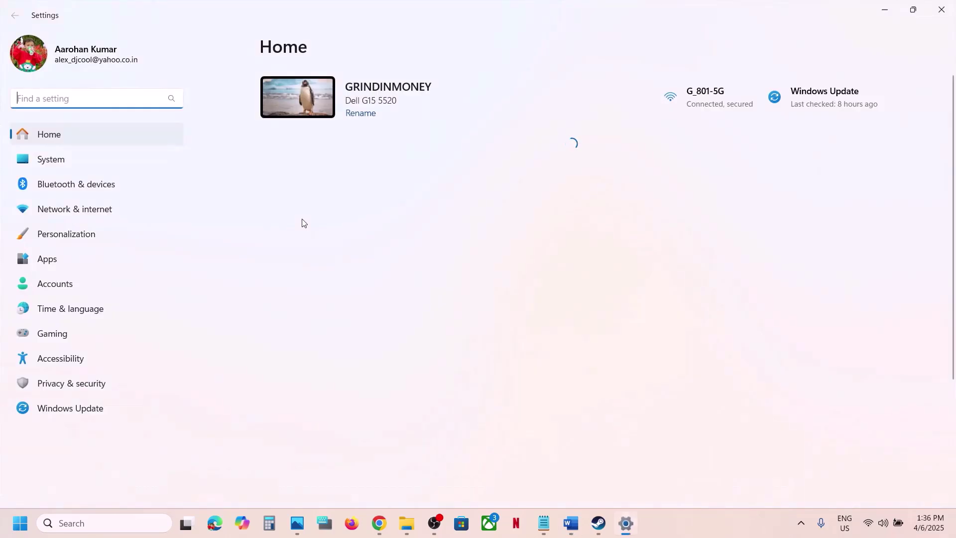
left_click(76, 385)
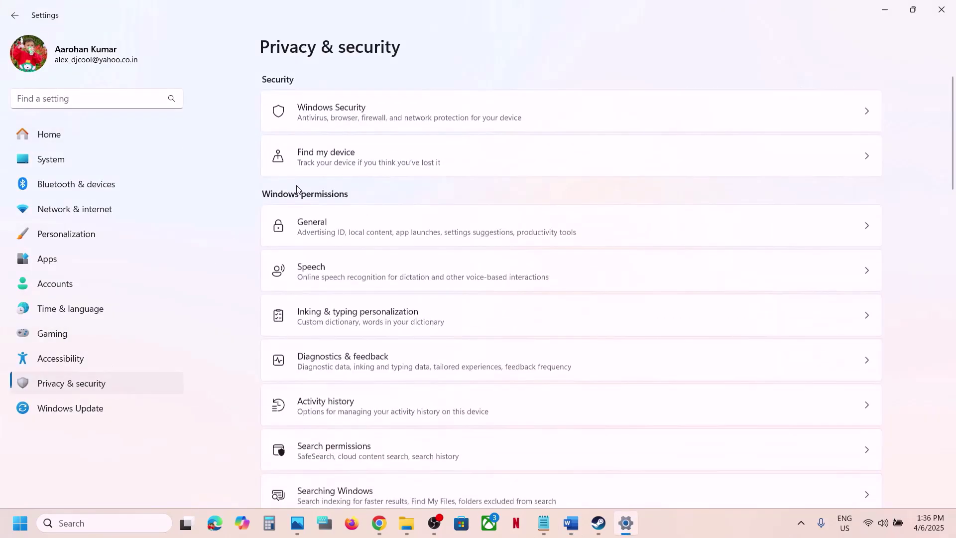
left_click(379, 116)
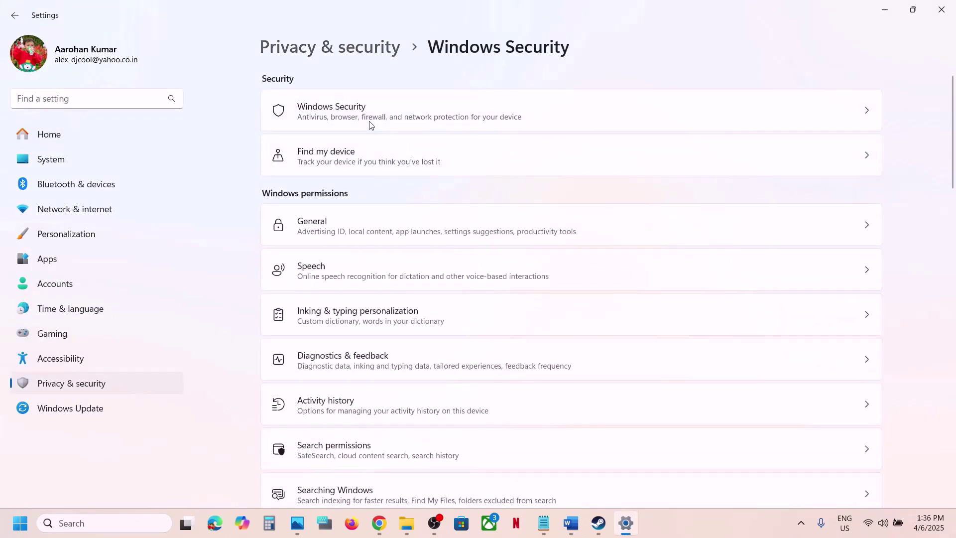
left_click(363, 190)
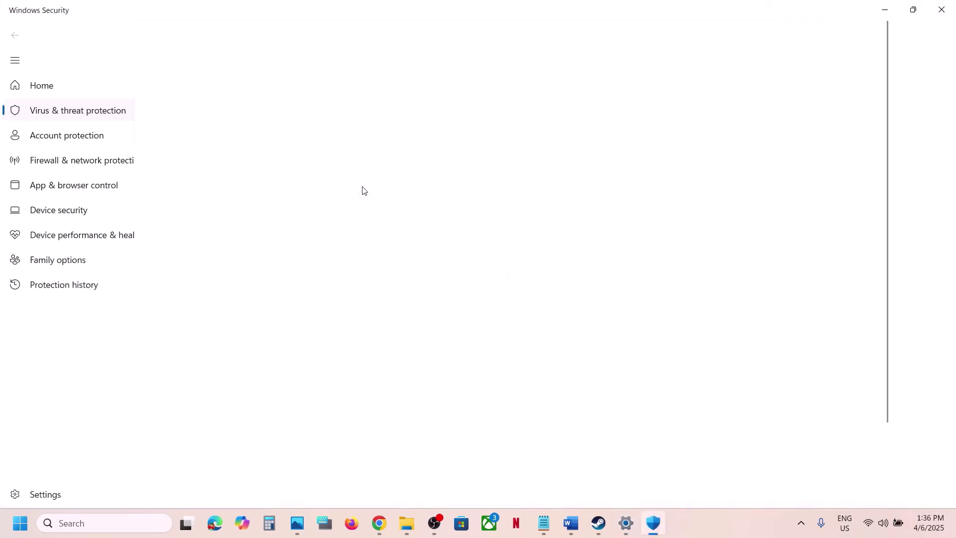
scroll(360, 190, "down", 2)
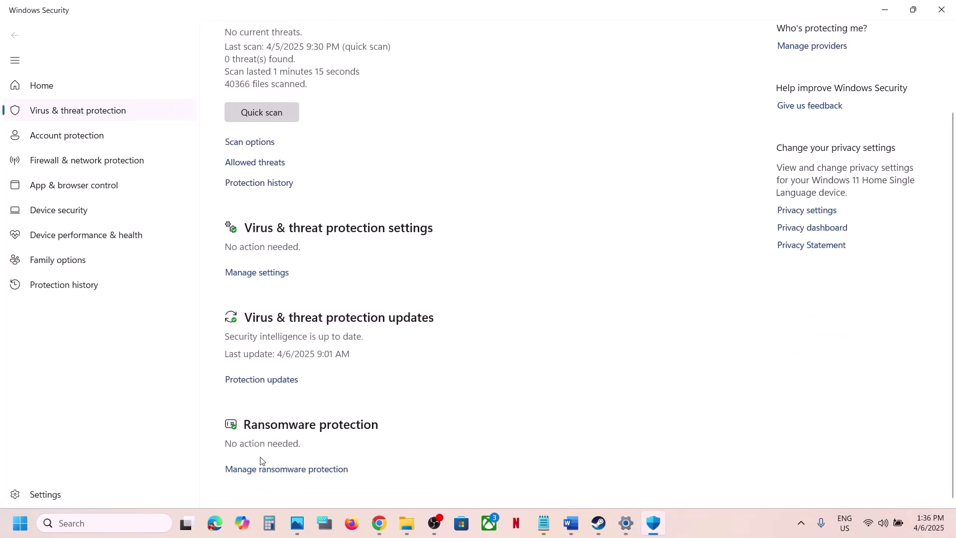
left_click(259, 469)
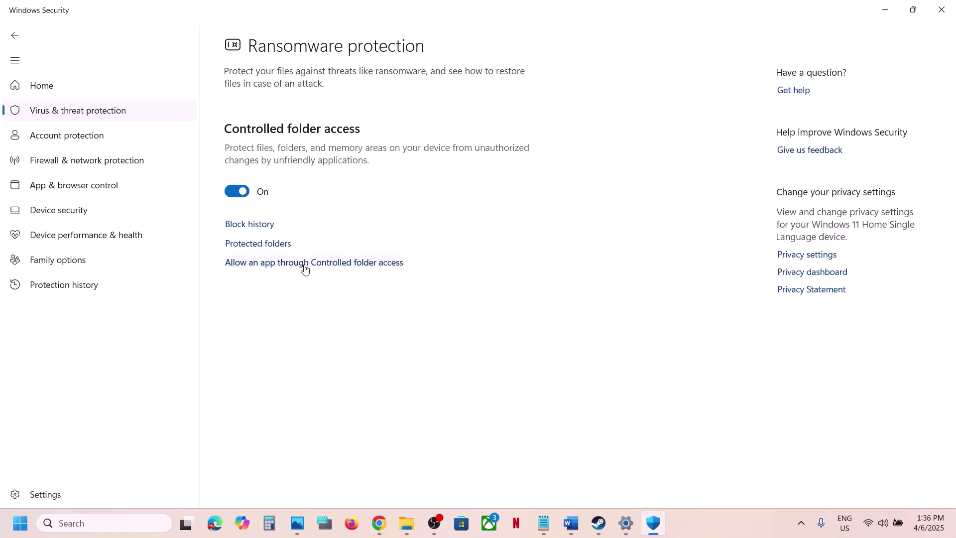
left_click(306, 267)
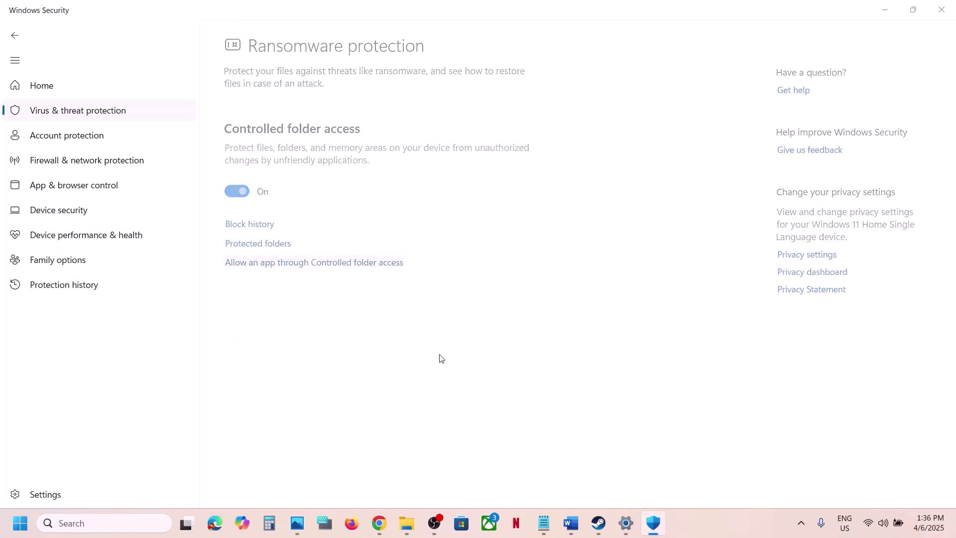
scroll(293, 139, "down", 2)
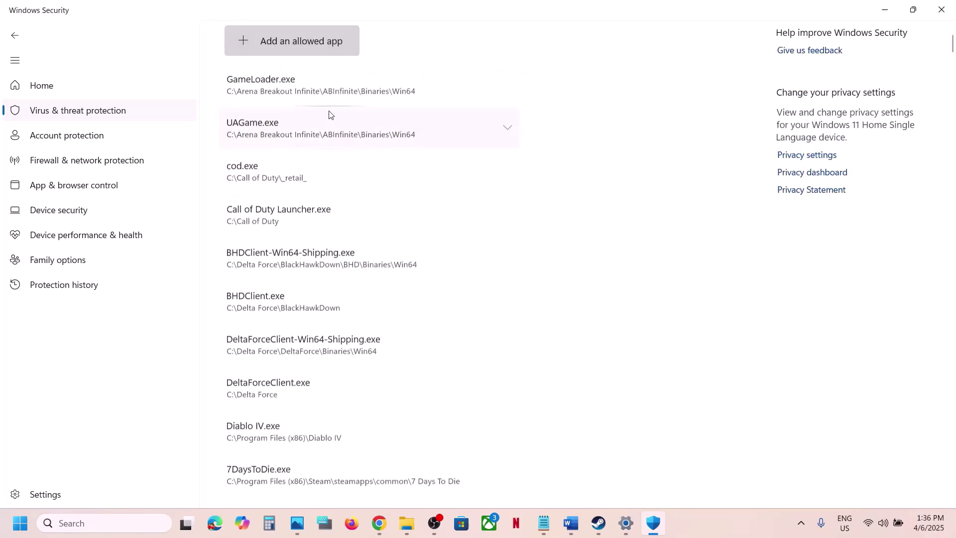
Allow the tlou-ii application from the The Last of Us Part II folder through Controlled folder access.
left_click(292, 47)
left_click(279, 89)
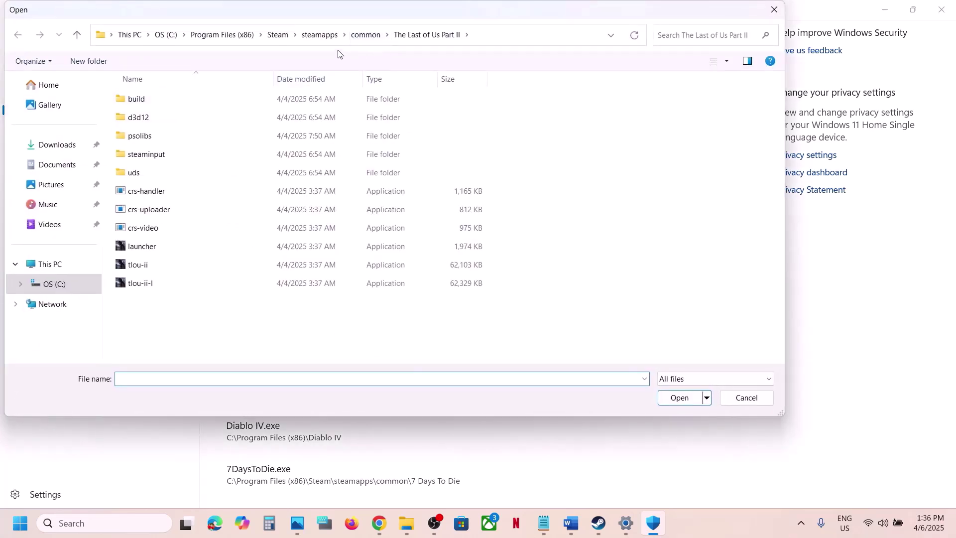
left_click(483, 36)
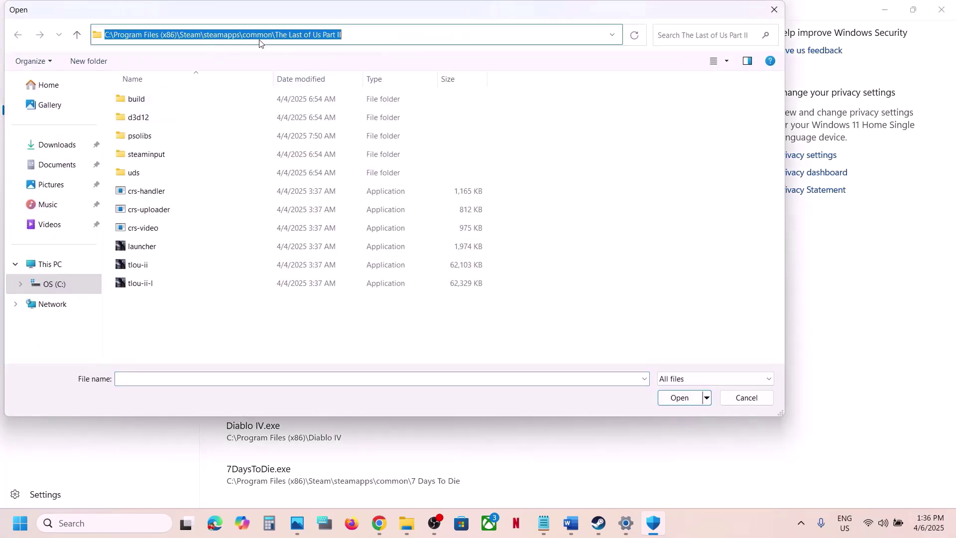
left_click(136, 266)
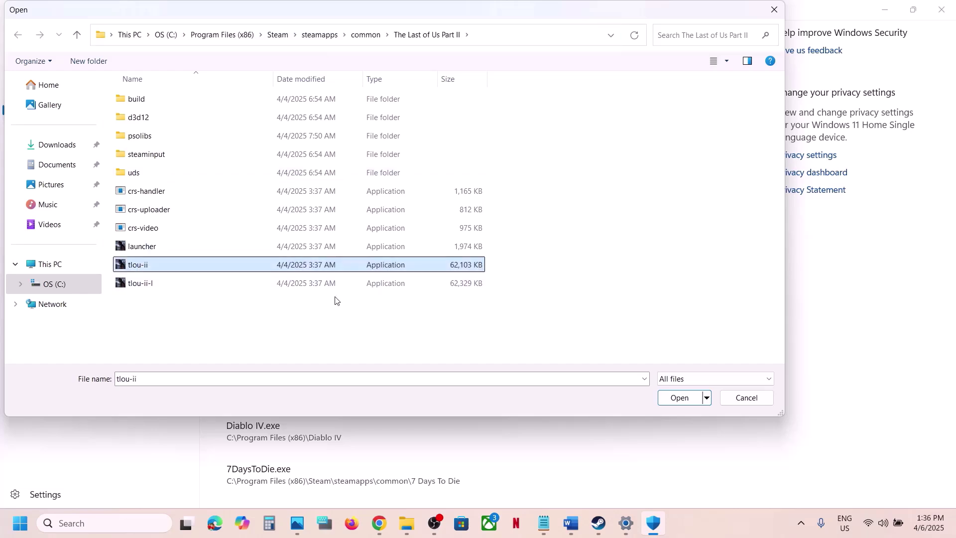
left_click(678, 400)
Add the tlou-ii-l application from the same game folder to the allowed apps.
left_click(304, 48)
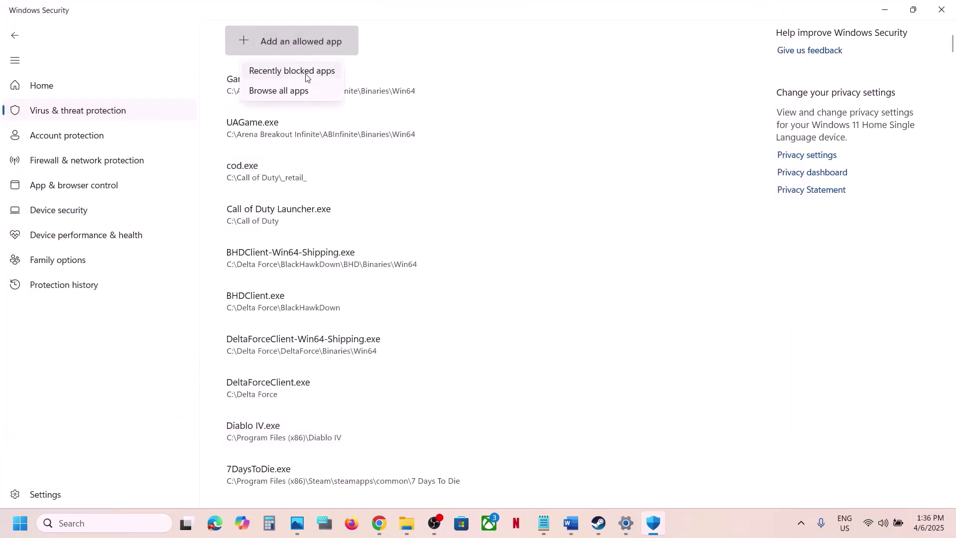
left_click(301, 92)
left_click(178, 281)
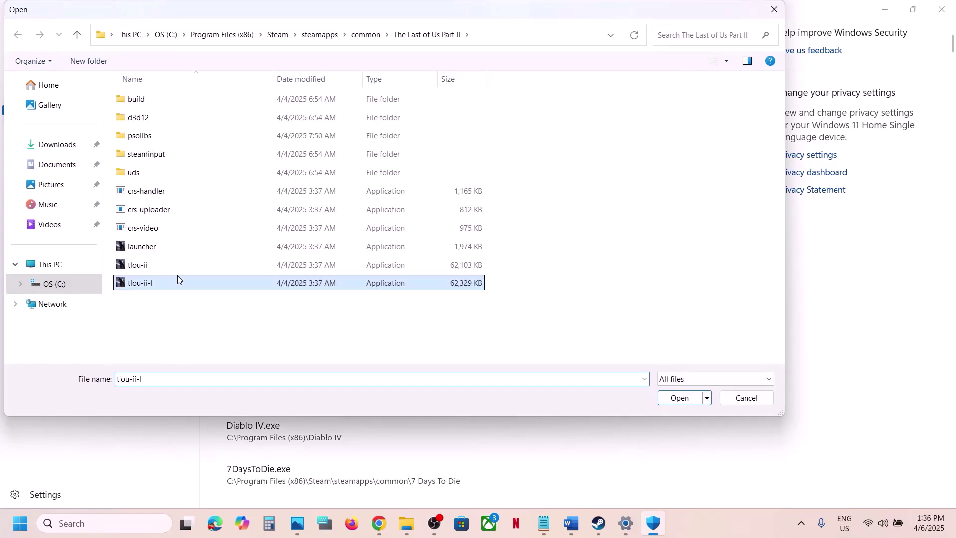
left_click(664, 401)
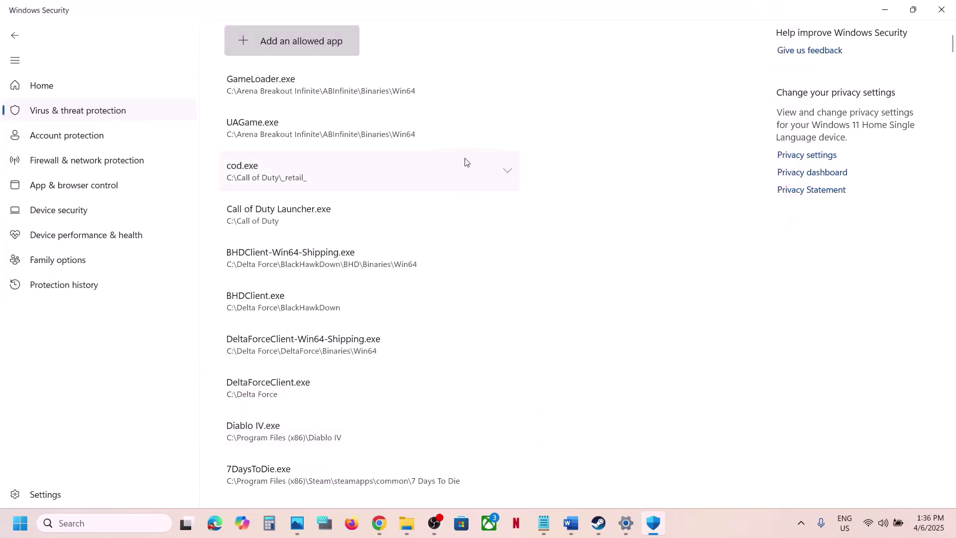
Add the game's launcher application to the apps allowed through Controlled folder access.
left_click(309, 44)
left_click(282, 94)
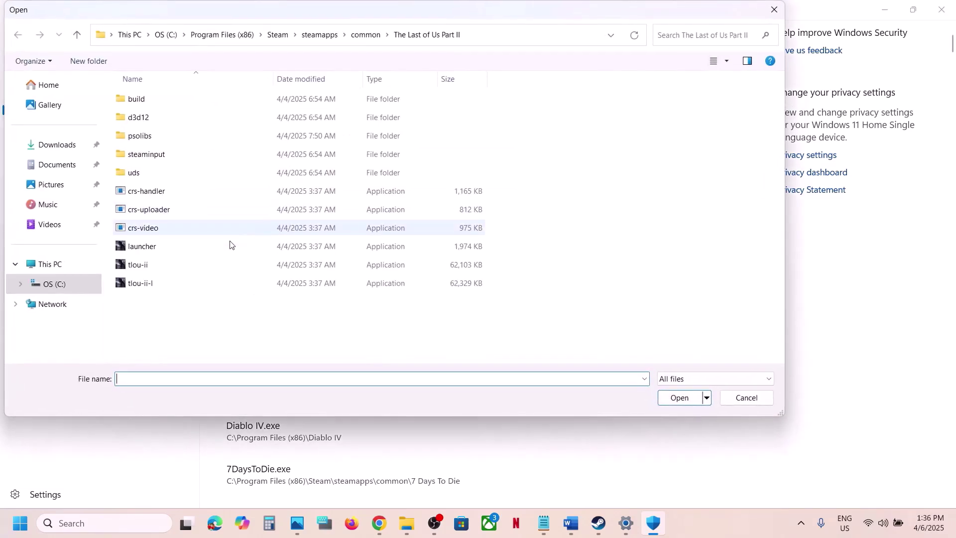
left_click(156, 247)
left_click(679, 397)
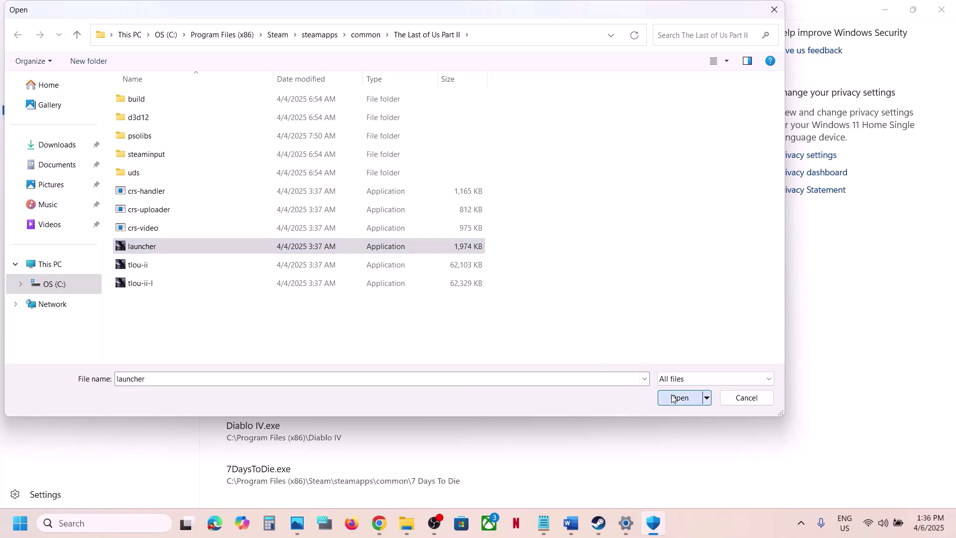
Switch to the Word notes, copy "Nvidia app" from Step 6, and use it to find and launch the NVIDIA App.
left_click(572, 523)
scroll(354, 241, "down", 4)
scroll(353, 241, "up", 1)
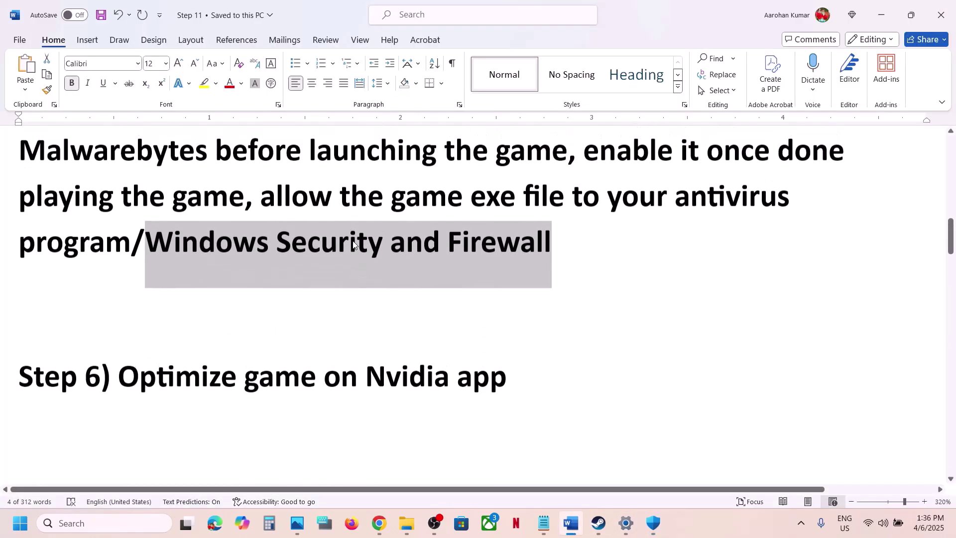
left_click_drag(120, 378, 395, 378)
key("ctrl+c")
left_click(520, 365)
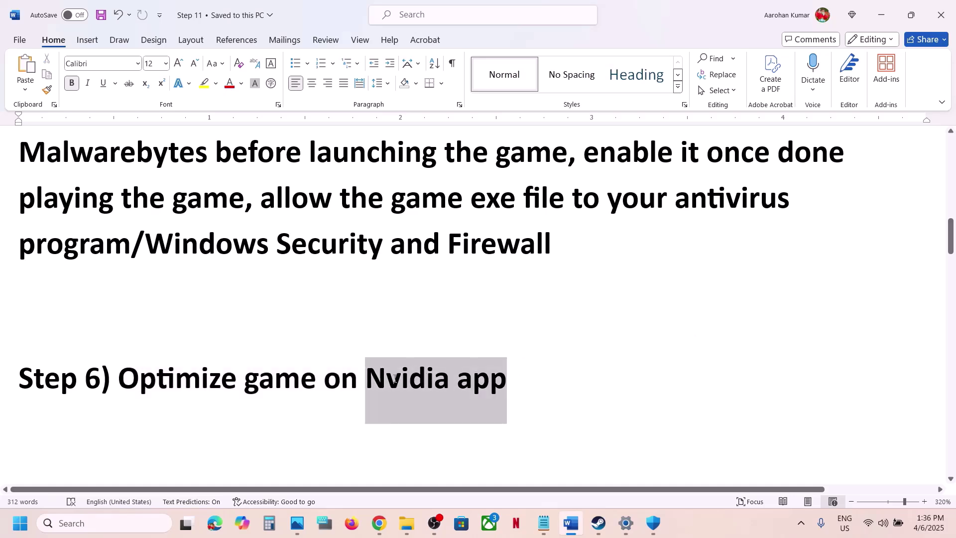
left_click(65, 523)
key("ctrl+v")
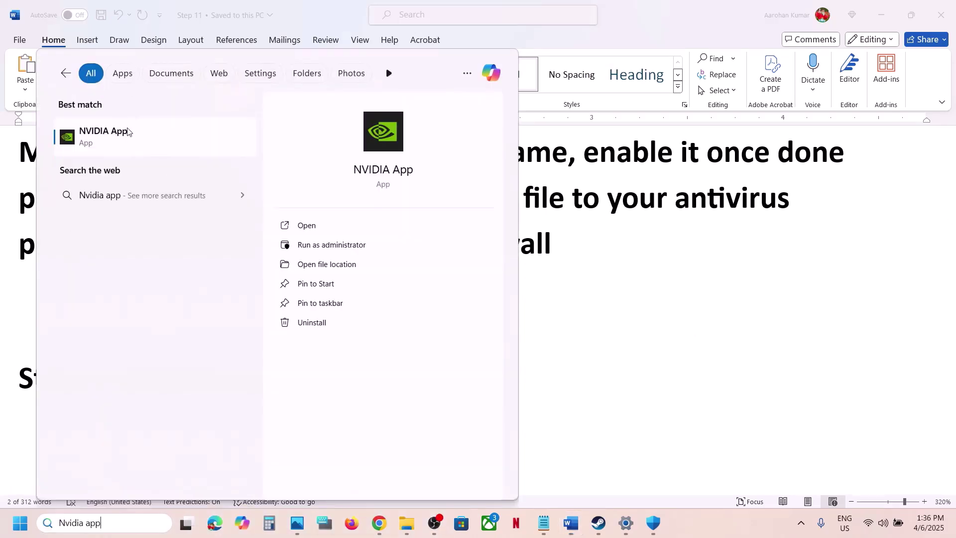
left_click(125, 134)
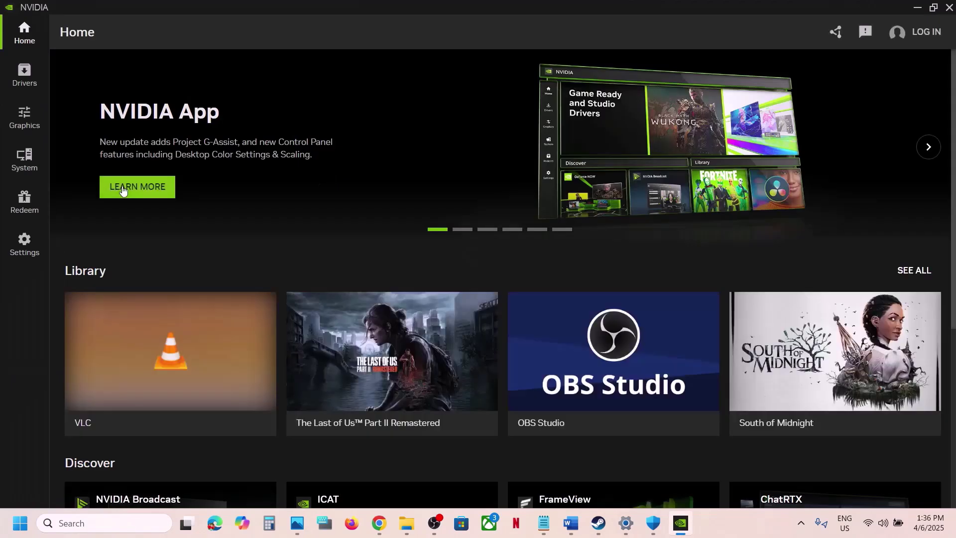
Optimize the graphics settings of The Last of Us Part II Remastered and minimize the NVIDIA App.
left_click(20, 123)
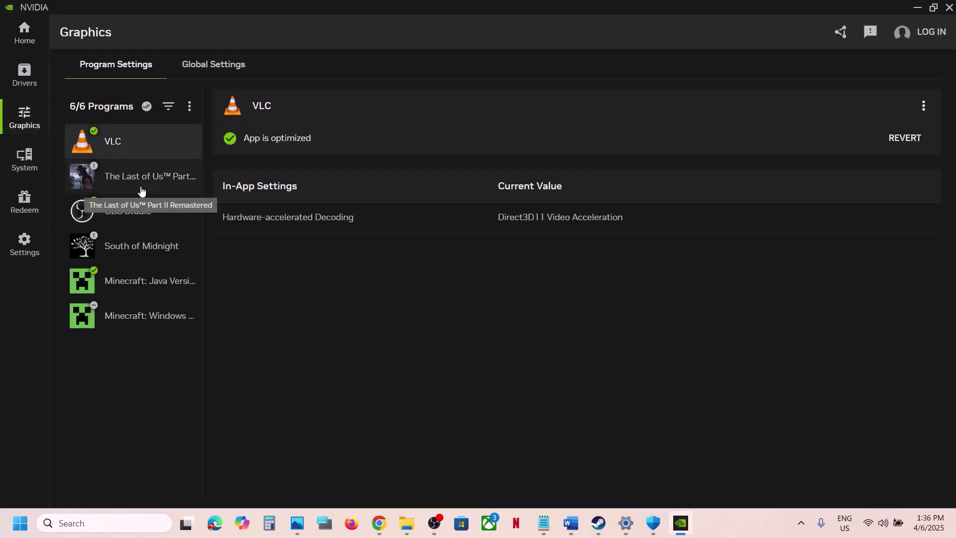
left_click(140, 185)
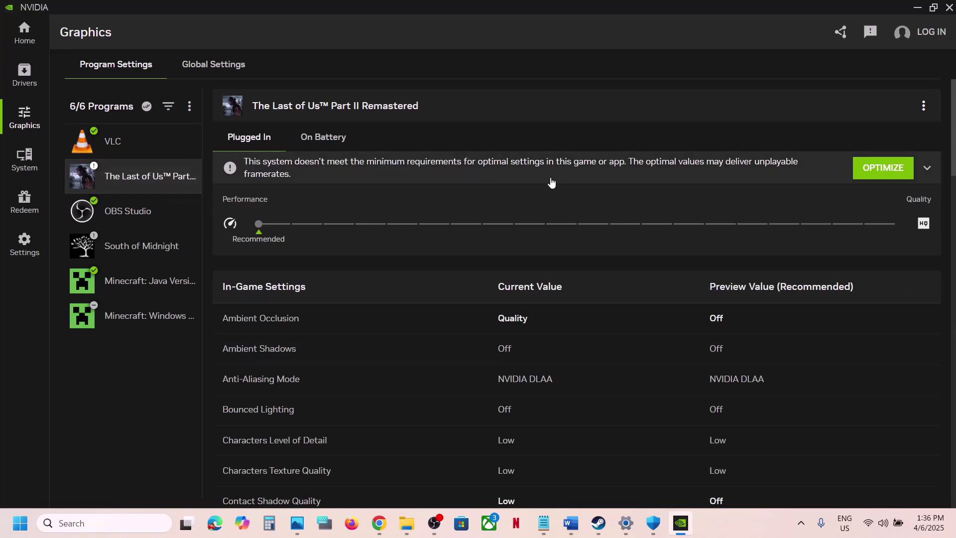
left_click(887, 176)
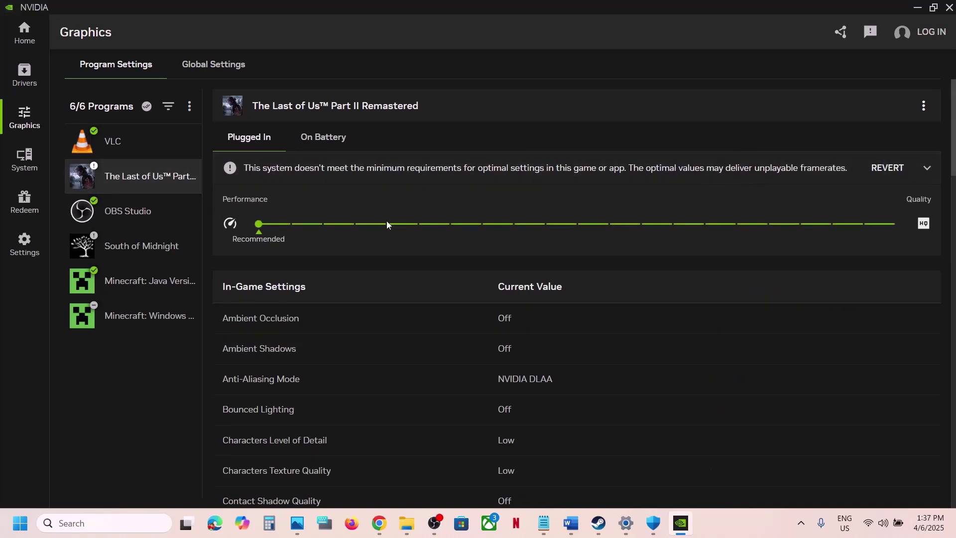
left_click(922, 14)
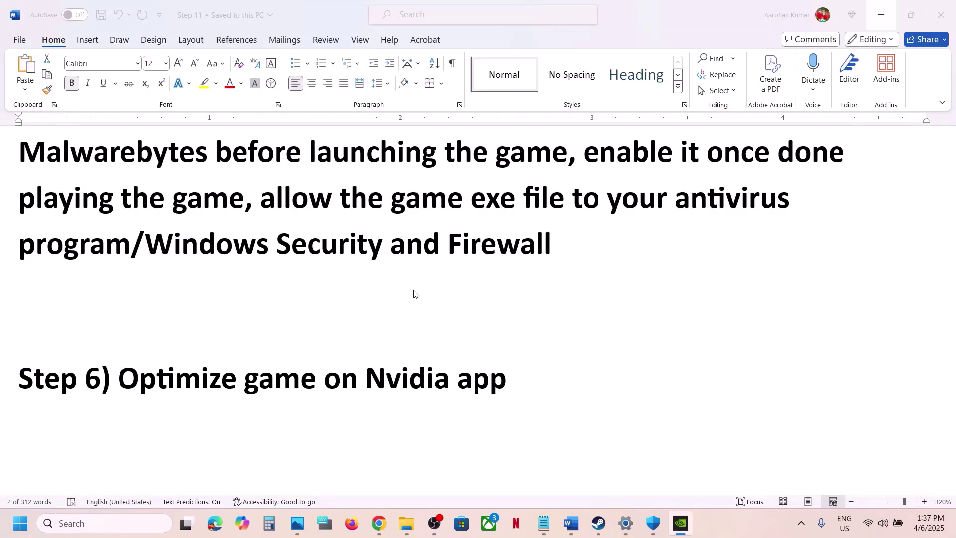
Copy "View Advanced system settings" from the Word notes and search Windows with it to open System Properties.
scroll(378, 323, "down", 5)
scroll(379, 323, "down", 2)
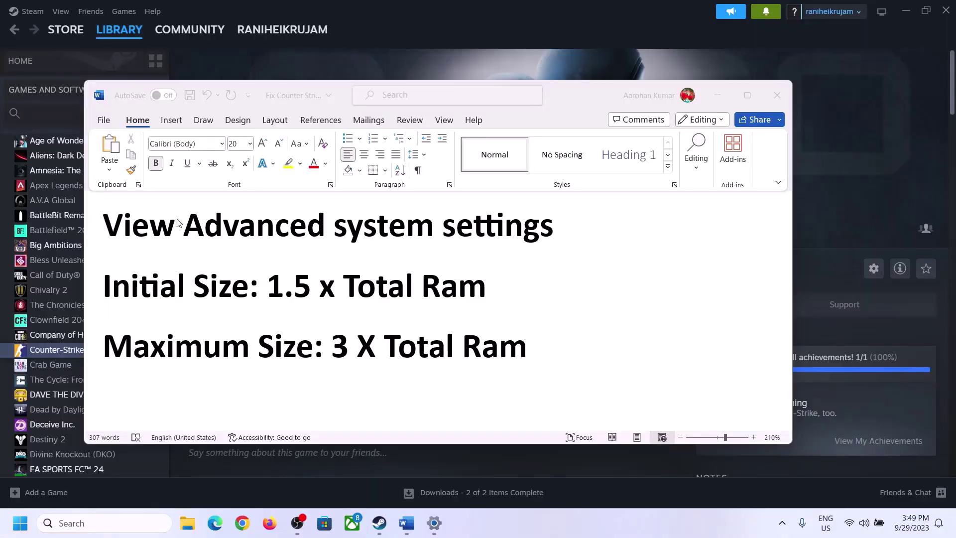
left_click(127, 229)
left_click_drag(113, 229, 531, 237)
key("ctrl+c")
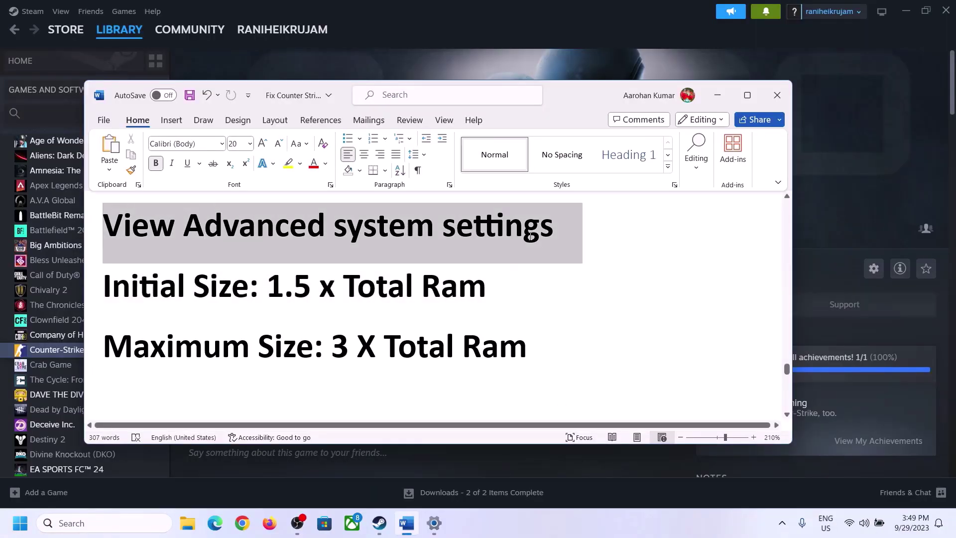
left_click(116, 521)
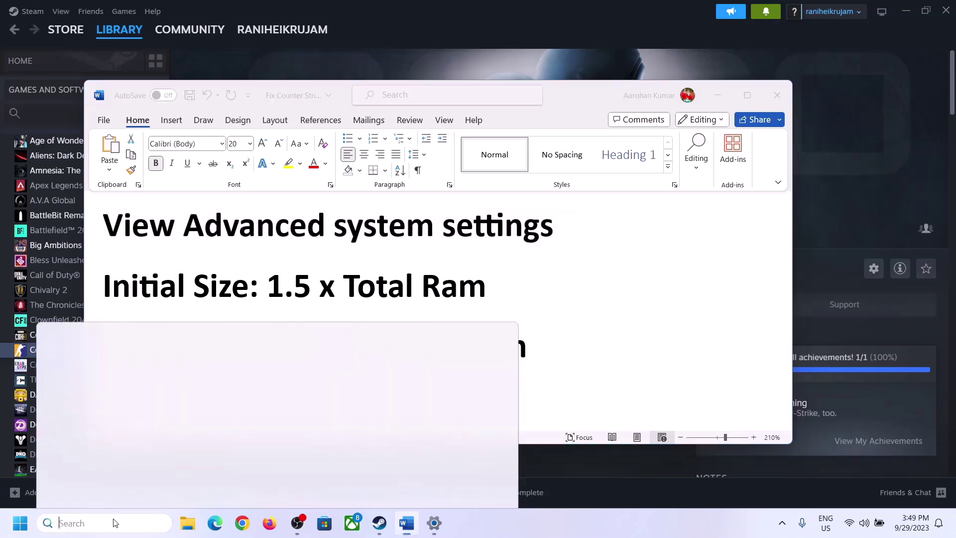
key("ctrl+v")
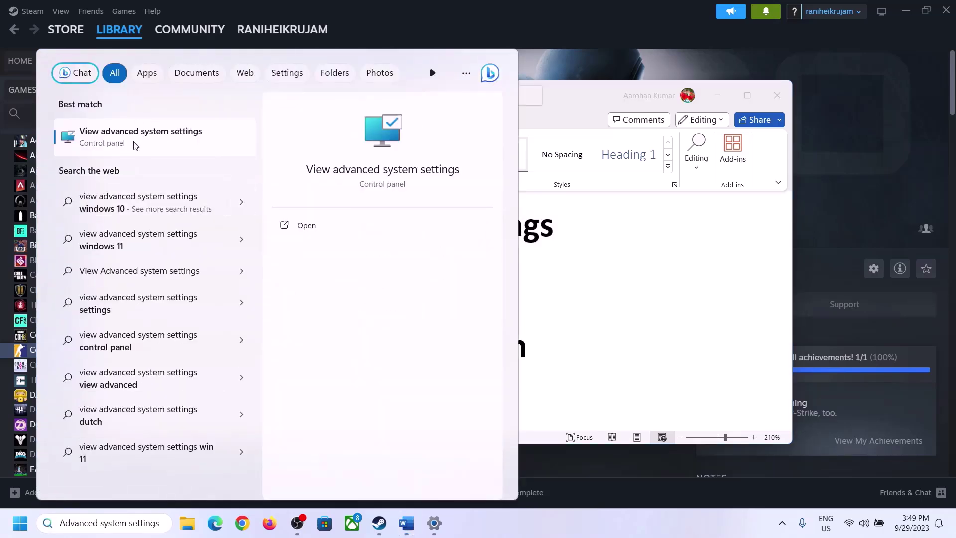
left_click(134, 144)
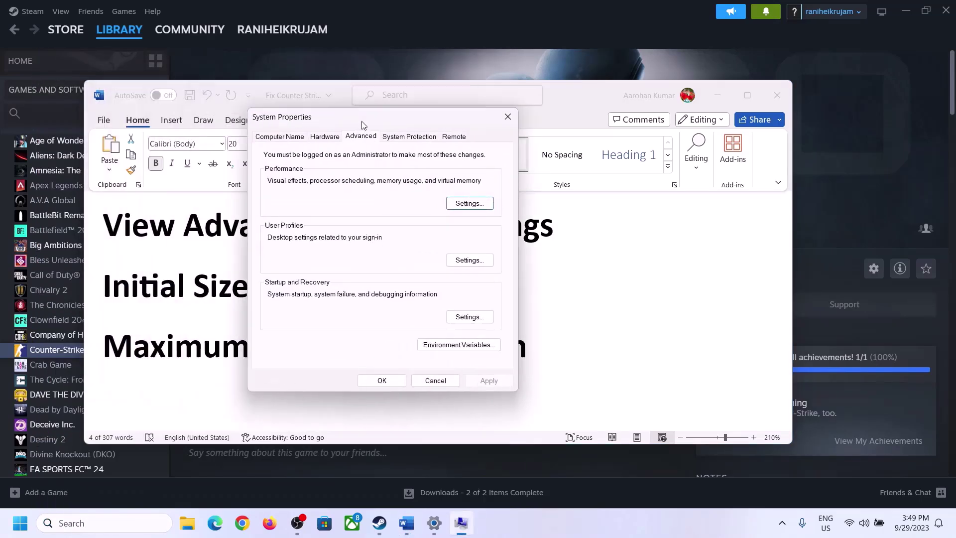
Open the Virtual Memory settings from the advanced Performance Options.
left_click_drag(362, 125, 428, 176)
left_click(536, 253)
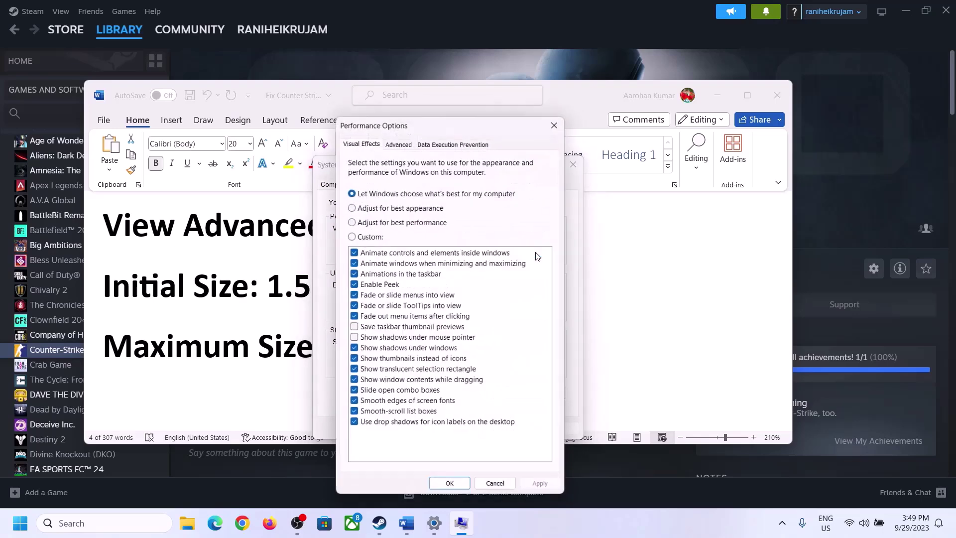
left_click(400, 140)
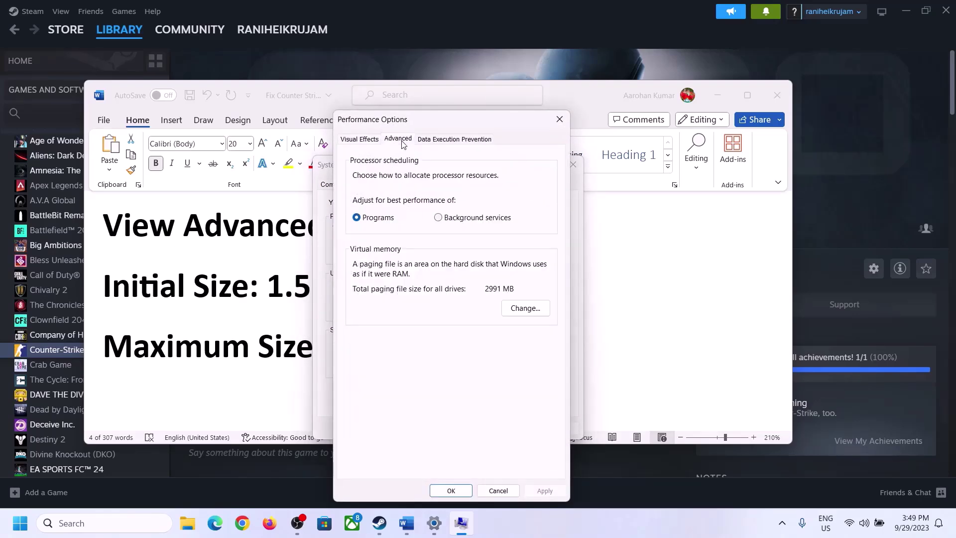
left_click(529, 306)
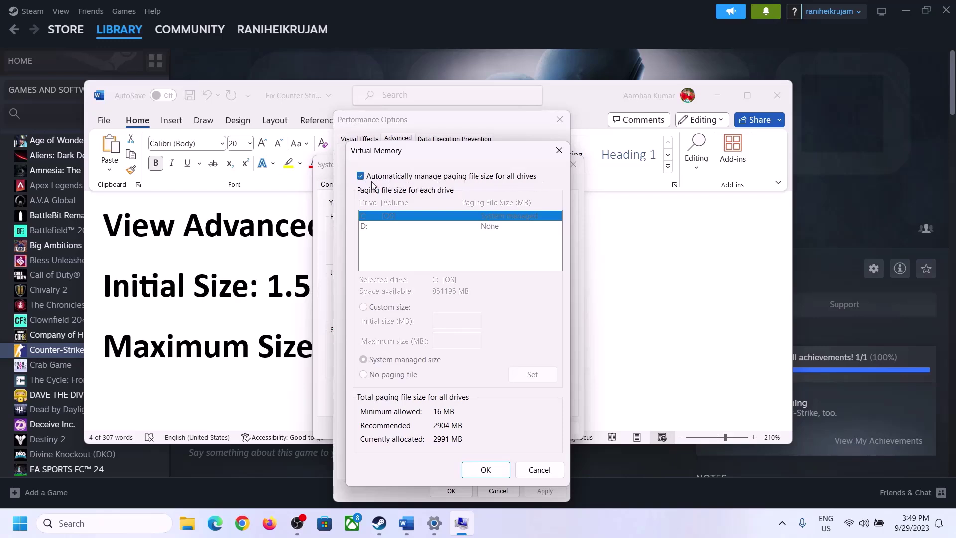
Turn off automatic paging file management for all drives and choose a custom size for the C: drive.
left_click(360, 176)
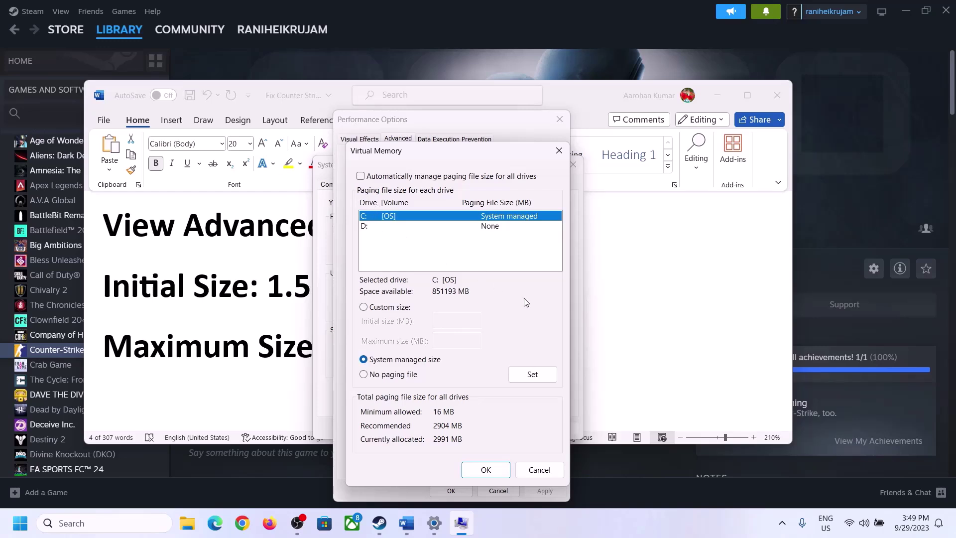
left_click(364, 308)
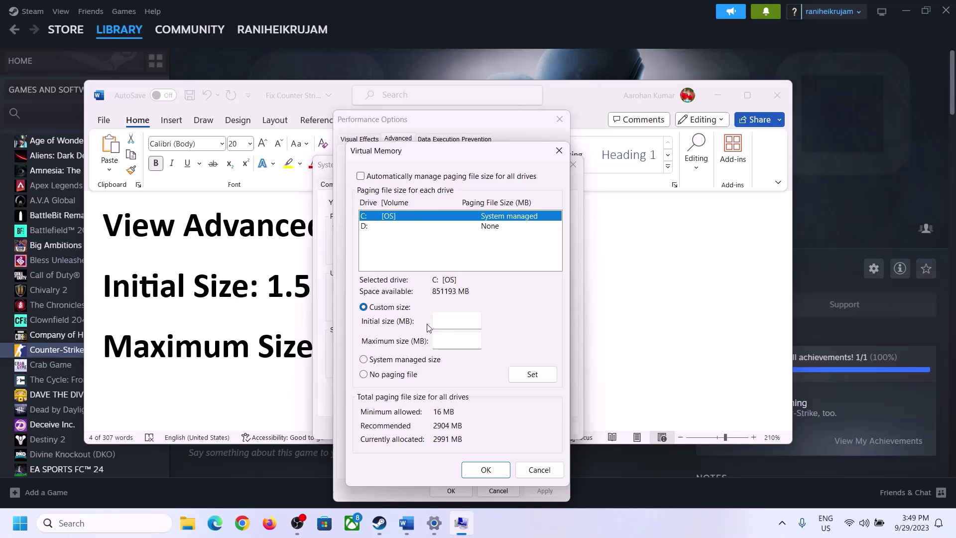
left_click(459, 321)
Highlight the "1.5 x Total Ram" formula in the Word notes and look up the installed RAM on the Settings About page.
left_click(260, 298)
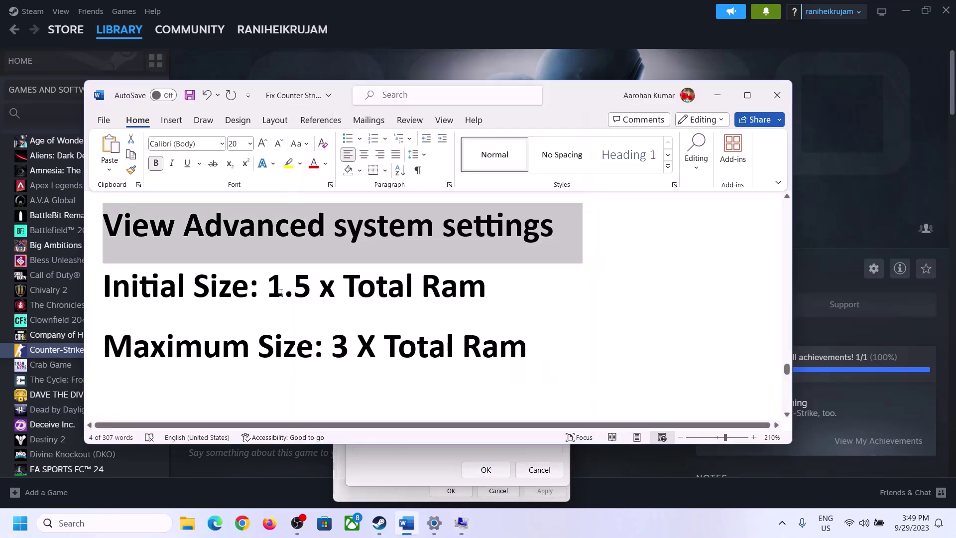
left_click_drag(265, 293, 444, 297)
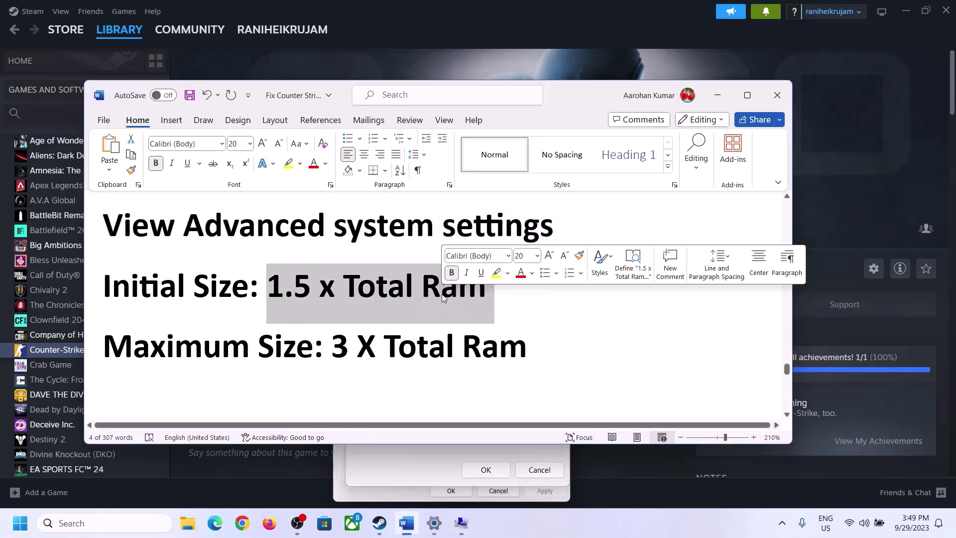
left_click(434, 526)
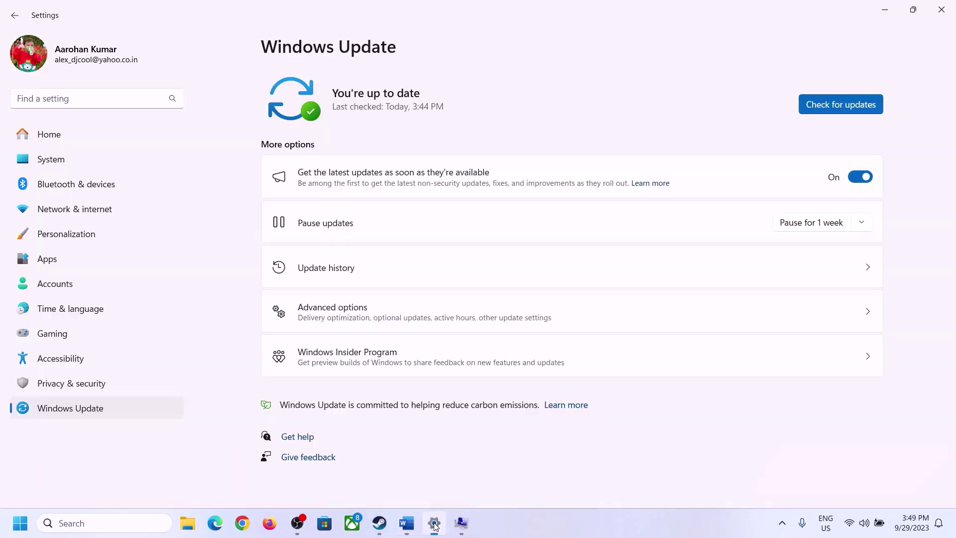
left_click(44, 165)
scroll(348, 344, "down", 8)
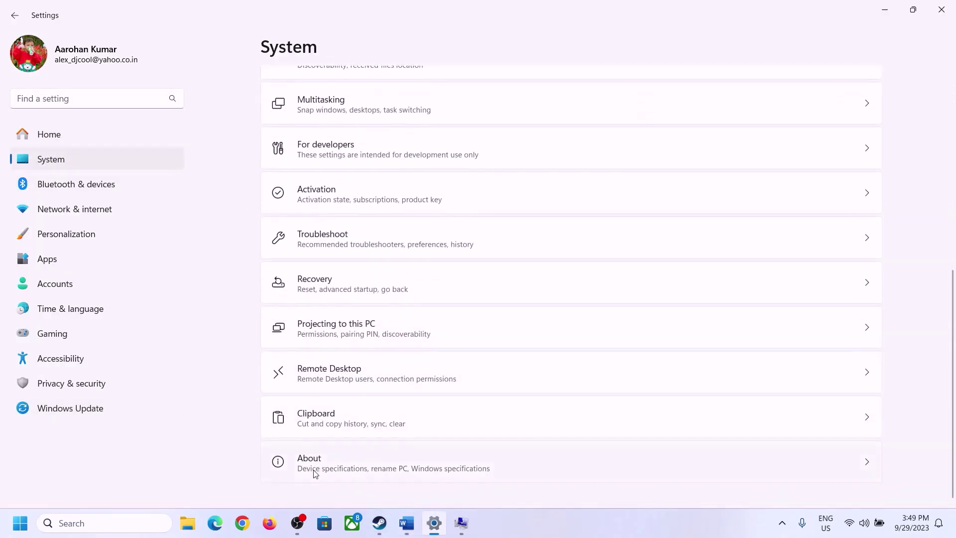
left_click(315, 473)
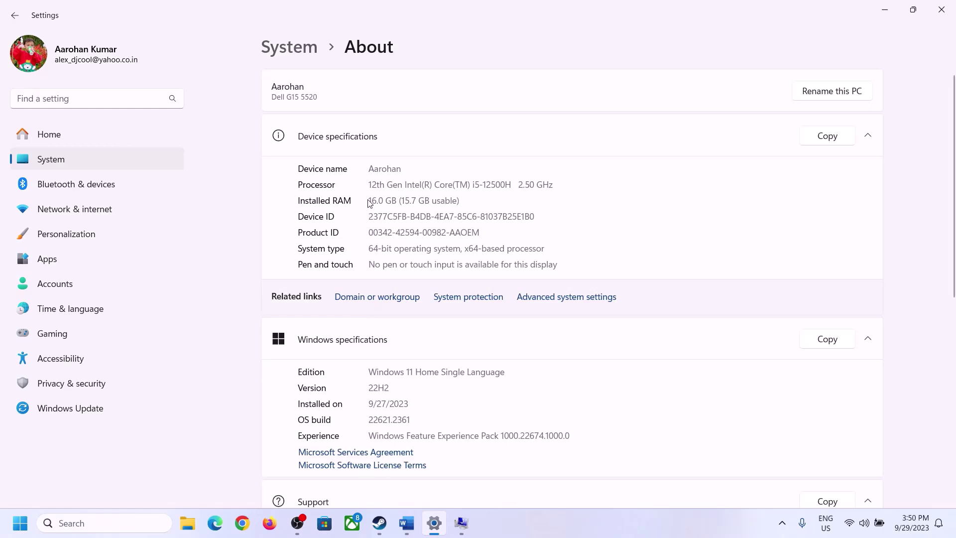
left_click_drag(376, 200, 364, 202)
left_click(376, 199)
left_click_drag(377, 195, 364, 195)
Launch Calculator by running calc, place it beside the Virtual Memory dialog, and bring up the Word notes with the size formulas behind it.
left_click(461, 523)
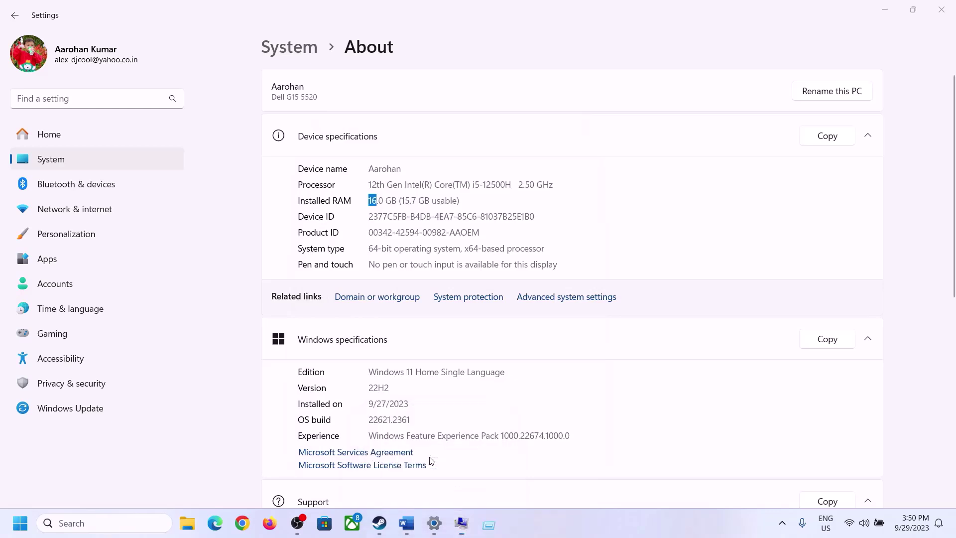
key("super+r")
type("ca")
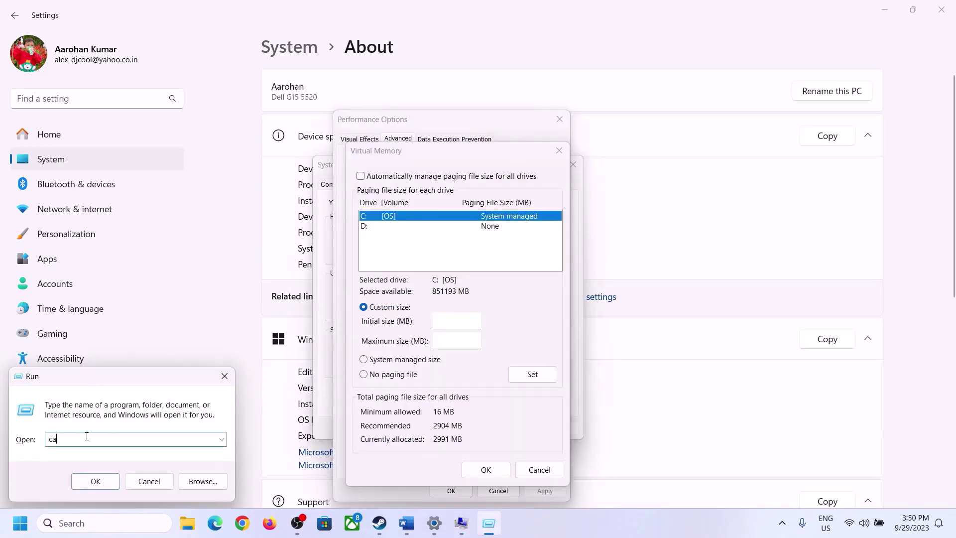
type("lc")
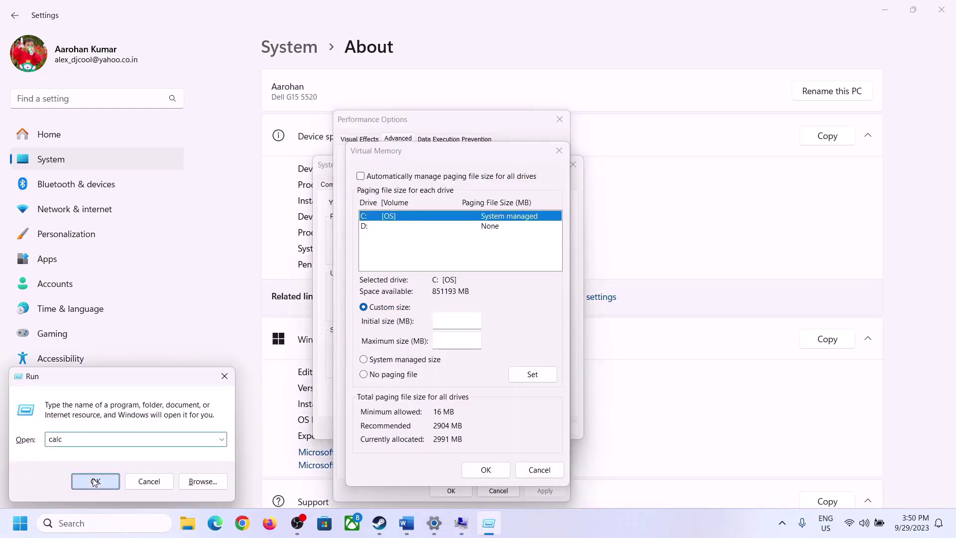
left_click(89, 483)
left_click_drag(120, 18, 698, 164)
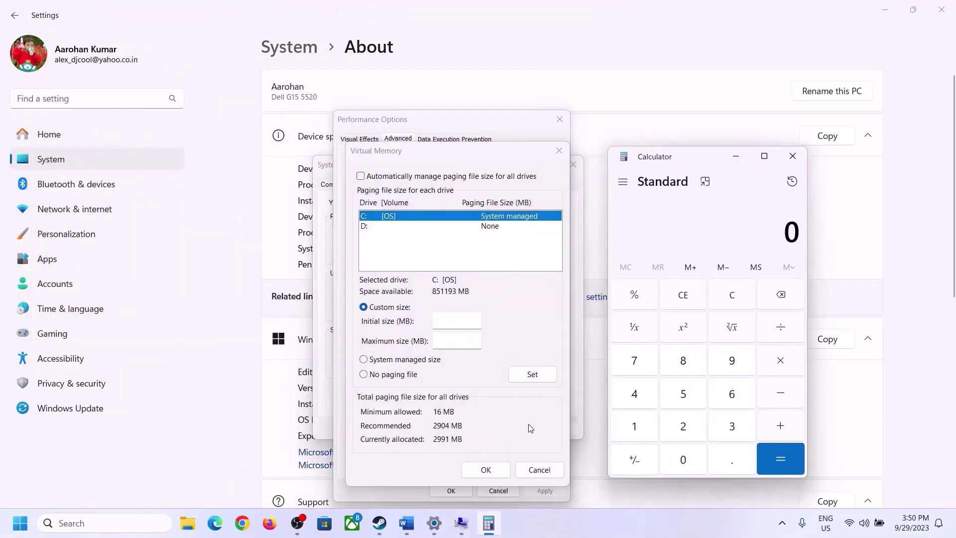
left_click(342, 440)
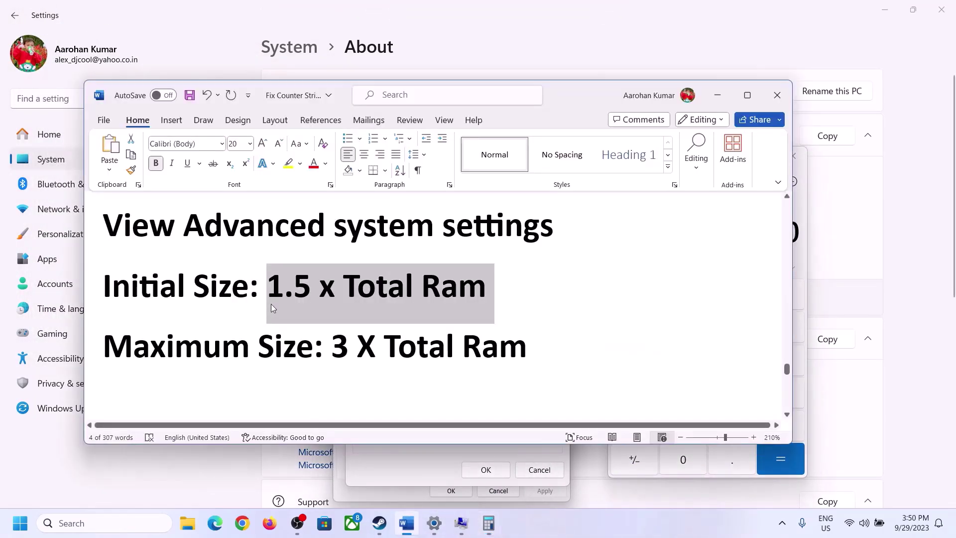
left_click(489, 523)
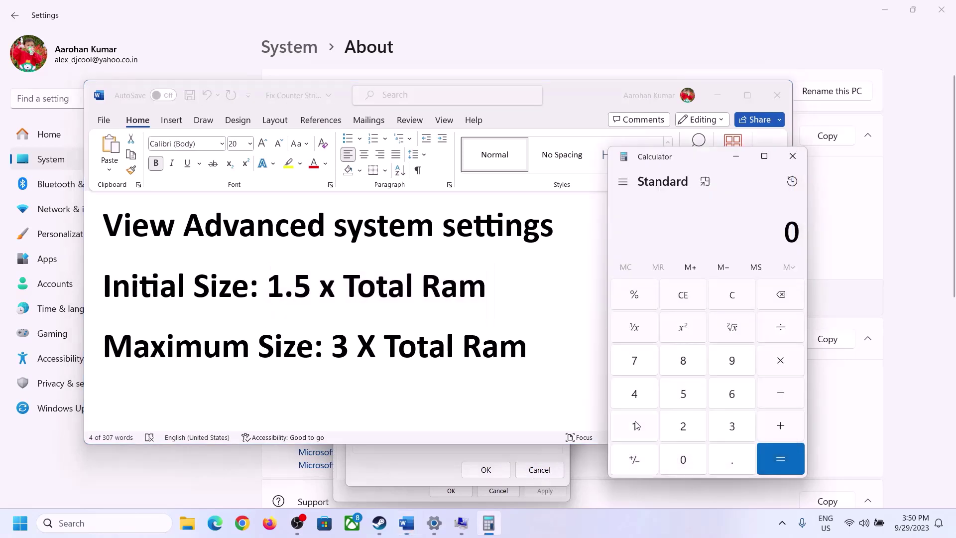
left_click(636, 429)
left_click(727, 401)
left_click(733, 301)
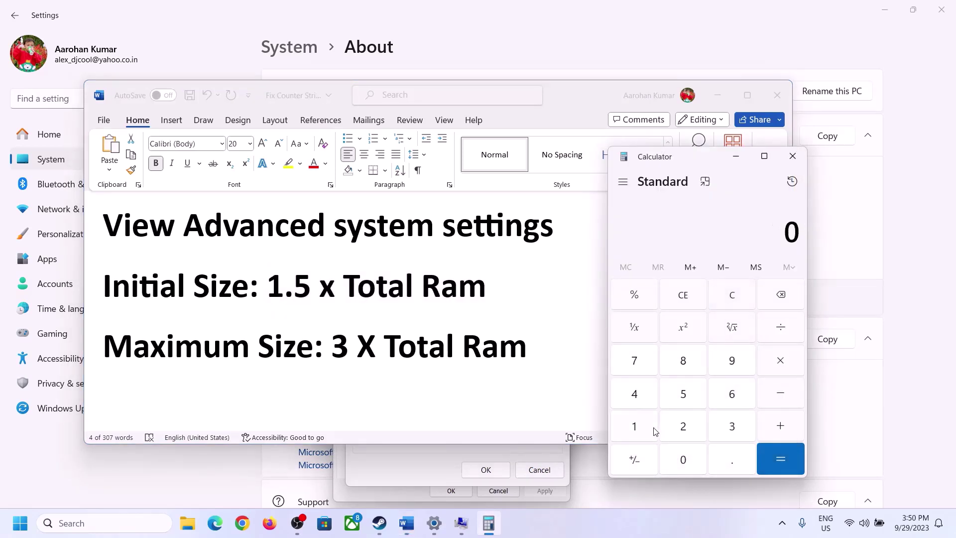
Convert the 16 GB of RAM to megabytes by calculating 16 × 1024 in Calculator.
left_click(642, 429)
left_click(731, 397)
left_click(770, 371)
left_click(633, 426)
left_click(687, 468)
left_click(671, 422)
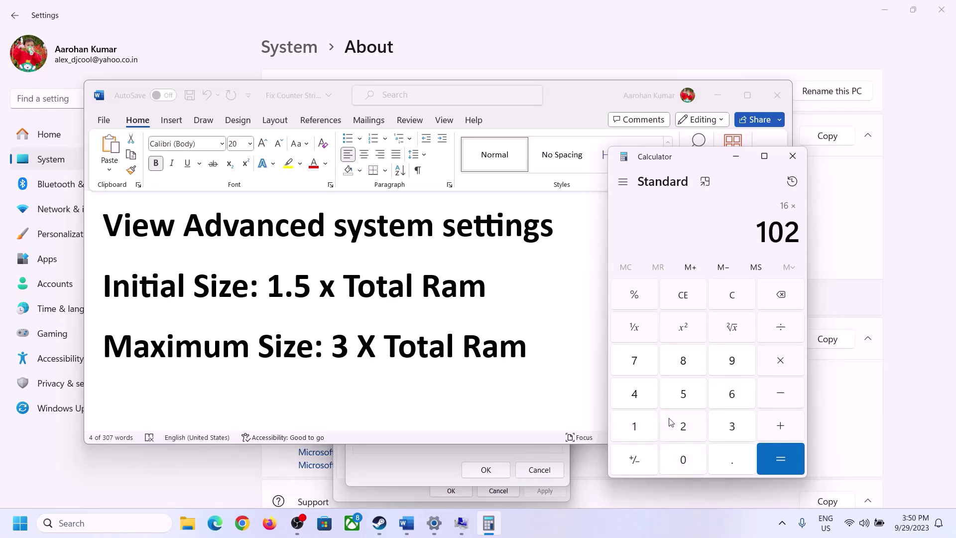
left_click(642, 401)
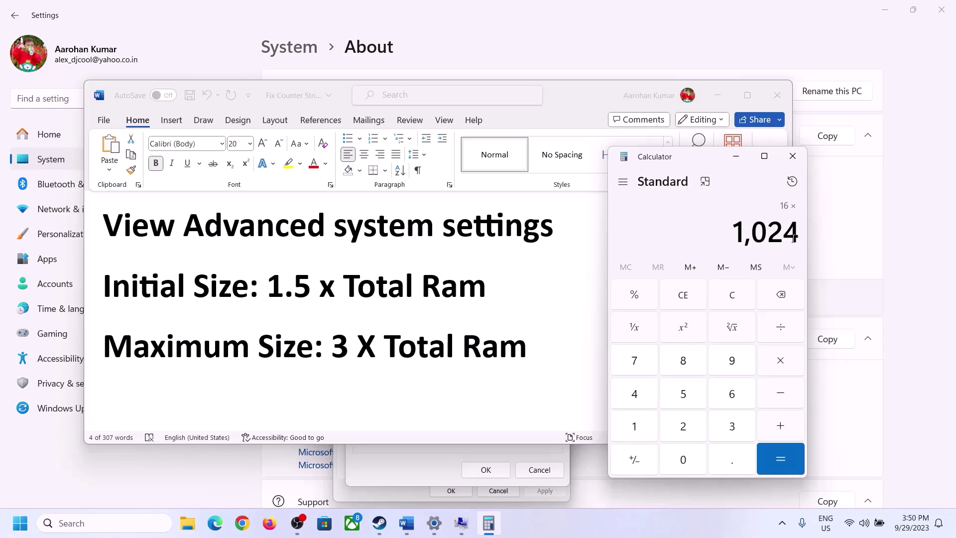
left_click(780, 461)
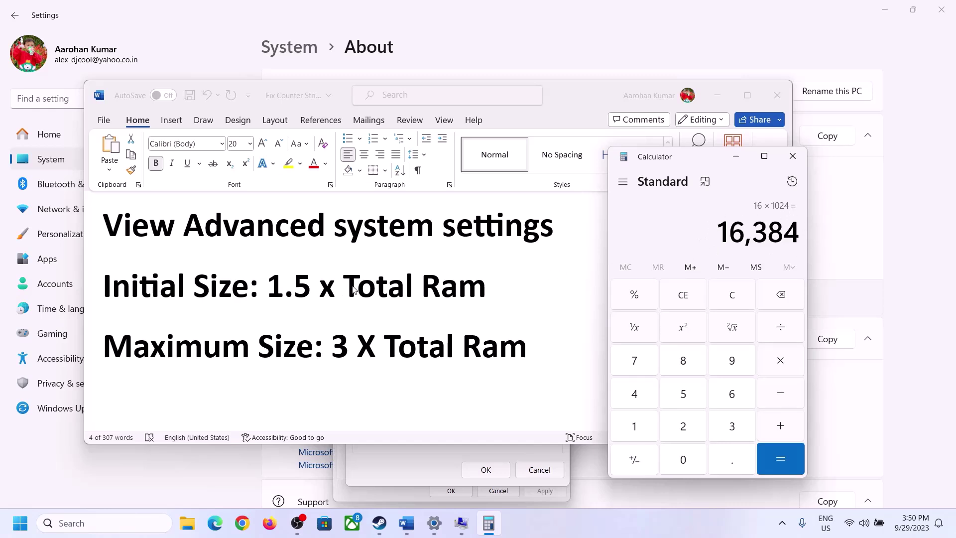
Multiply the RAM in megabytes by 1.5 to get the initial paging file size.
left_click(782, 364)
left_click(635, 427)
left_click(730, 462)
left_click(691, 400)
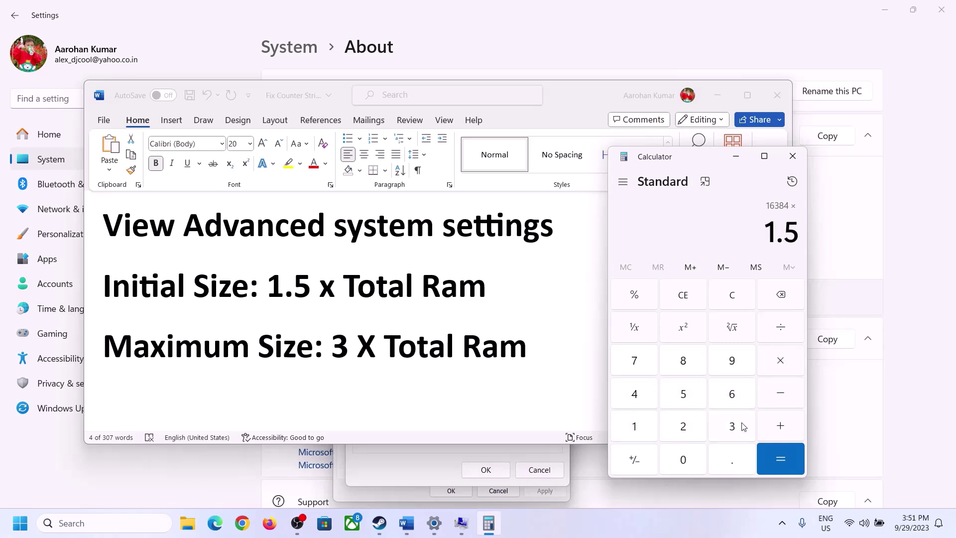
left_click(780, 456)
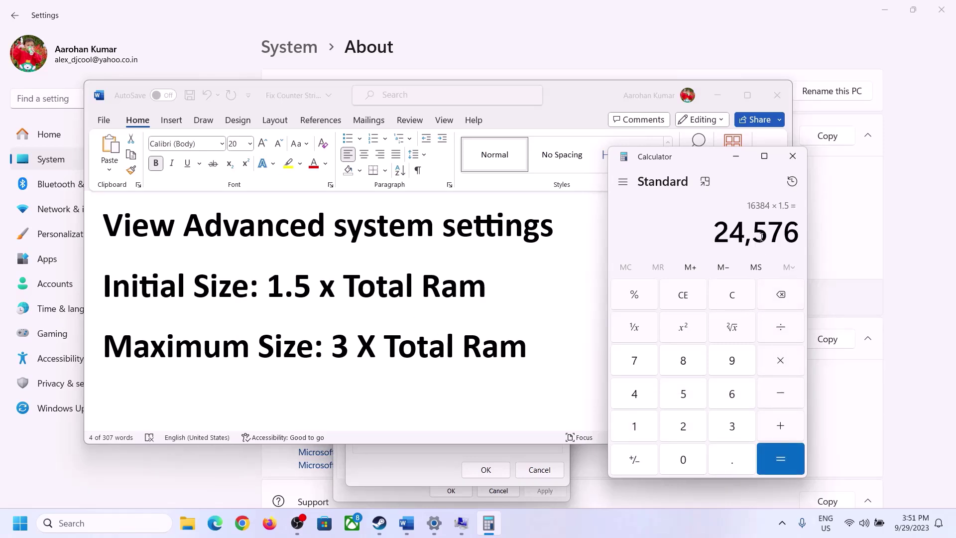
Set the initial size of the C: drive's custom paging file to 24576 MB.
left_click(434, 455)
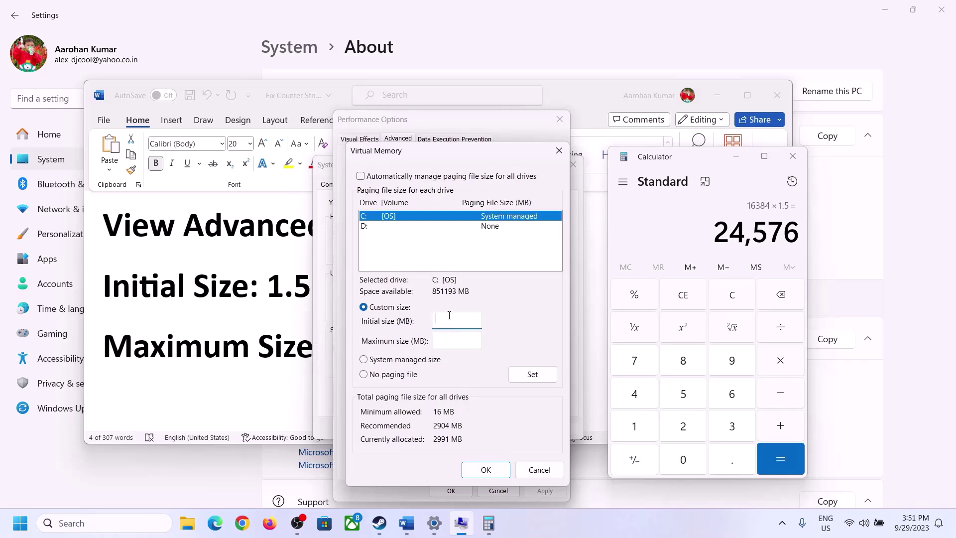
type("24576")
left_click(479, 340)
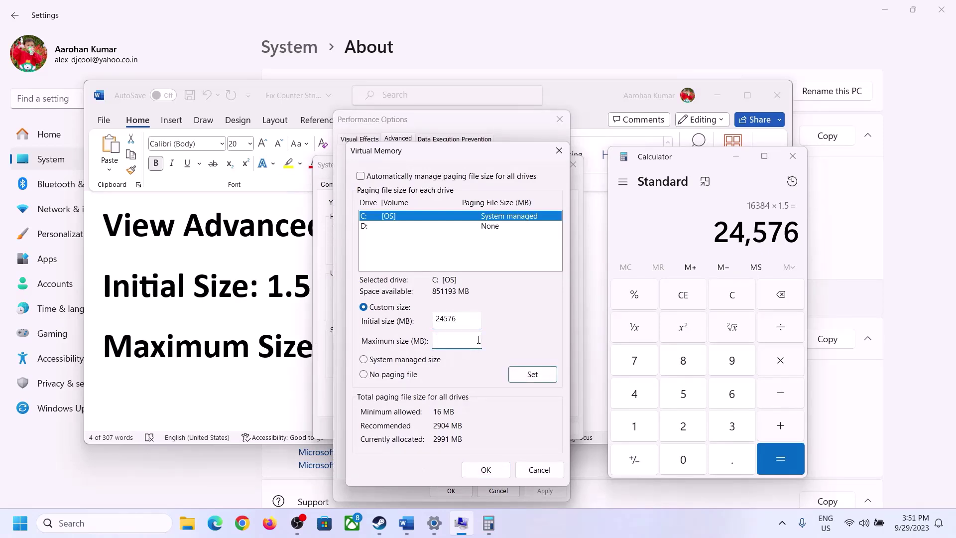
Clear the Calculator result and check the installed RAM again in Settings.
key("alt+Tab")
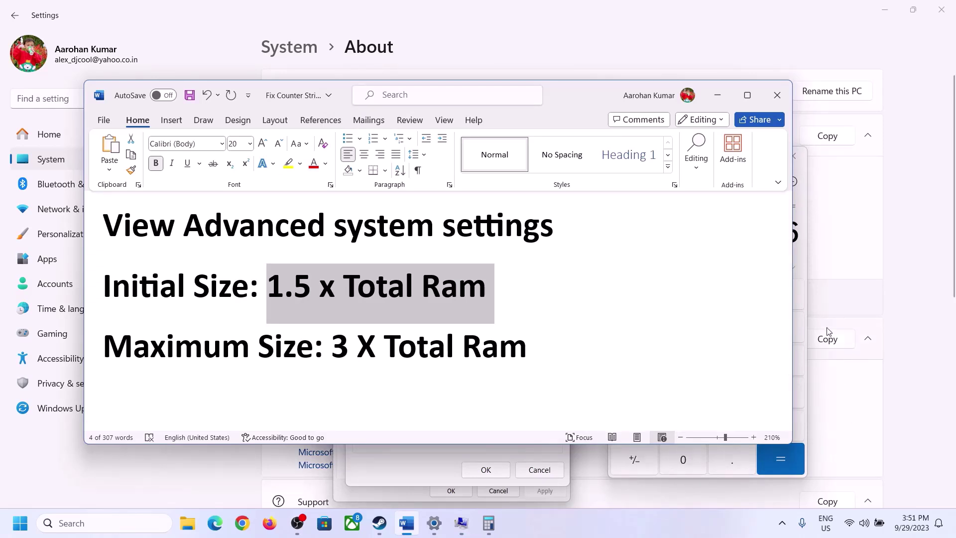
left_click(802, 258)
left_click(732, 295)
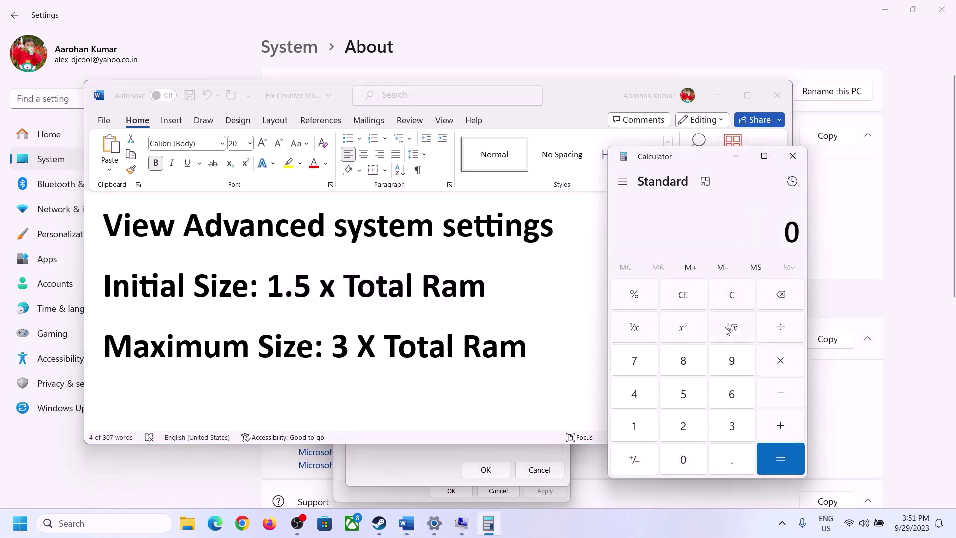
left_click(434, 523)
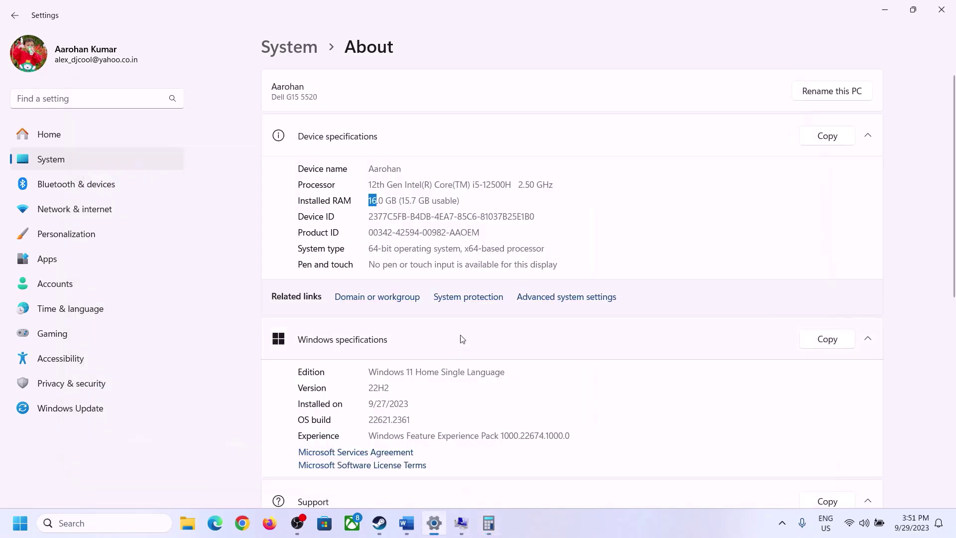
Calculate 16 × 1024 again in Calculator as the basis for the maximum paging file size.
left_click(489, 523)
left_click(645, 424)
left_click(727, 395)
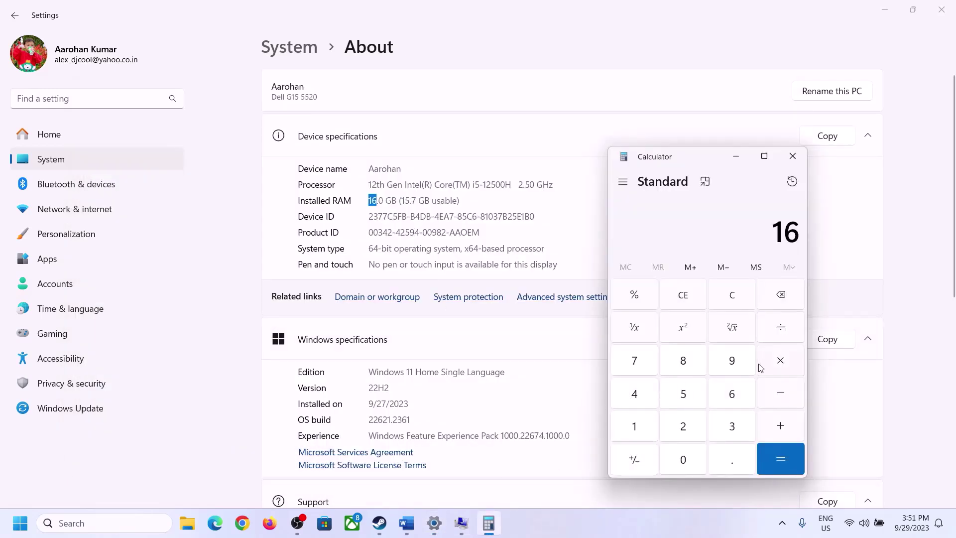
left_click(776, 361)
left_click(641, 422)
left_click(673, 455)
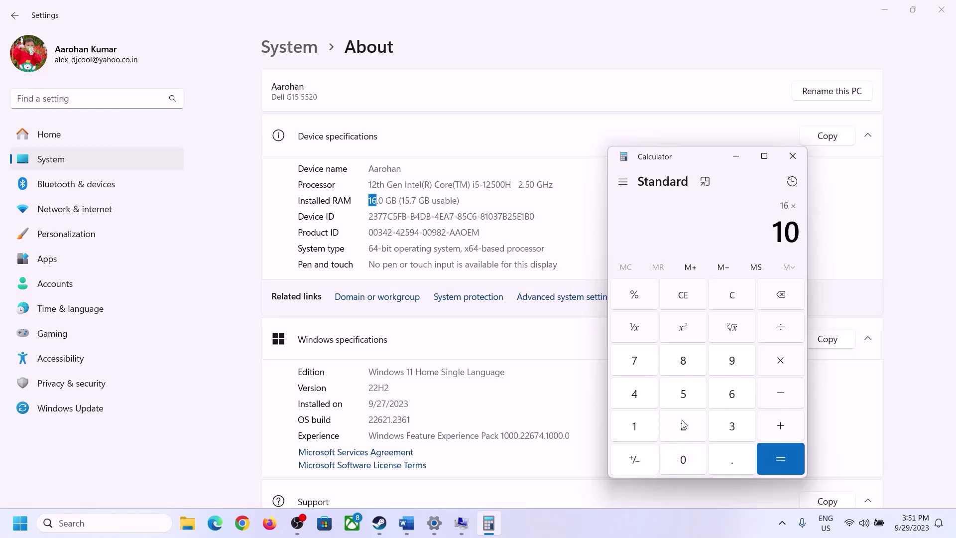
left_click(683, 424)
left_click(640, 399)
left_click(772, 465)
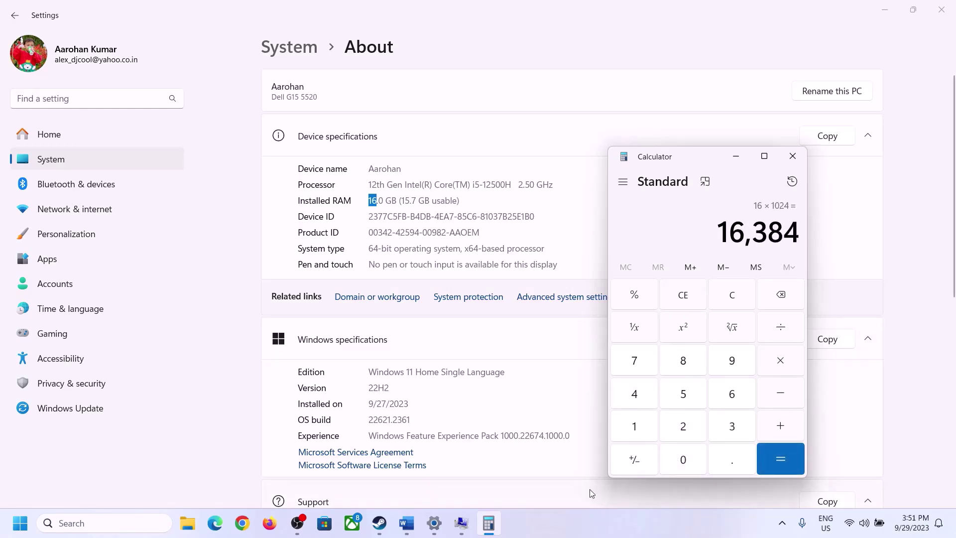
Check the maximum size formula in the Word notes and multiply the RAM in megabytes by 3.
left_click(406, 523)
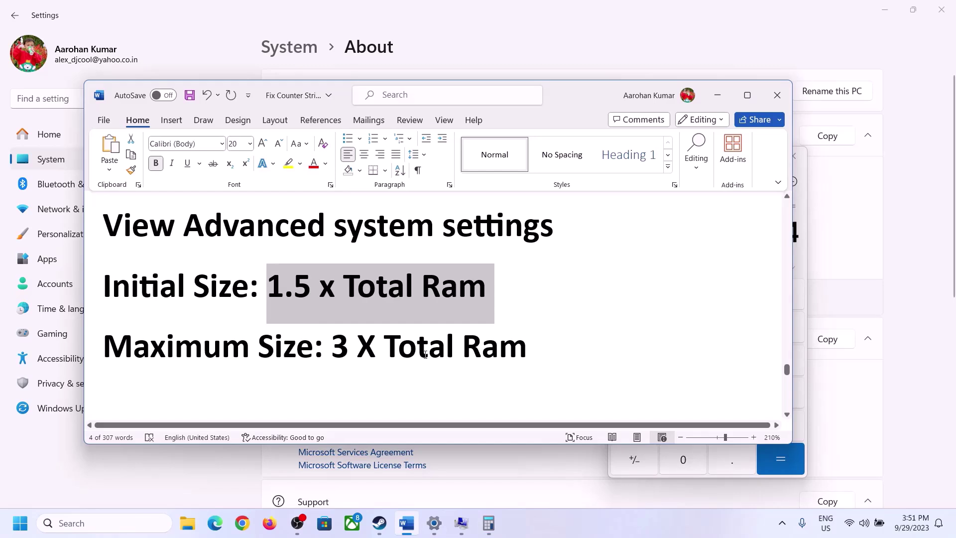
left_click(488, 523)
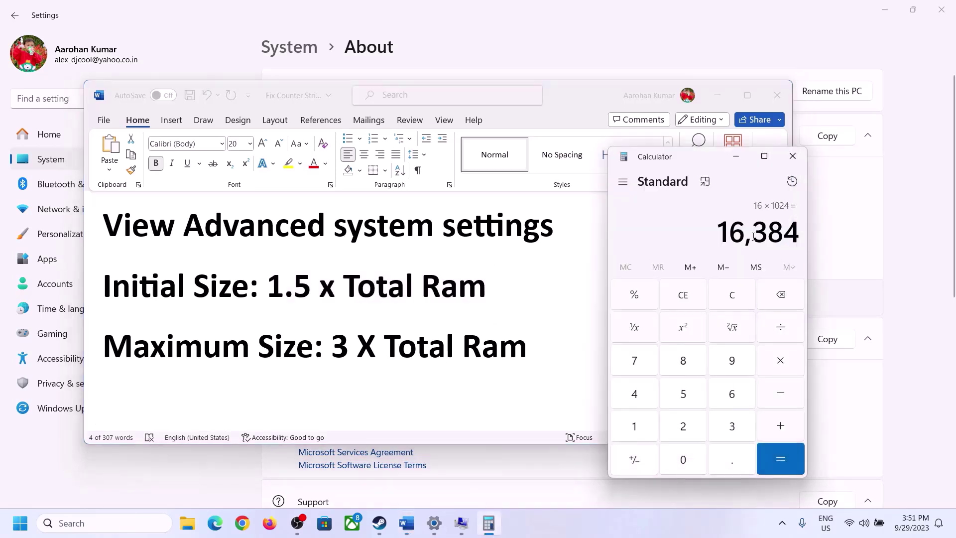
left_click(780, 365)
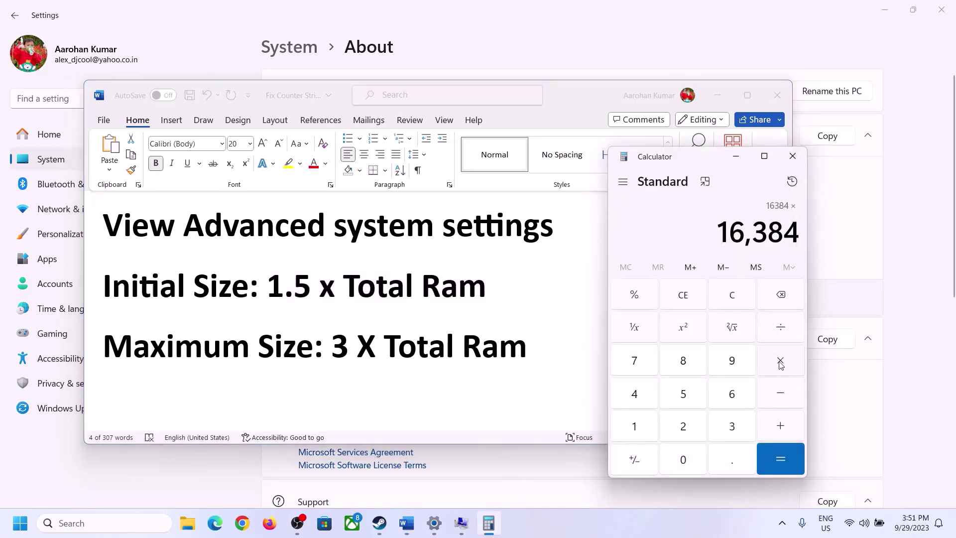
left_click(719, 431)
left_click(788, 456)
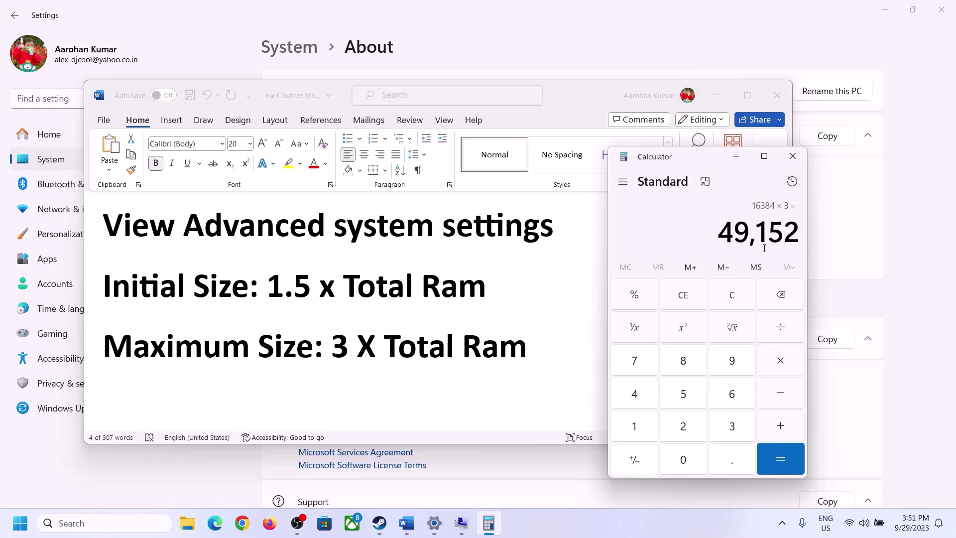
Set the C: drive's maximum paging file size to 49152 MB, apply the custom sizes, and accept the restart notice.
left_click(461, 523)
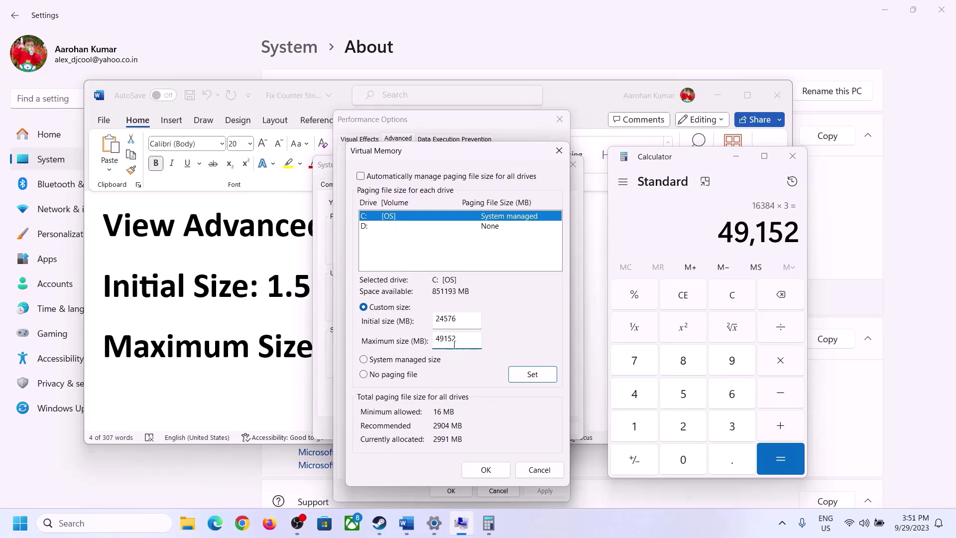
left_click(532, 375)
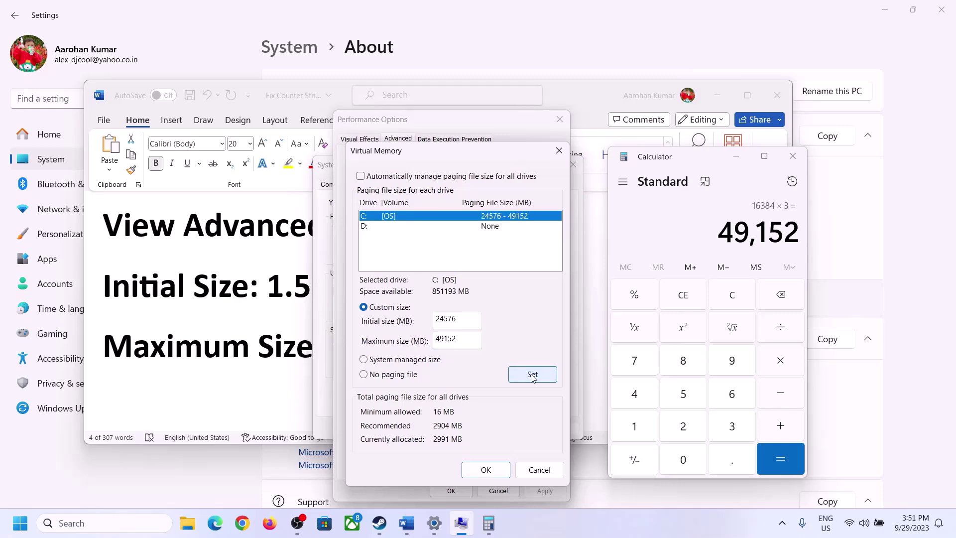
left_click(485, 469)
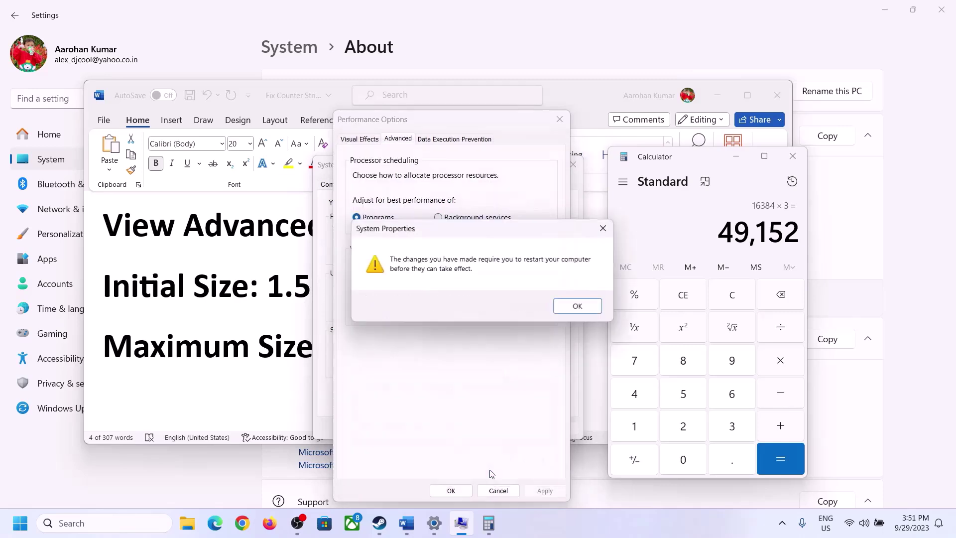
left_click(588, 312)
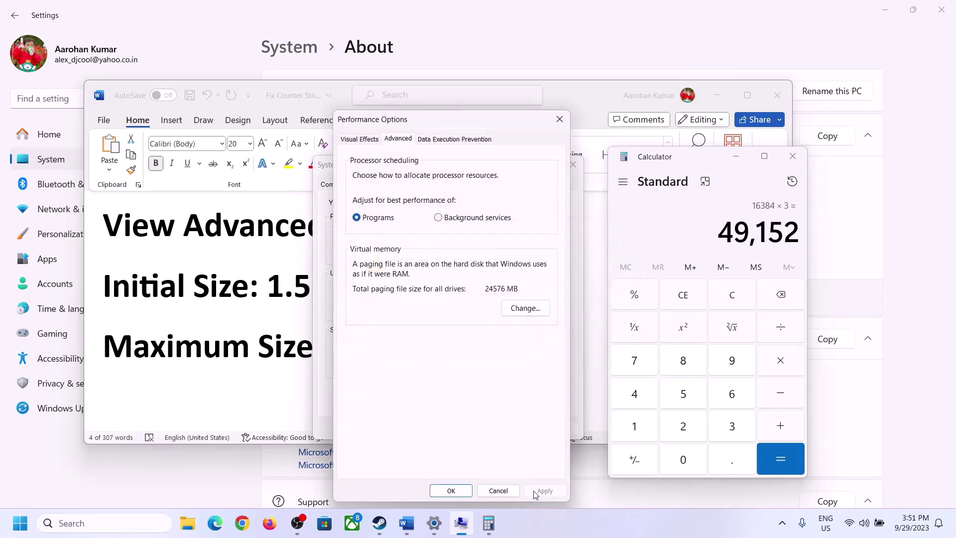
Confirm the Performance Options and System Properties dialogs, and dismiss the restart request without restarting.
left_click(452, 492)
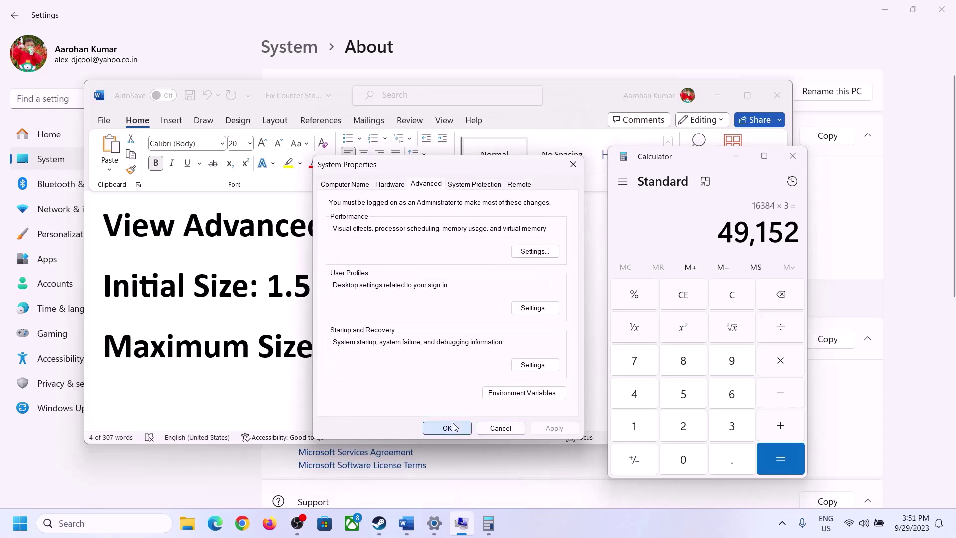
left_click(455, 427)
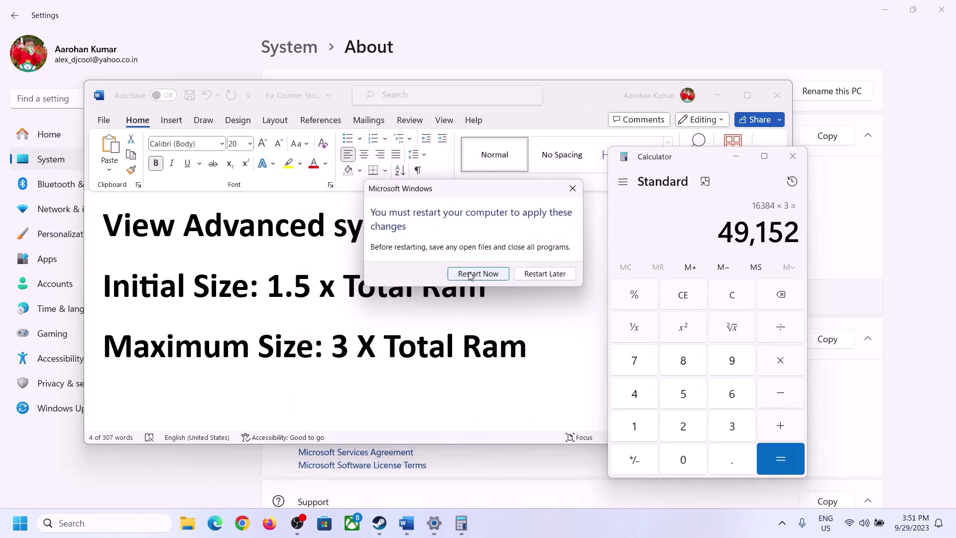
left_click(572, 187)
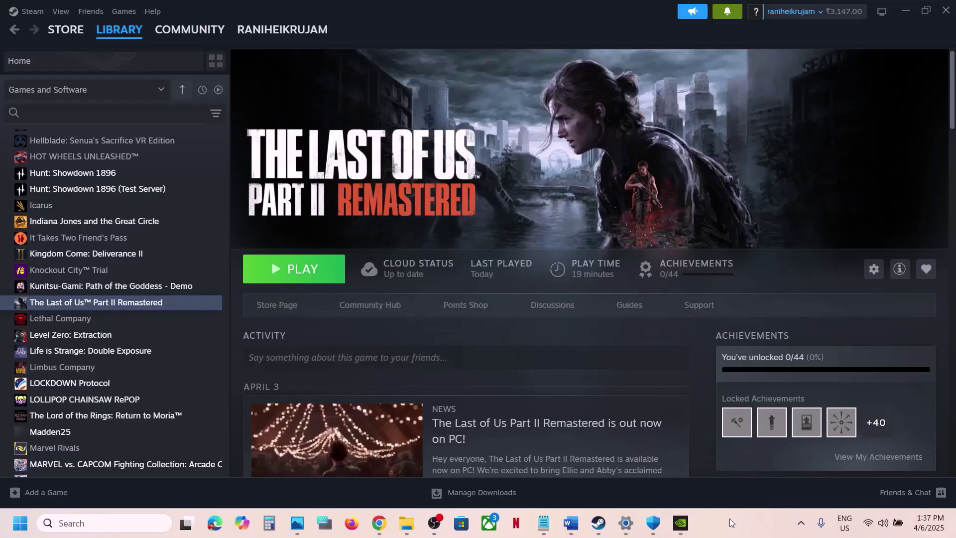
Read Step 8 in the Word troubleshooting notes and highlight the "Disable Steam Overlay" instruction.
left_click(571, 523)
scroll(398, 374, "down", 4)
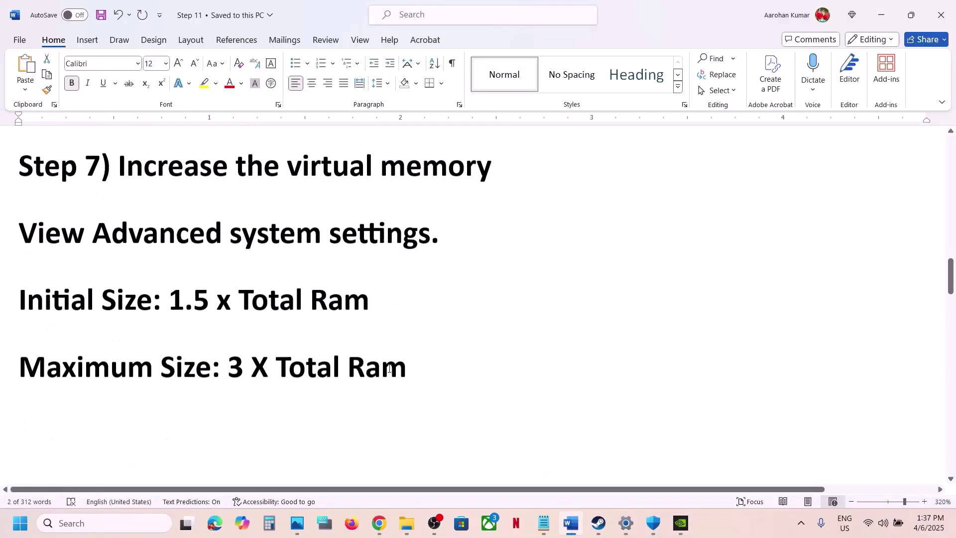
scroll(389, 369, "down", 2)
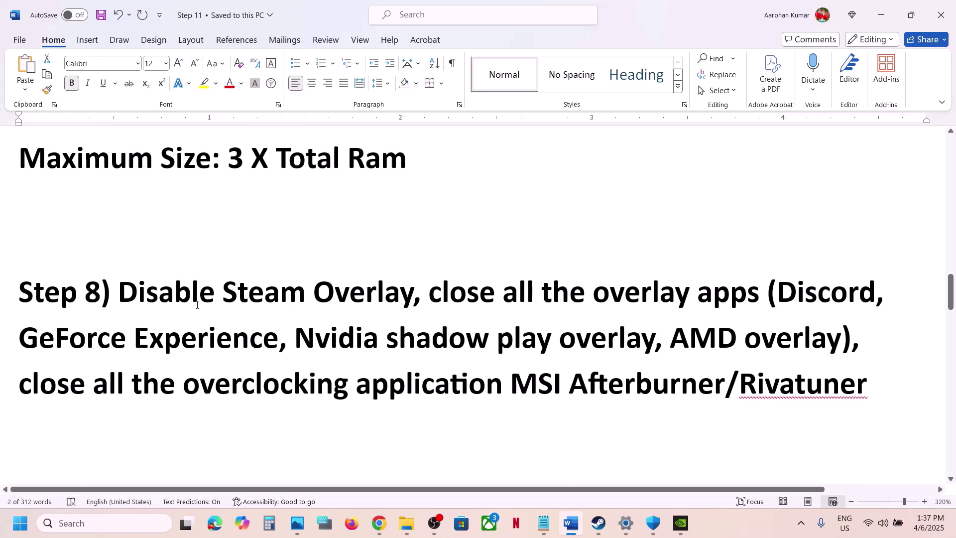
left_click_drag(197, 302, 413, 298)
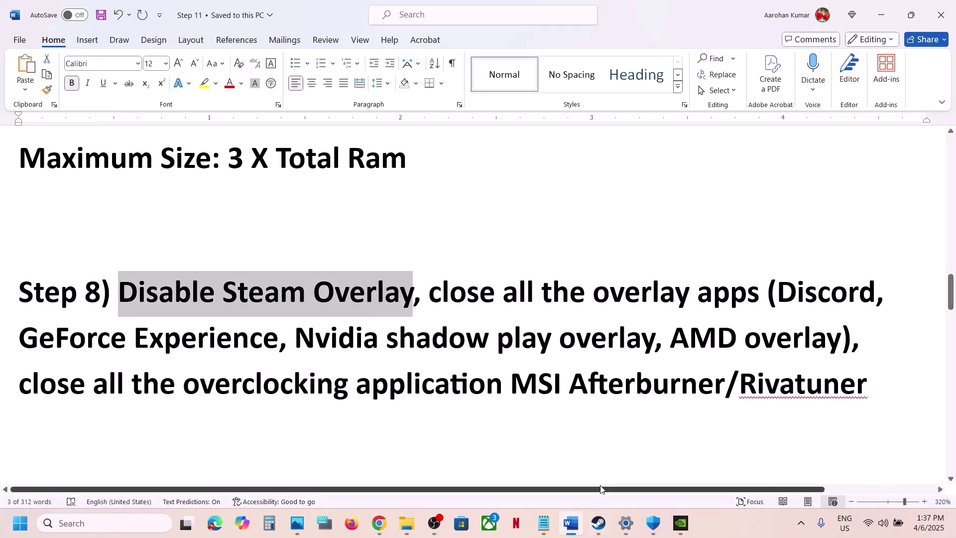
Check the Steam Overlay setting in the Steam properties of The Last of Us Part II Remastered, then close them.
left_click(600, 524)
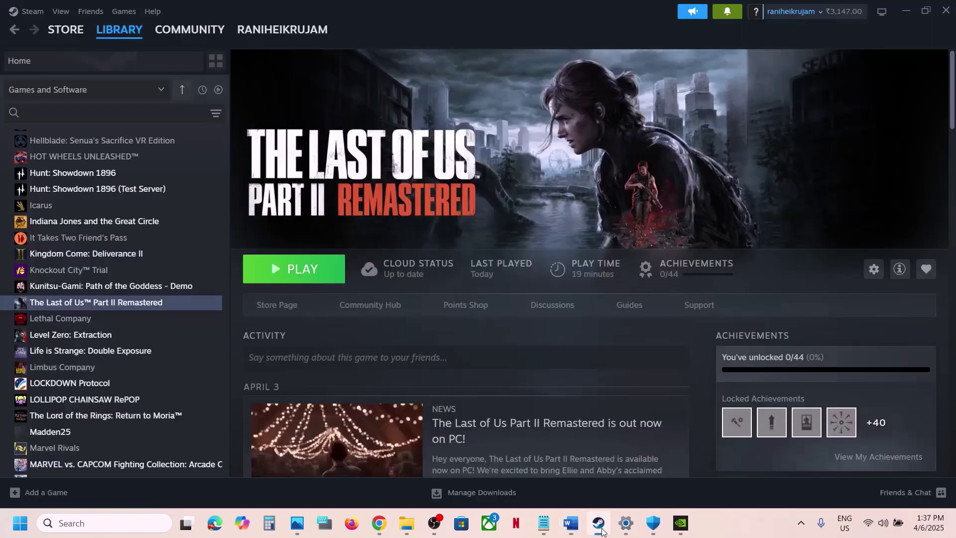
right_click(131, 302)
left_click(166, 397)
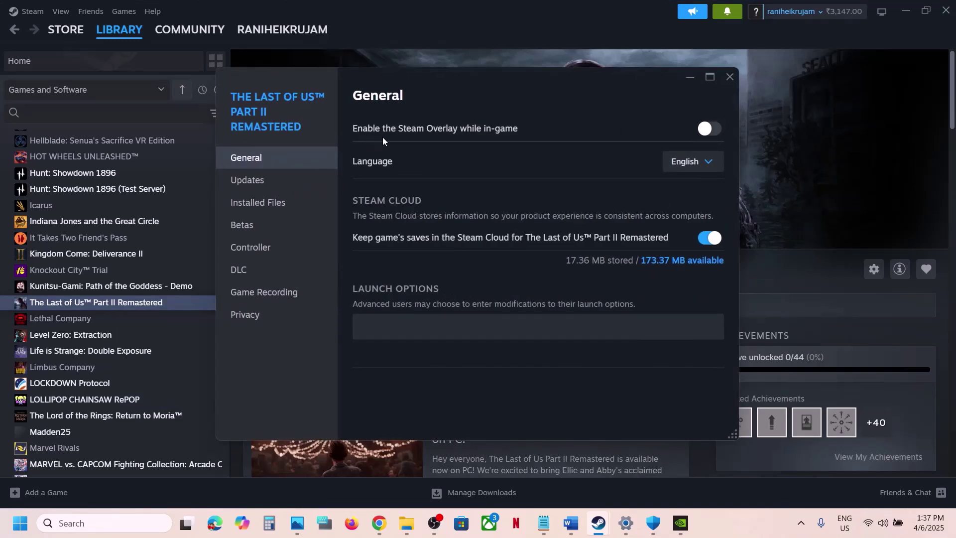
left_click(731, 77)
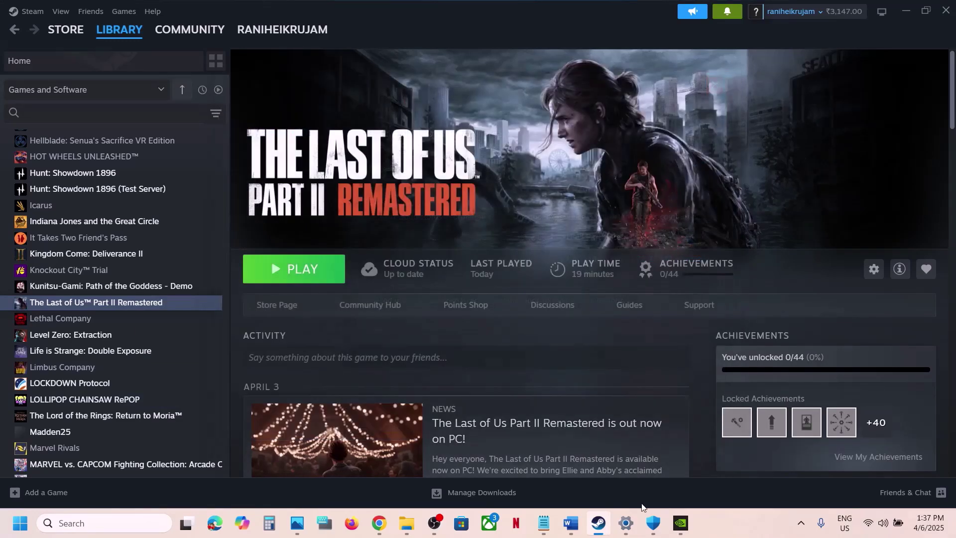
Return to the Word notes and highlight Discord and GeForce Experience among the overlay apps in Step 8.
left_click(572, 523)
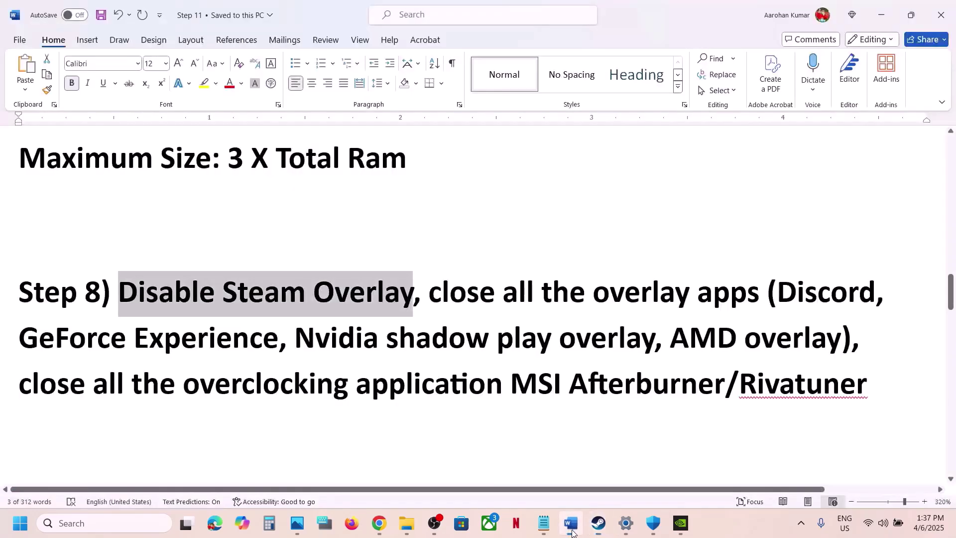
double_click(788, 291)
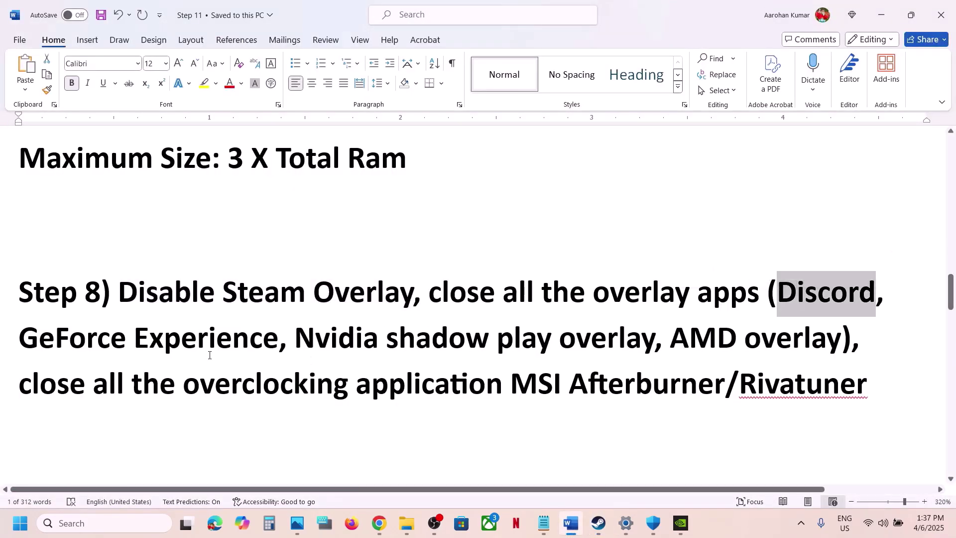
left_click_drag(30, 338, 277, 339)
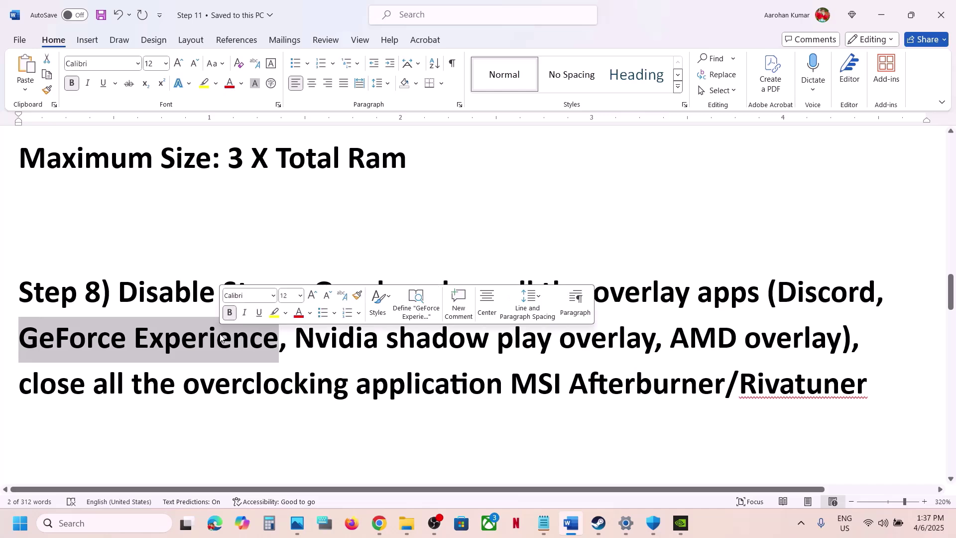
Check the NVIDIA overlay setting in the NVIDIA app's feature settings and close the app.
left_click(679, 523)
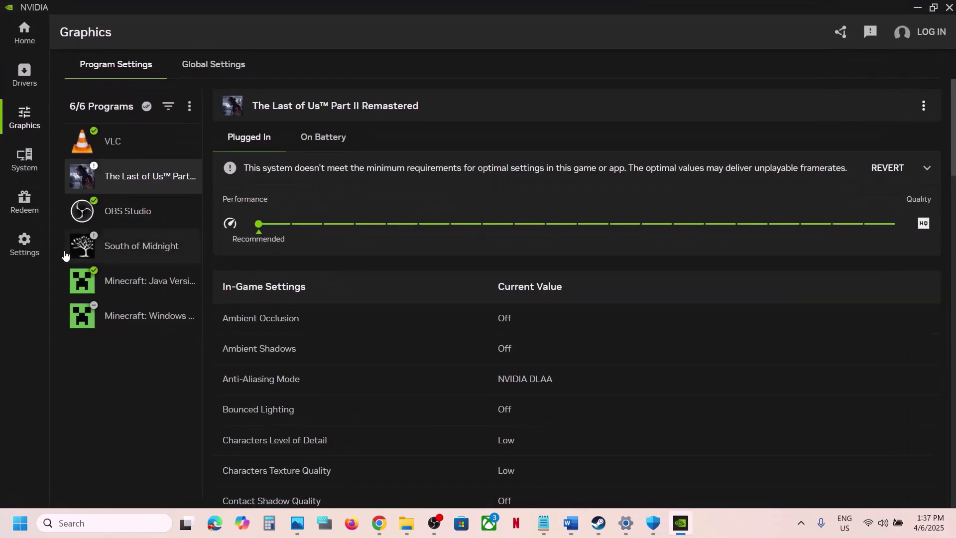
left_click(31, 252)
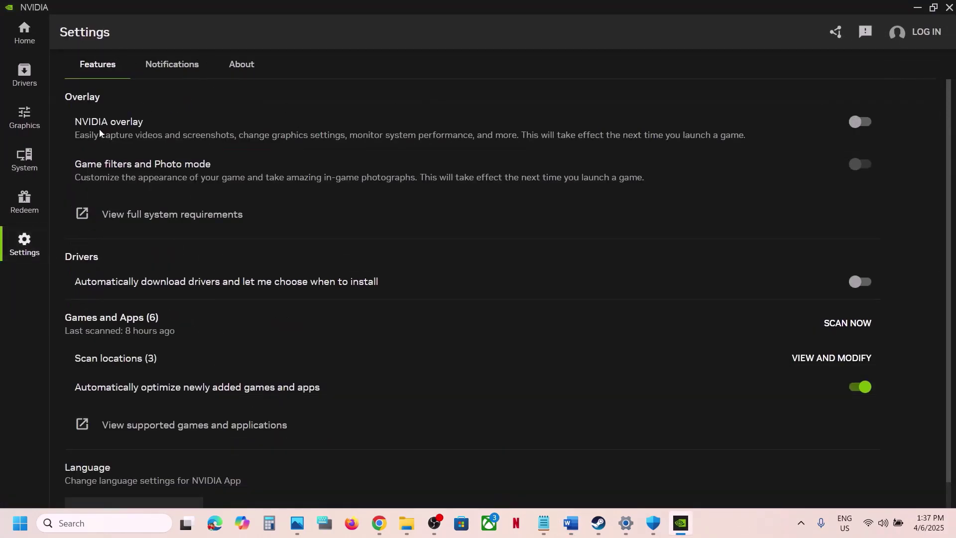
left_click(949, 8)
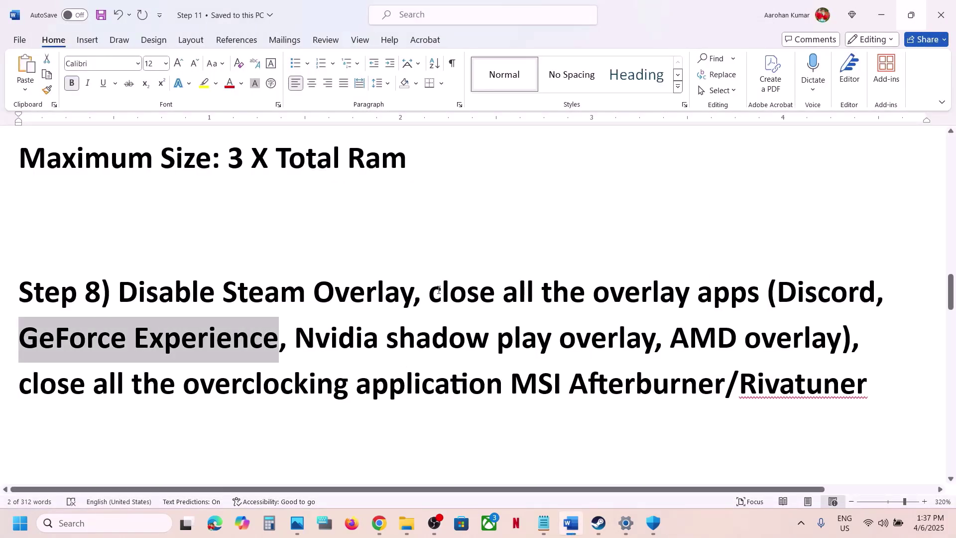
Copy "MSI Afterburner" from the Step 8 notes, search Windows for it, and launch the app.
left_click_drag(439, 290, 764, 293)
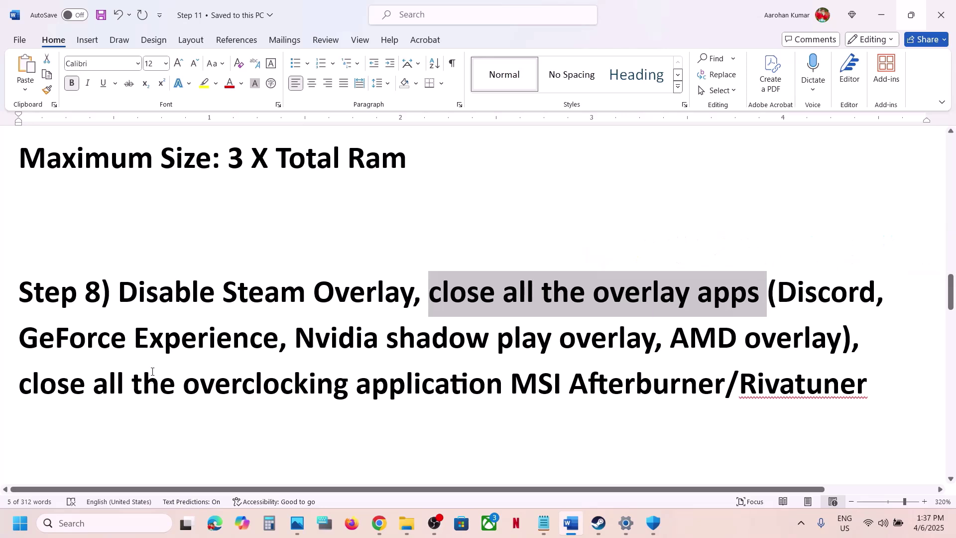
left_click_drag(63, 403, 724, 388)
key("ctrl+c")
left_click(513, 386)
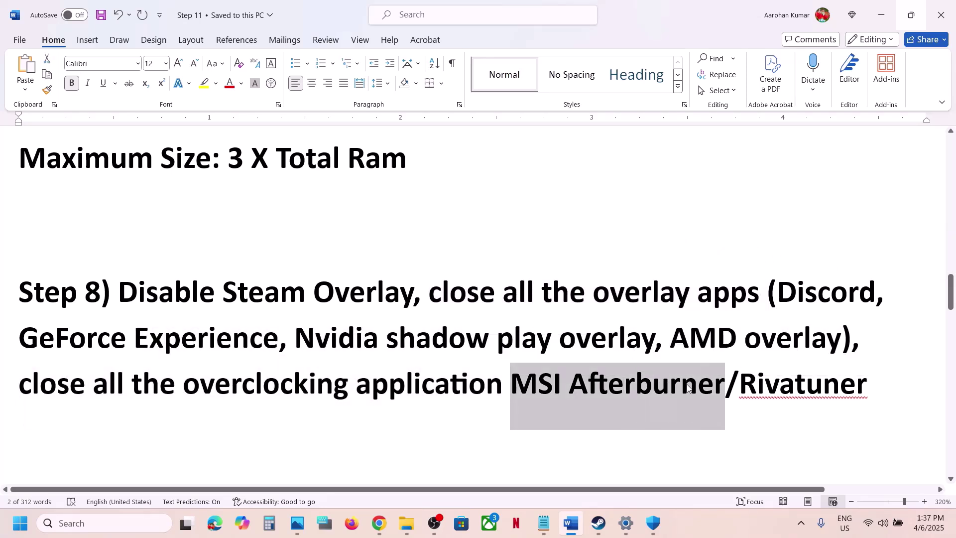
left_click(134, 515)
key("ctrl+v")
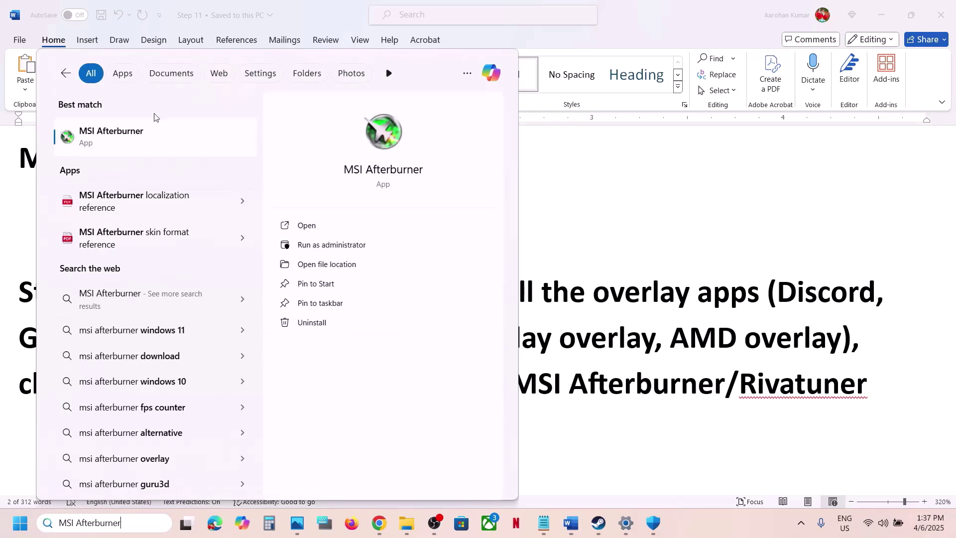
left_click(139, 145)
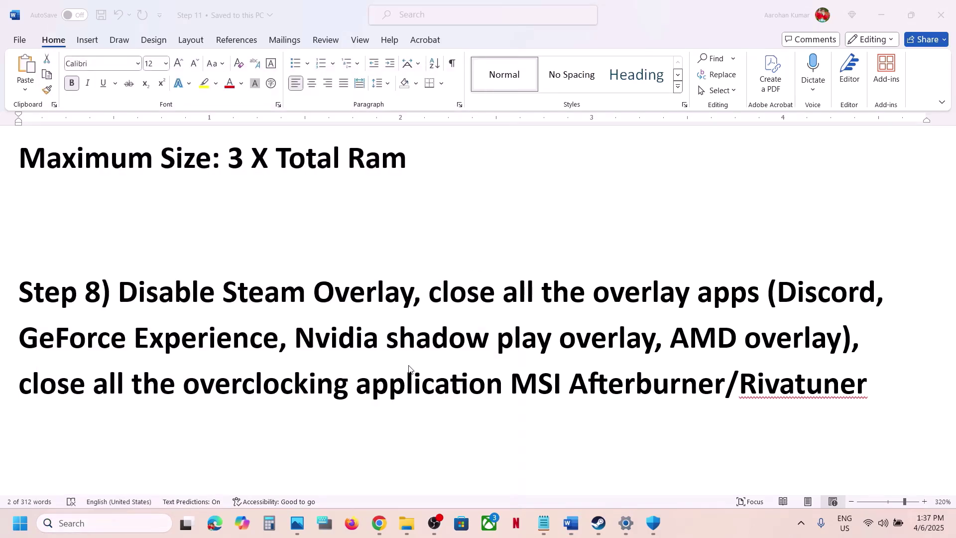
Copy "Rivatuner" from the Step 8 notes, search Windows for it, and launch the matching app.
double_click(804, 385, "ctrl")
left_click(804, 386)
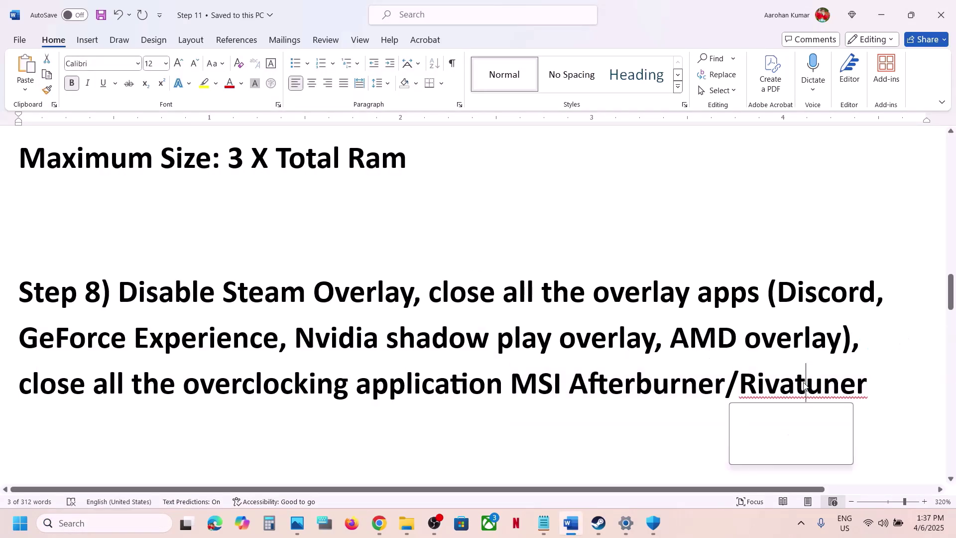
double_click(804, 386)
key("ctrl+c")
left_click(144, 523)
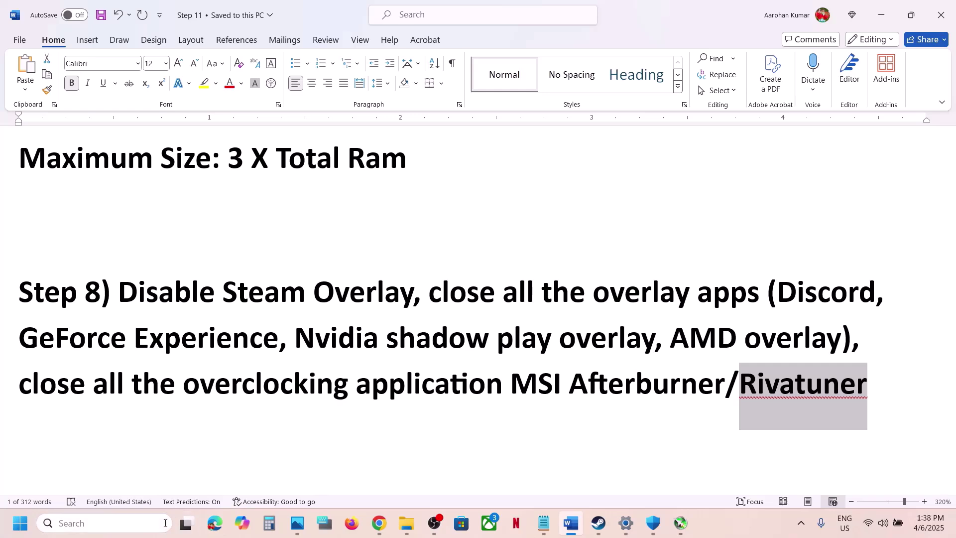
key("ctrl+v")
left_click(151, 139)
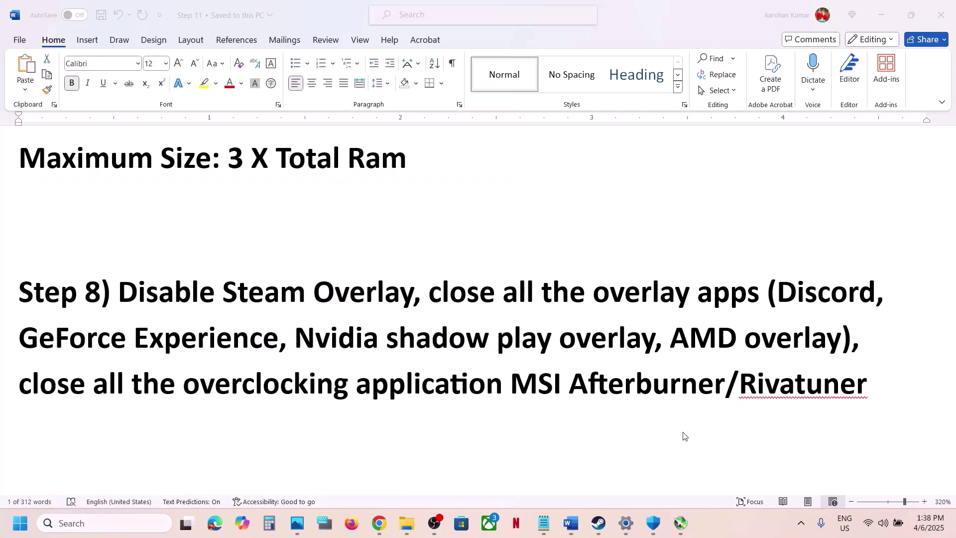
Close the MSI Afterburner window and shut down the background instances of MSI Afterburner and RivaTuner.
left_click(681, 522)
left_click(642, 140)
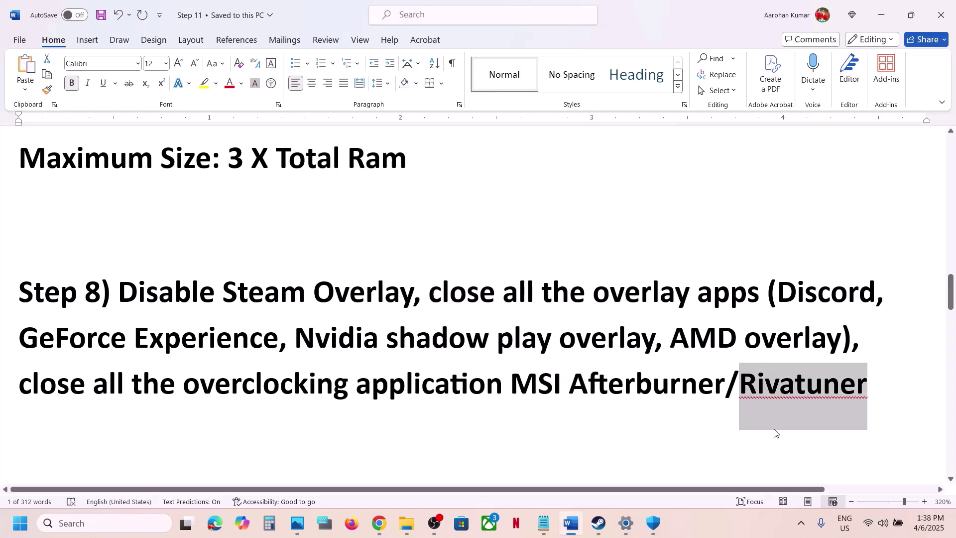
left_click(803, 523)
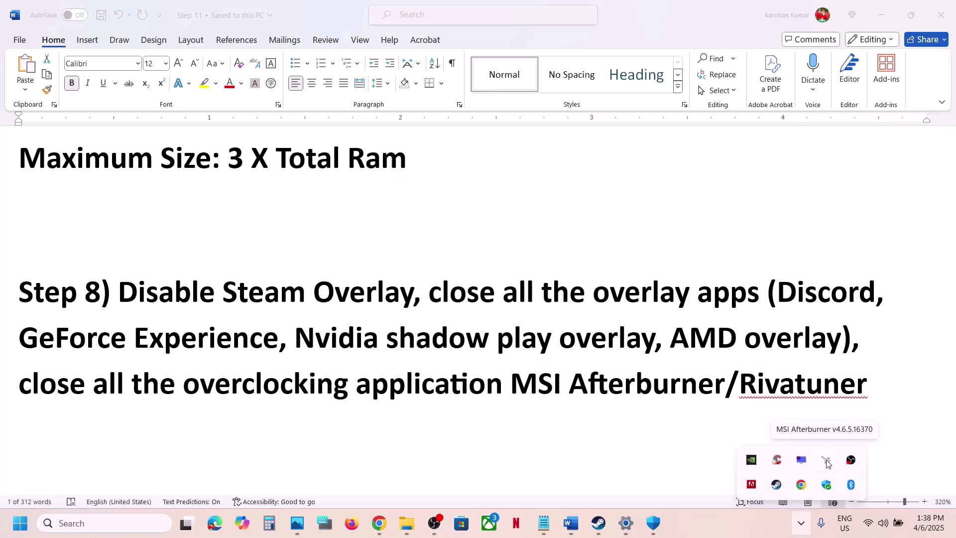
right_click(827, 463)
left_click(855, 452)
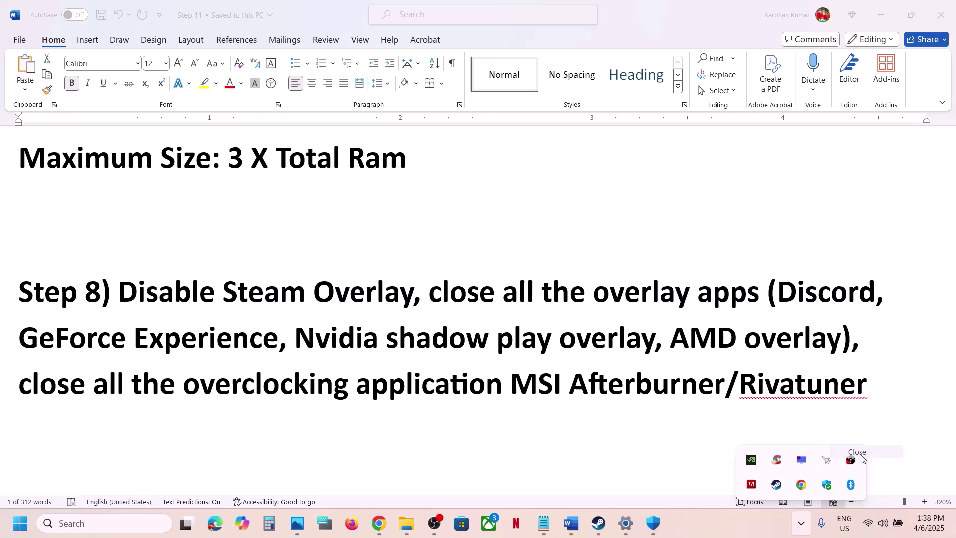
right_click(802, 466)
left_click(831, 489)
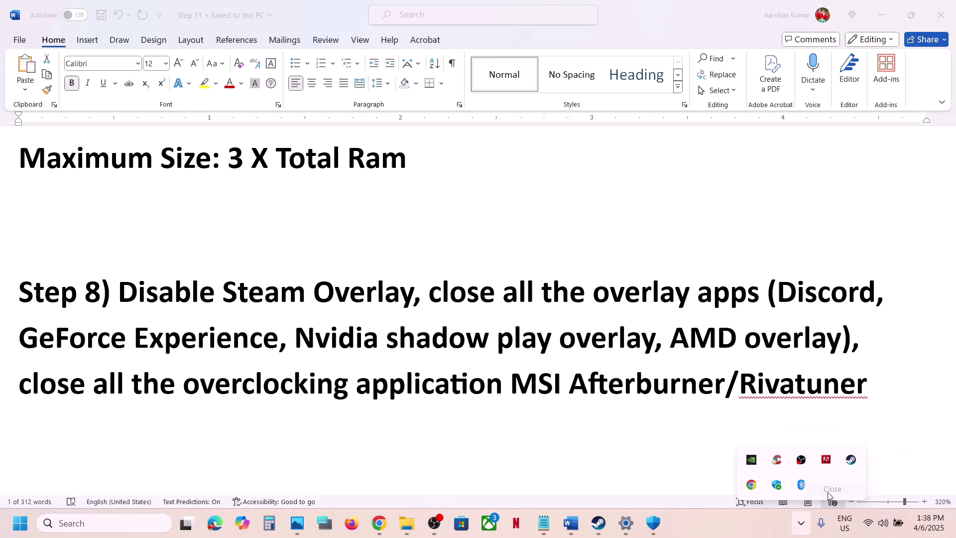
Review the overclocking instruction in the Word notes and highlight Step 9's install_pspc_sdk_runtime installation.
left_click(443, 363)
left_click_drag(31, 384, 493, 383)
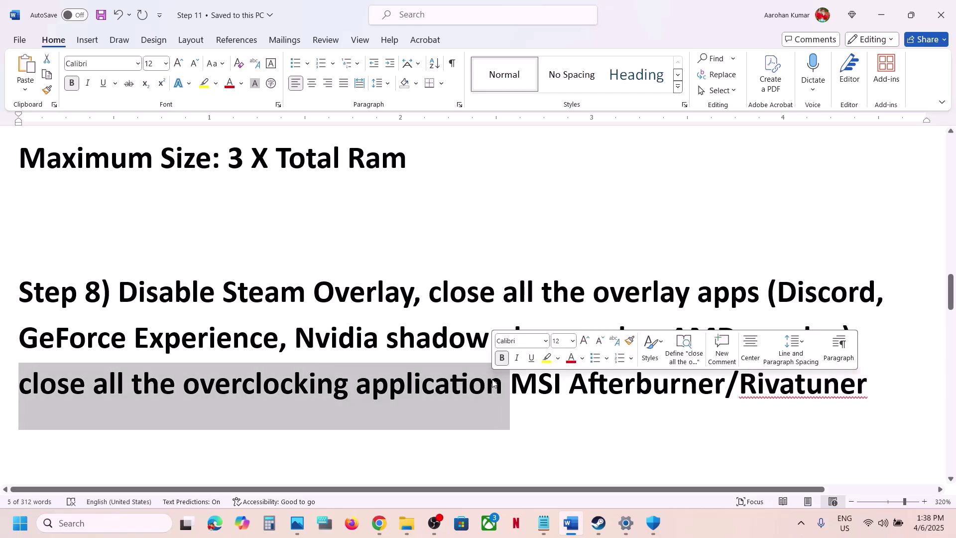
scroll(493, 384, "down", 3)
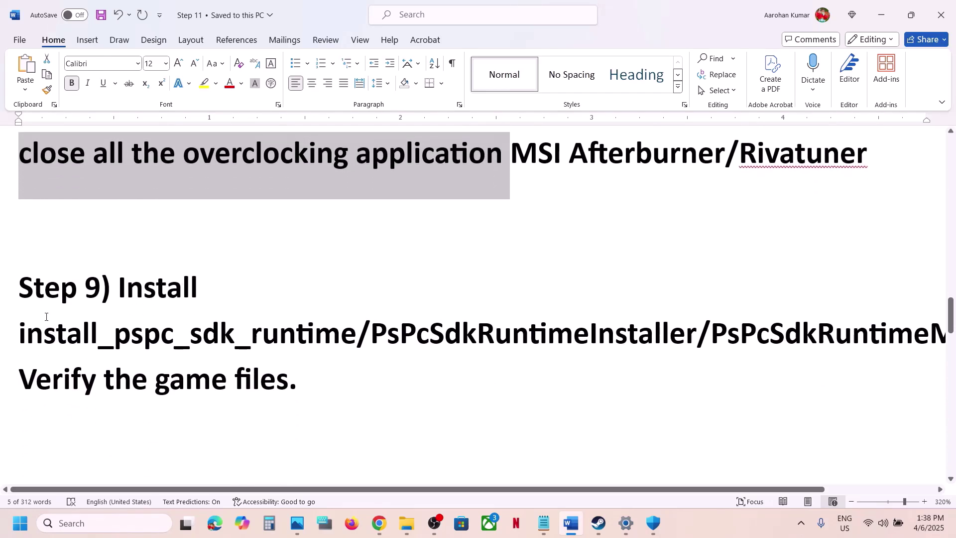
left_click_drag(123, 302, 357, 344)
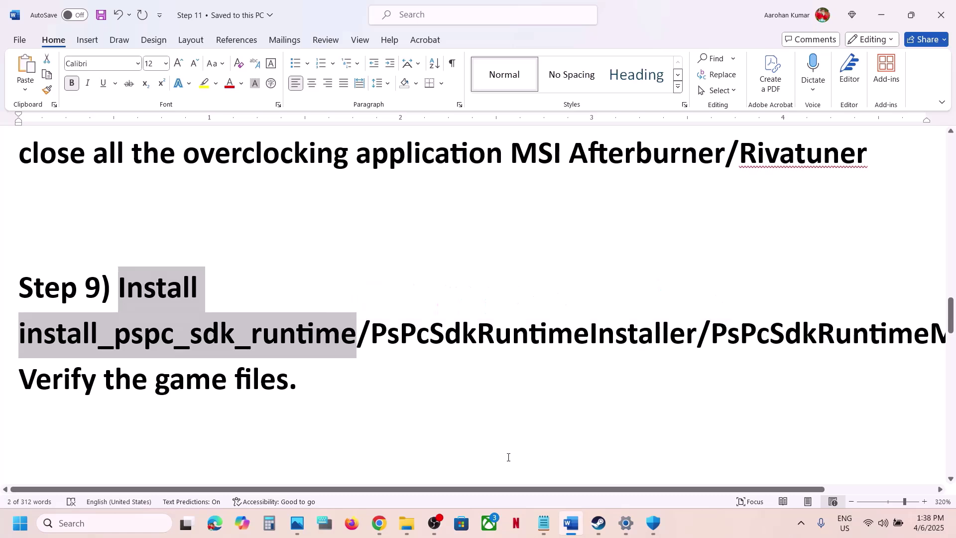
Switch to Steam and browse the local files of The Last of Us Part II Remastered.
left_click(599, 523)
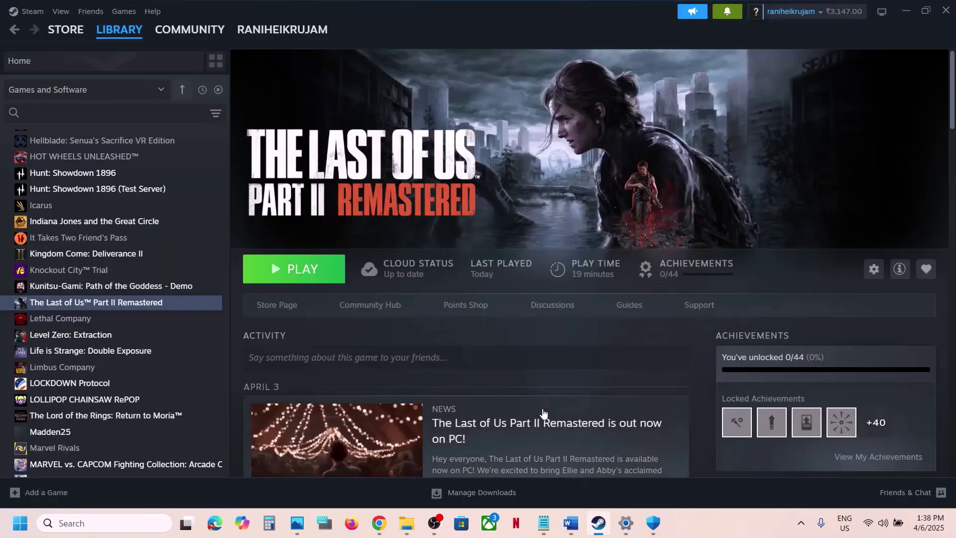
right_click(132, 303)
mouse_move(160, 376)
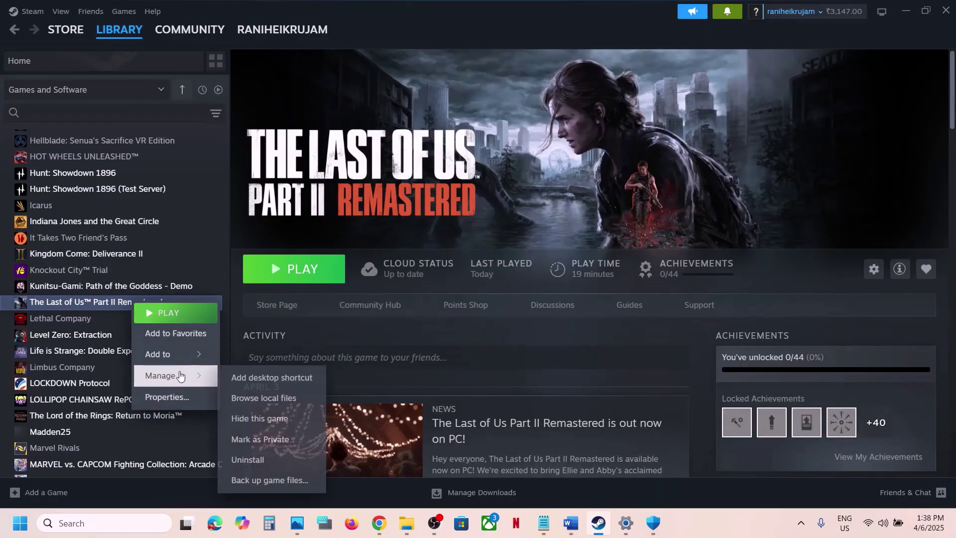
left_click(288, 398)
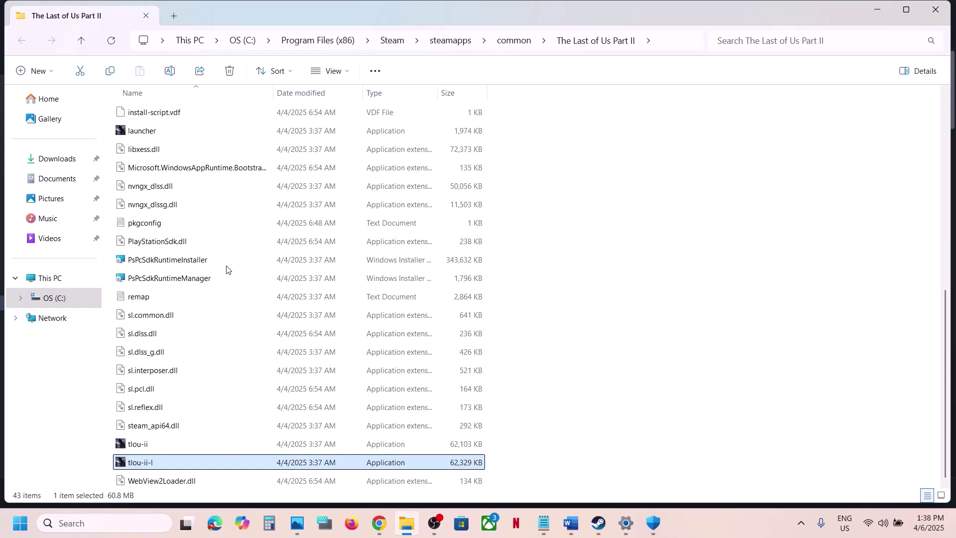
Run the install_pspc_sdk_runtime batch file from the game folder as administrator and dismiss its console window when it finishes.
scroll(212, 217, "up", 4)
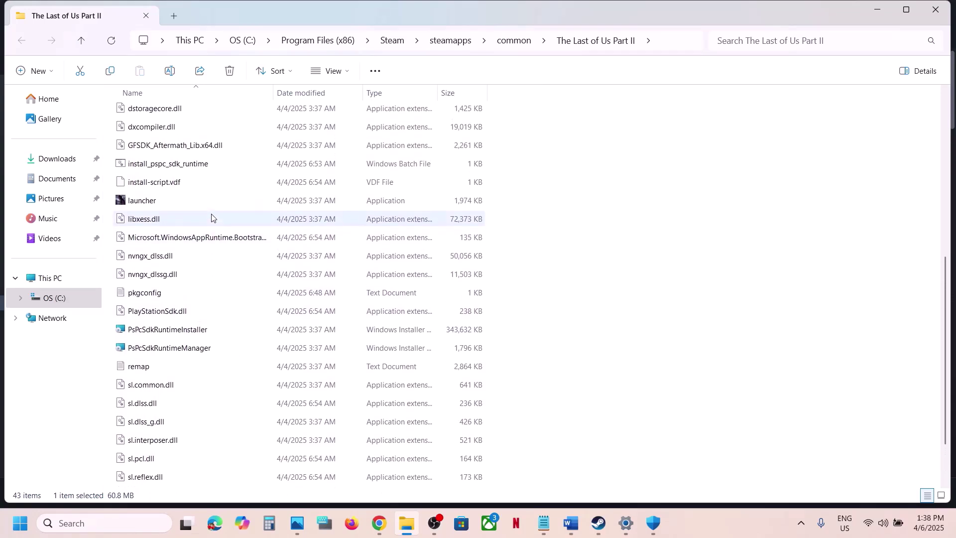
left_click(172, 165)
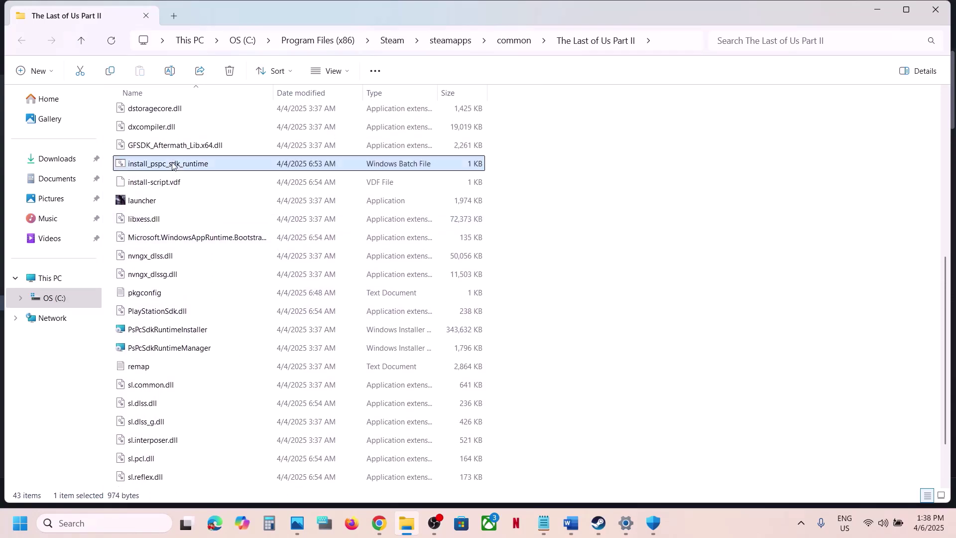
right_click(210, 165)
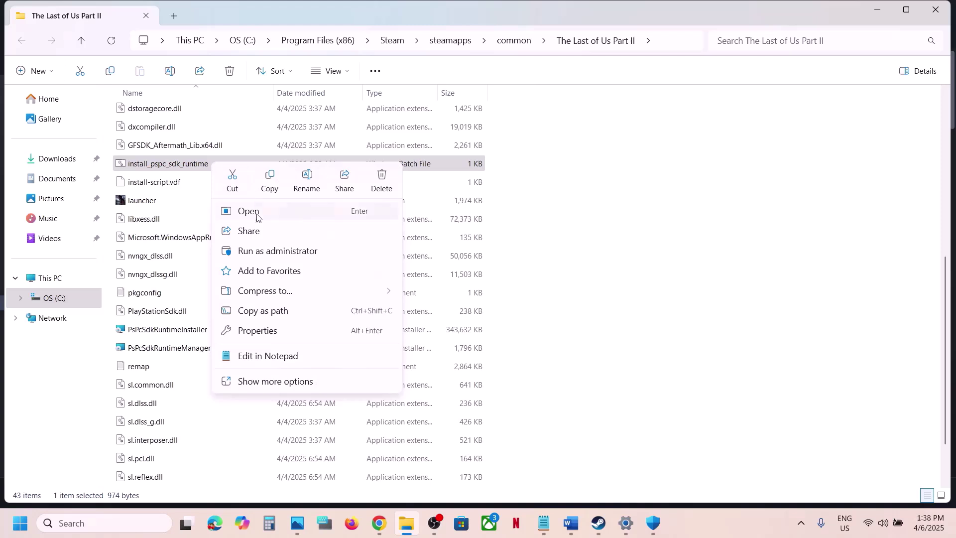
left_click(256, 252)
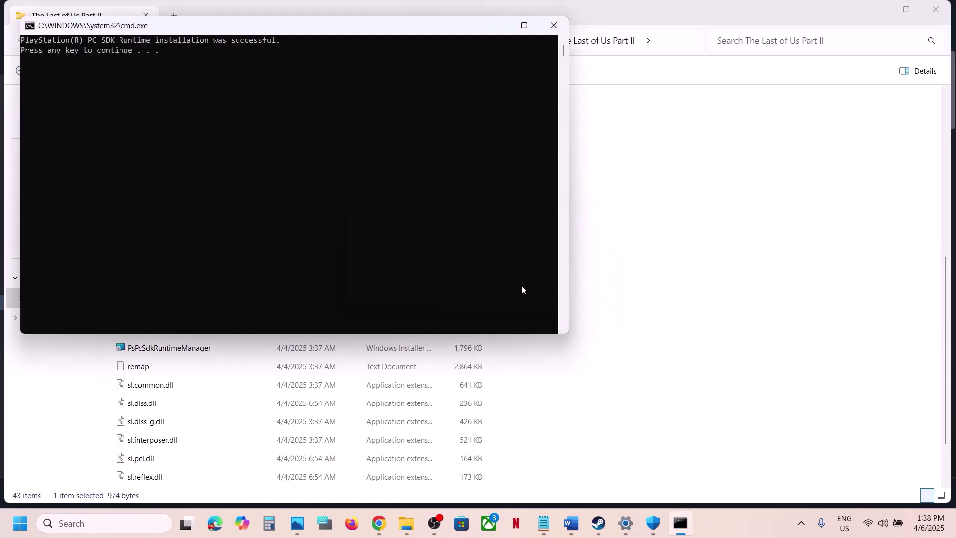
left_click(400, 211)
key("Return")
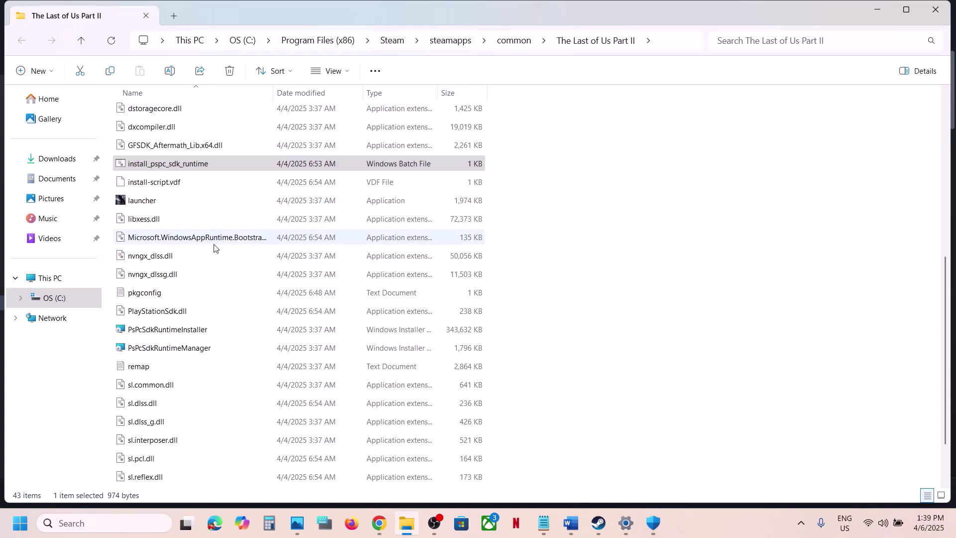
Run the PsPcSdkRuntimeInstaller and PsPcSdkRuntimeManager installer packages from the game folder.
scroll(219, 294, "down", 1)
left_click(199, 260)
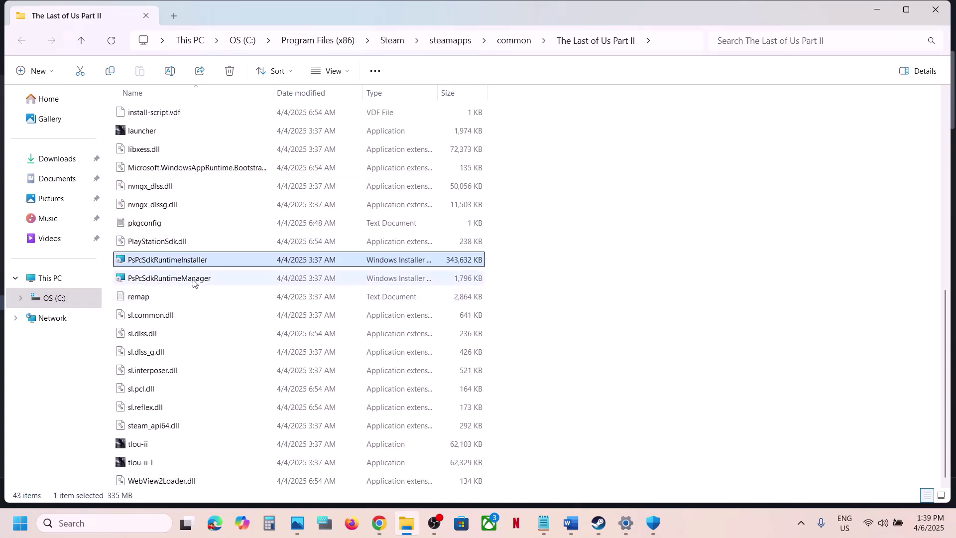
left_click(189, 279)
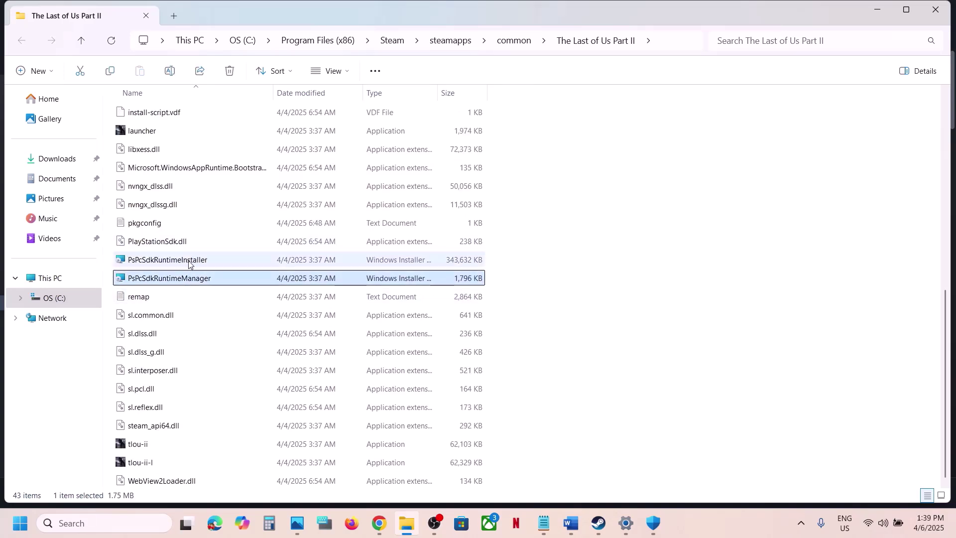
left_click(193, 263)
double_click(195, 261)
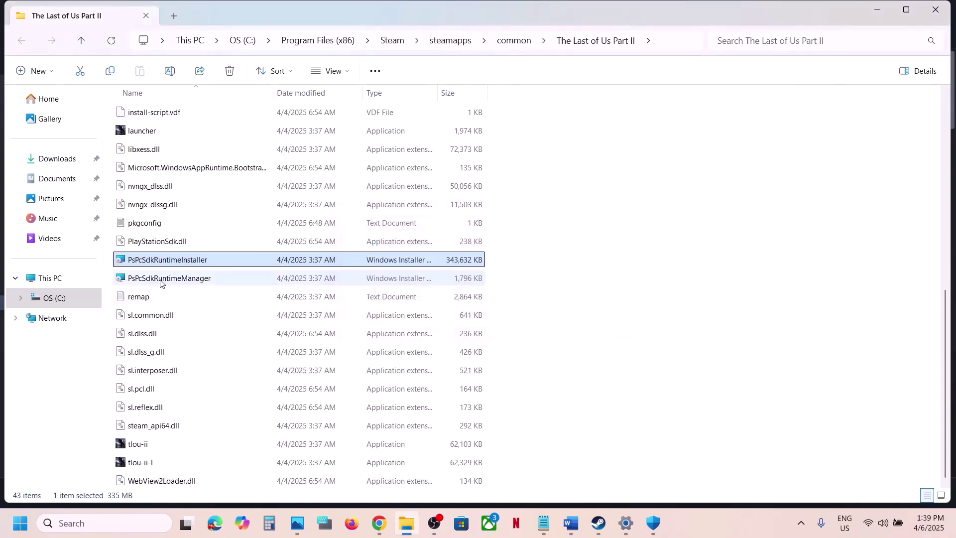
left_click(161, 282)
double_click(194, 282)
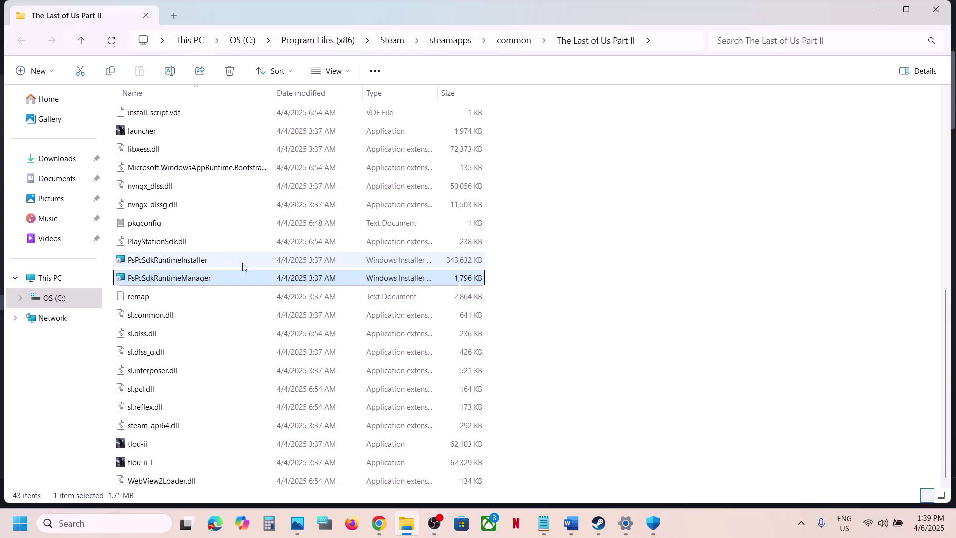
double_click(197, 282)
Switch to the Word notes and highlight Step 9's "Verify the game files." instruction.
left_click(601, 530)
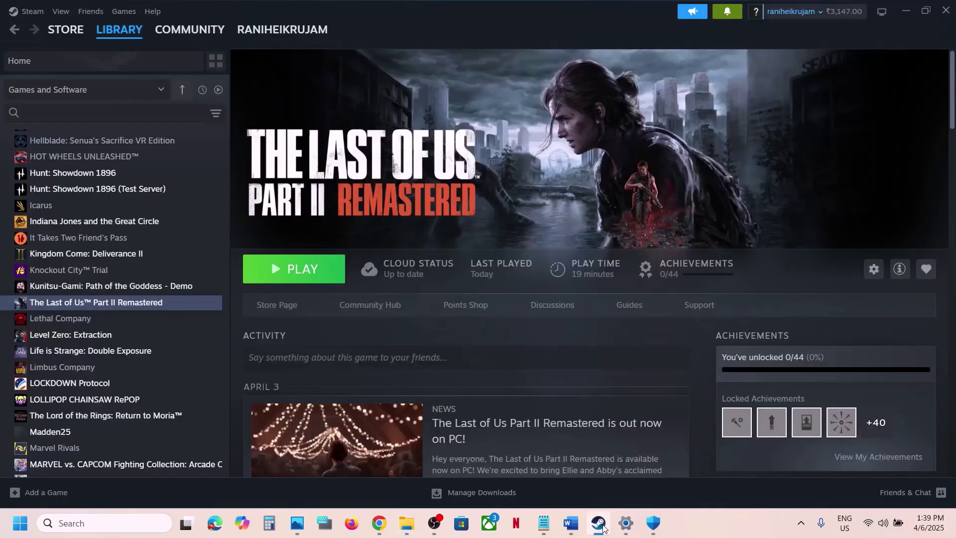
left_click(570, 524)
scroll(349, 266, "down", 3)
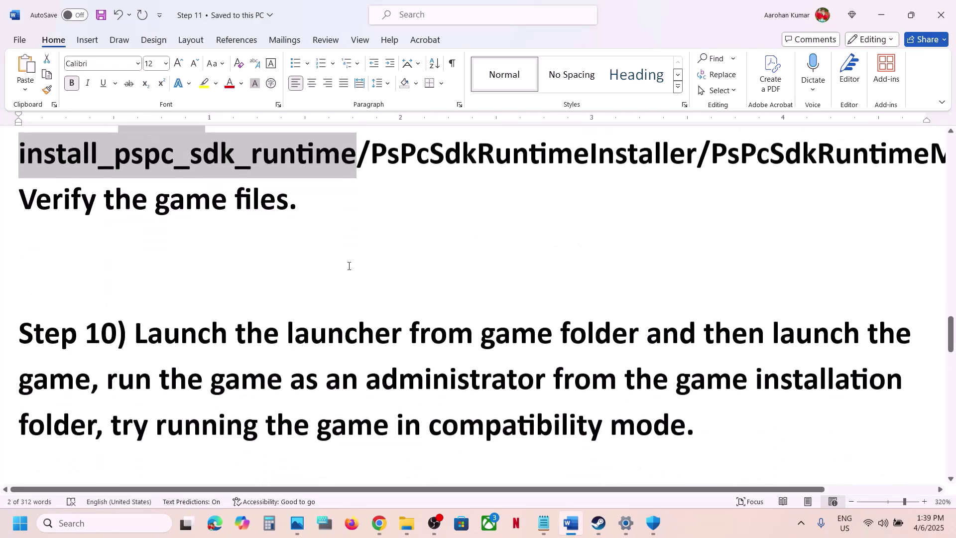
scroll(348, 266, "up", 3)
left_click_drag(20, 355, 321, 359)
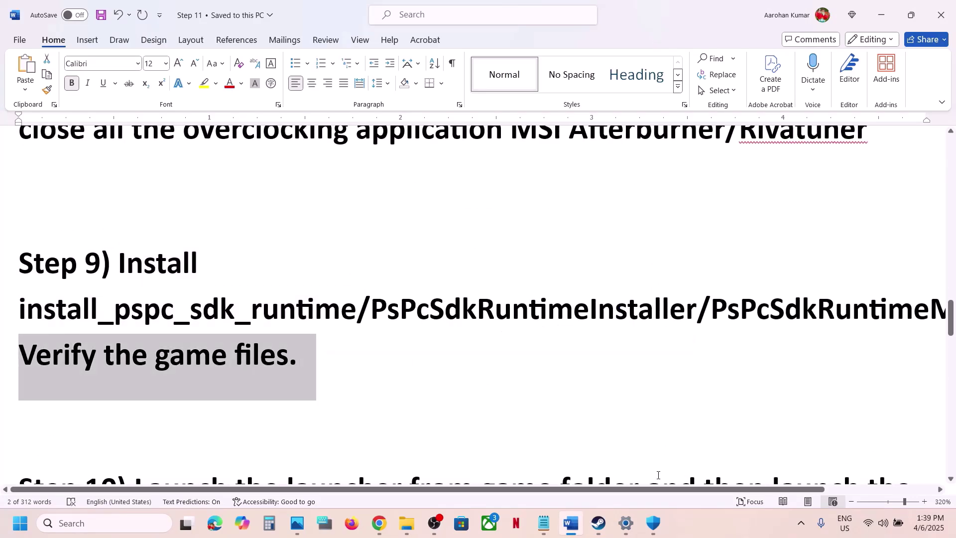
Switch to Steam and verify the integrity of The Last of Us Part II Remastered's installed files.
left_click(599, 524)
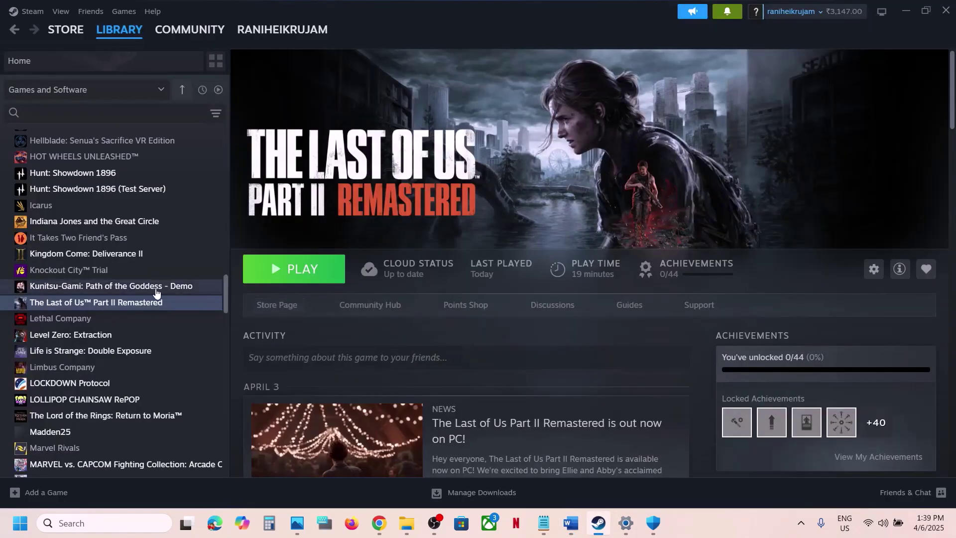
right_click(135, 302)
left_click(184, 392)
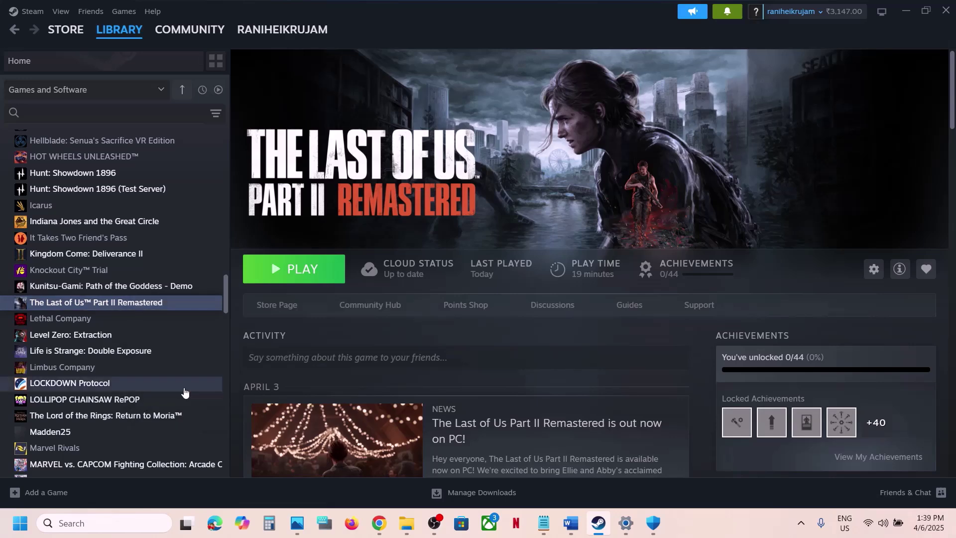
left_click(267, 202)
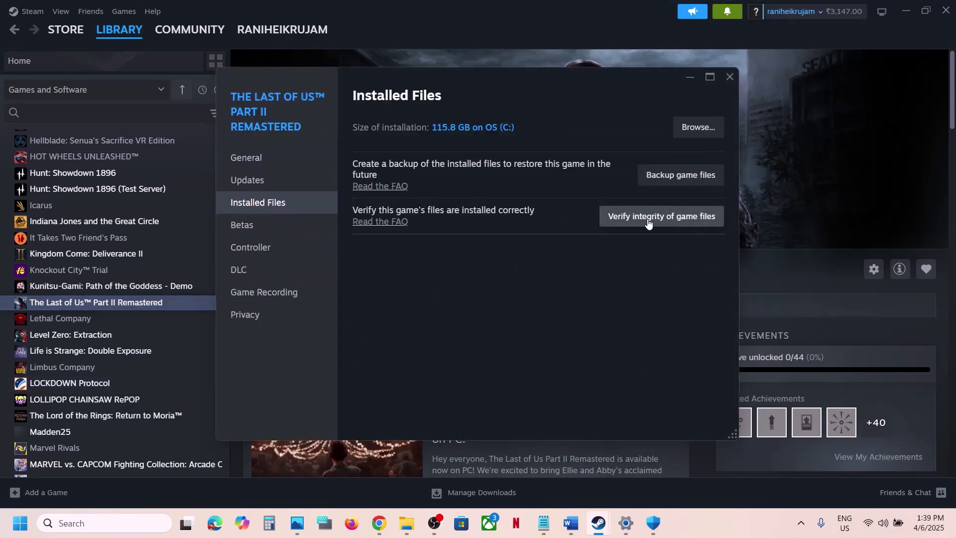
left_click(685, 225)
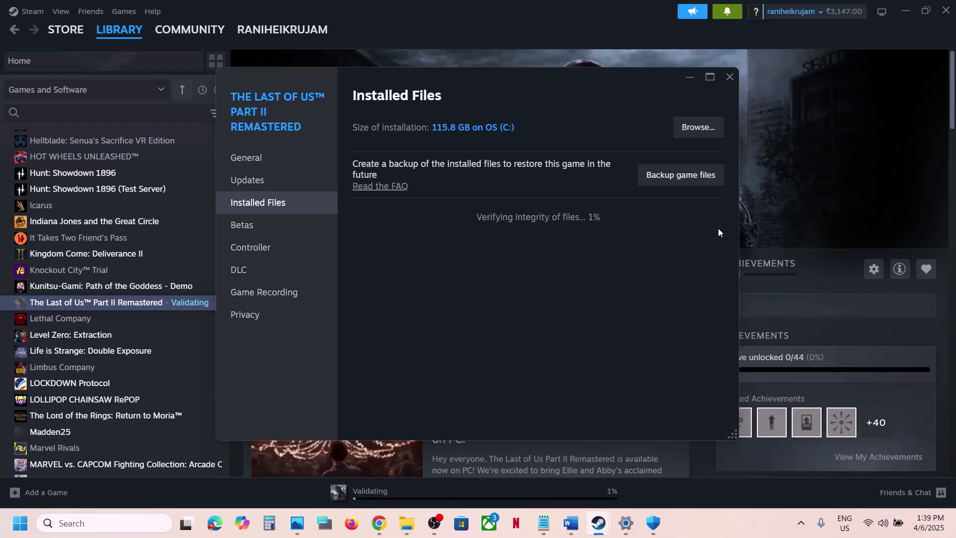
left_click(750, 228)
Return to the Word notes and highlight "Launch the launcher from game folder" in Step 10.
left_click(572, 523)
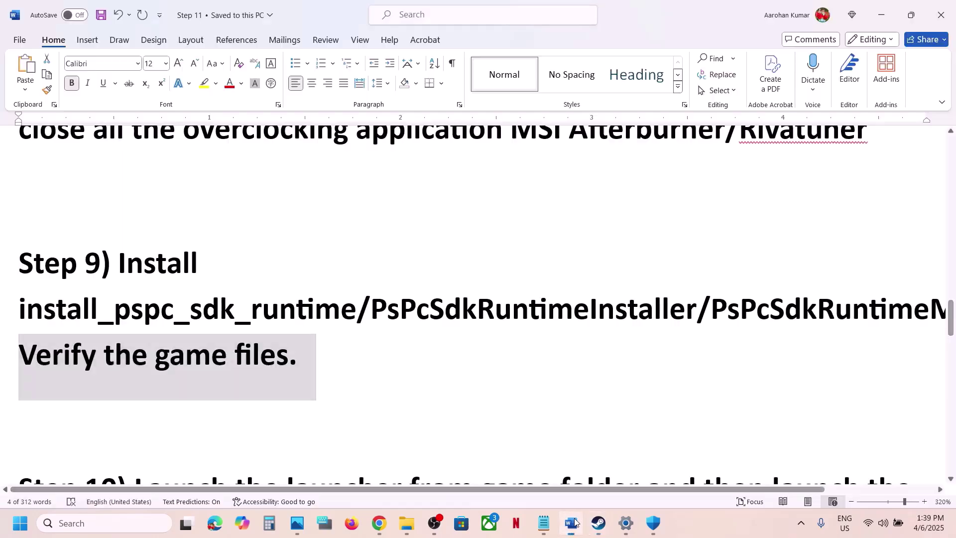
scroll(298, 272, "down", 5)
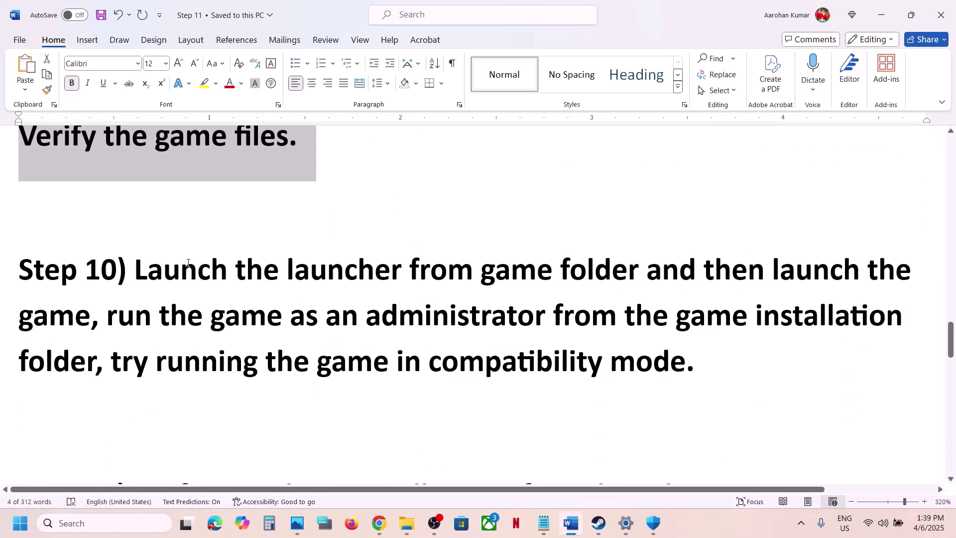
left_click_drag(182, 264, 632, 276)
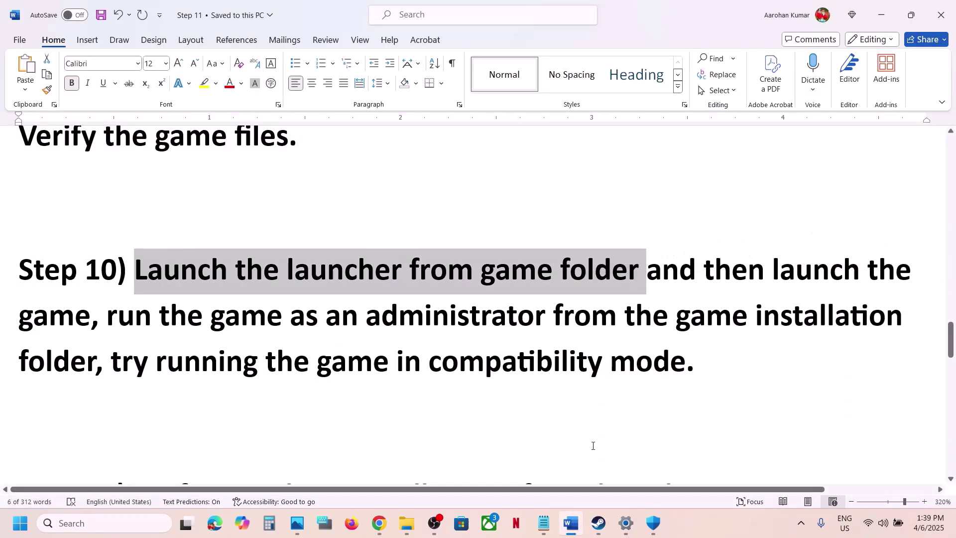
Switch to Steam and open the local files folder of The Last of Us Part II Remastered.
left_click(600, 521)
left_click(568, 464)
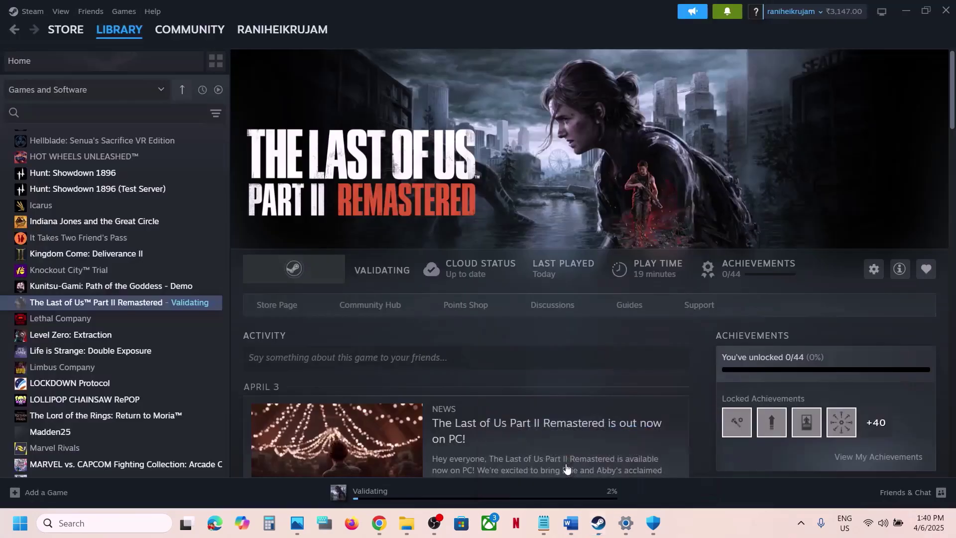
right_click(165, 301)
mouse_move(209, 358)
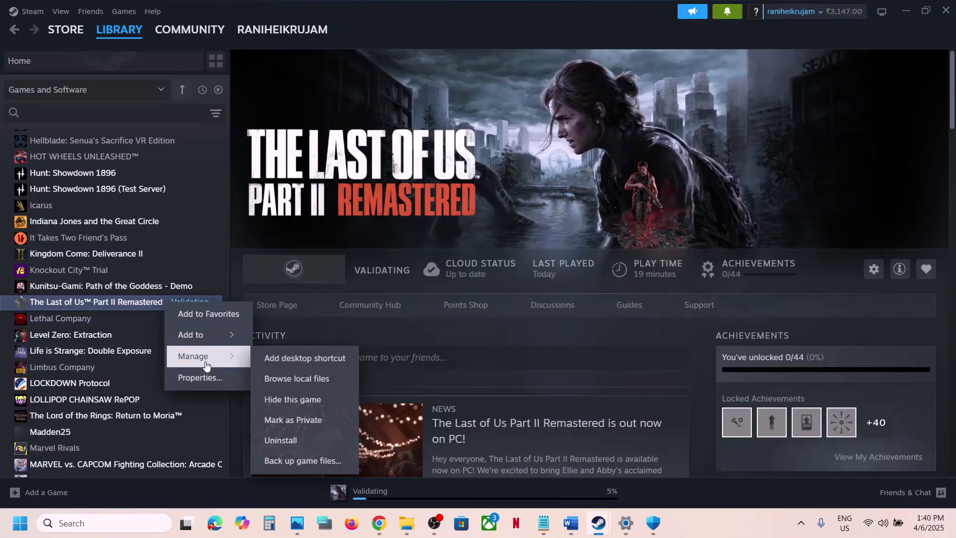
left_click(314, 378)
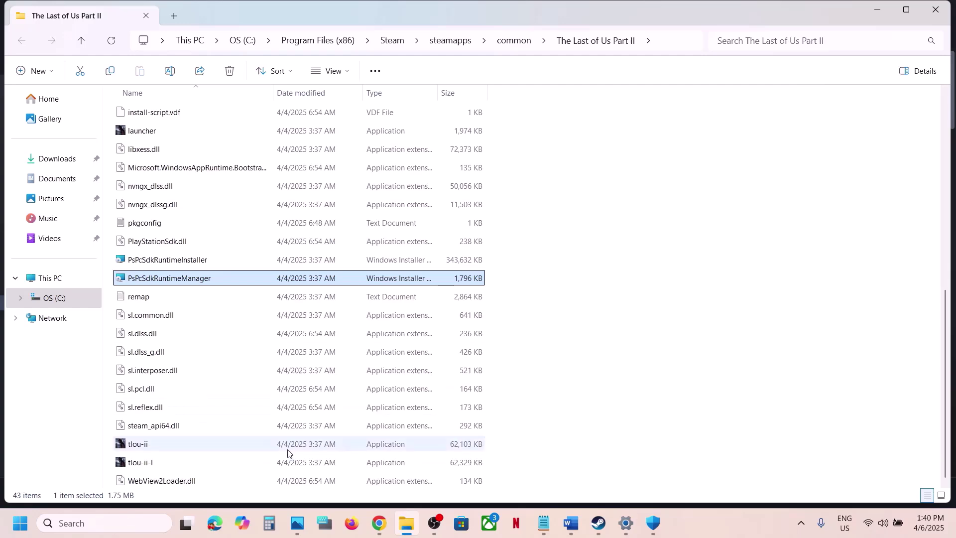
Recheck the Step 10 instruction in Word and select the launcher application in the game folder.
left_click(563, 524)
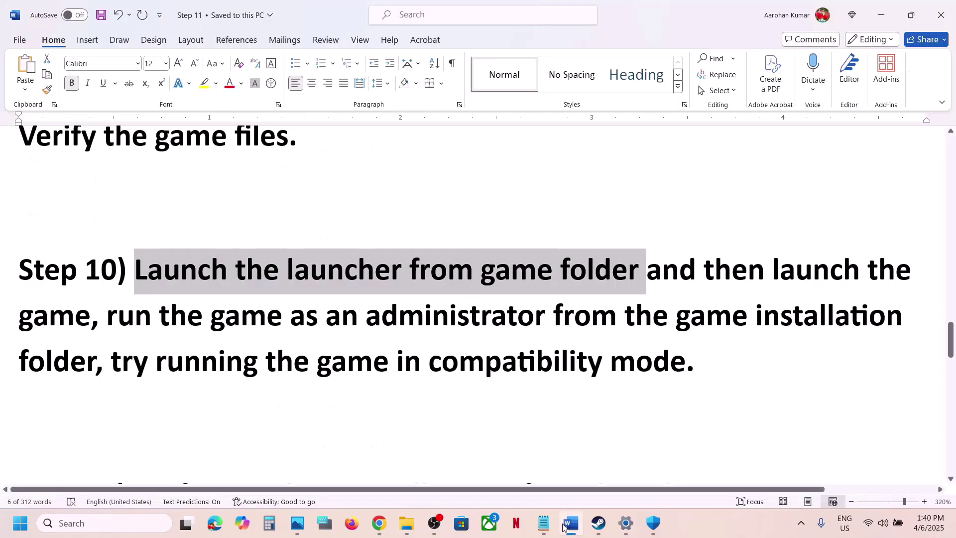
left_click(564, 524)
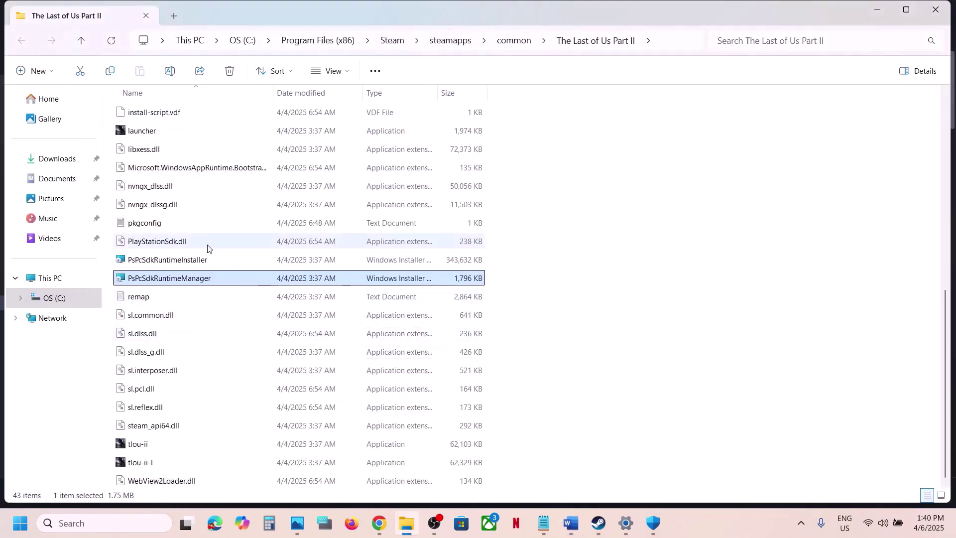
scroll(207, 248, "up", 2)
left_click(142, 203)
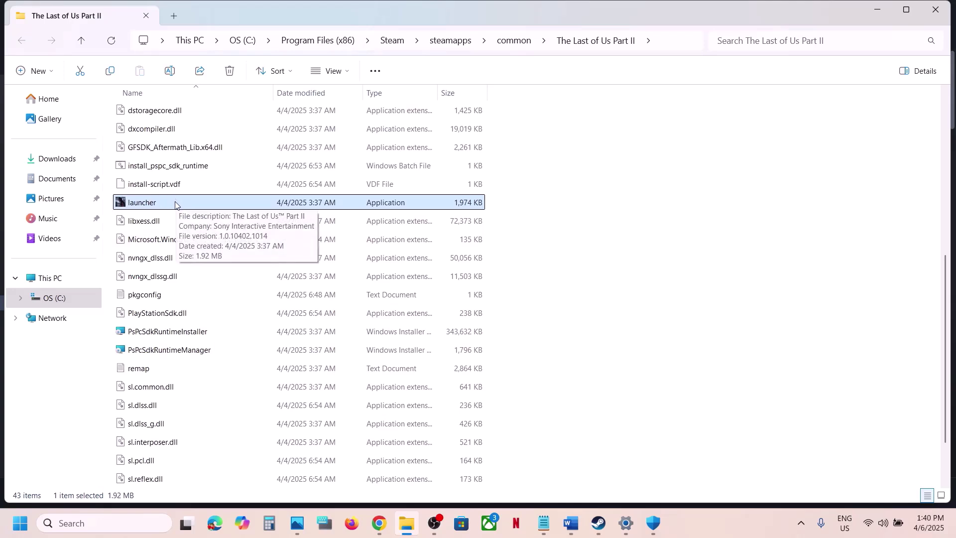
scroll(175, 203, "down", 2)
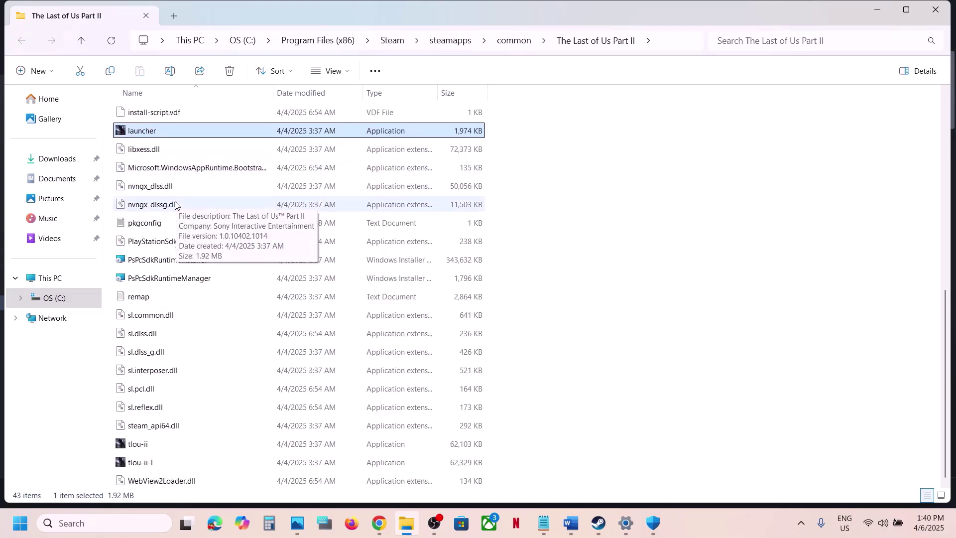
Set the tlou-ii application to always run as an administrator in its compatibility properties and save the change.
left_click(154, 446)
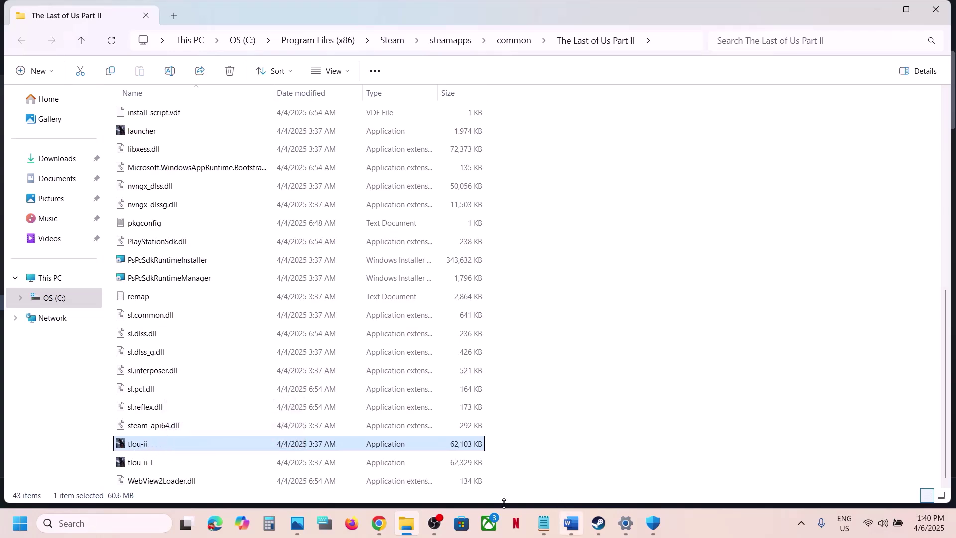
right_click(158, 445)
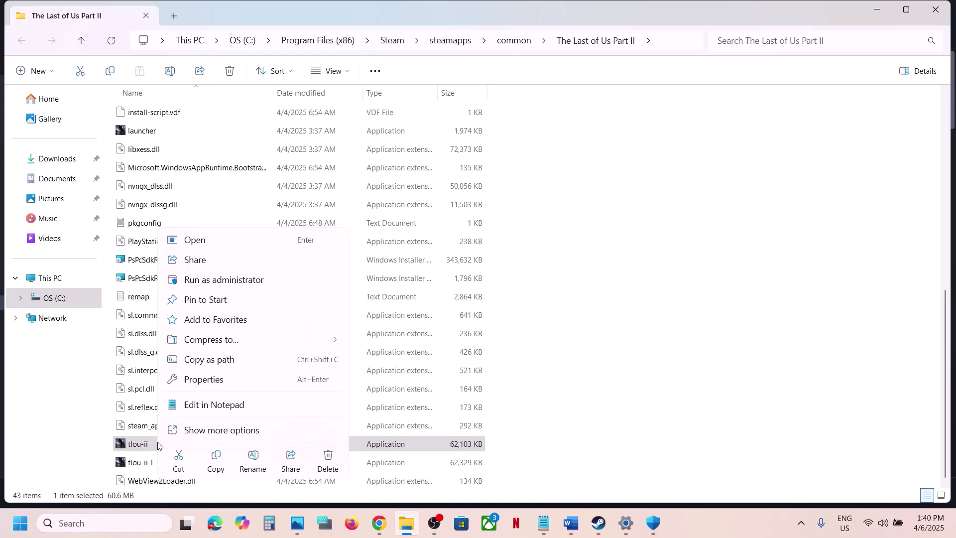
left_click(209, 379)
left_click(292, 197)
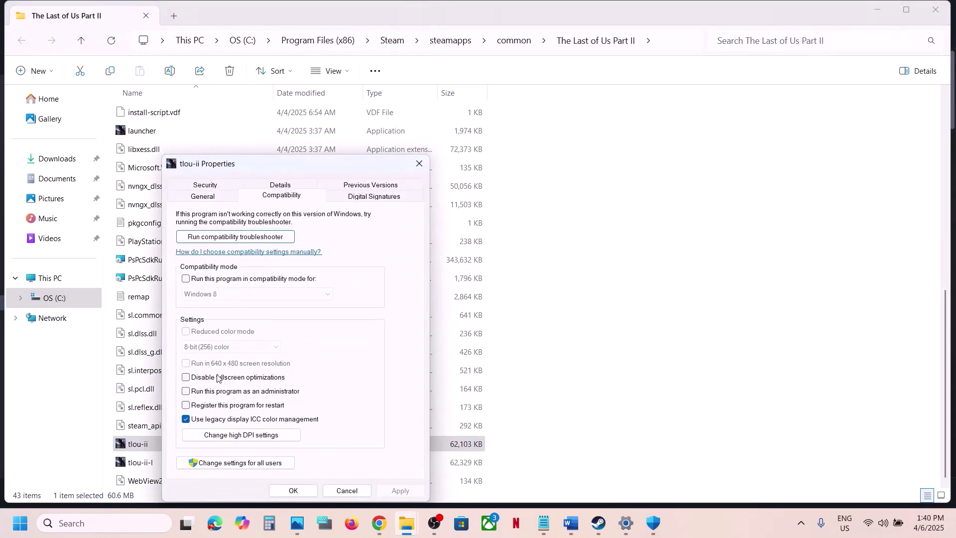
left_click(187, 392)
left_click(398, 491)
left_click(308, 491)
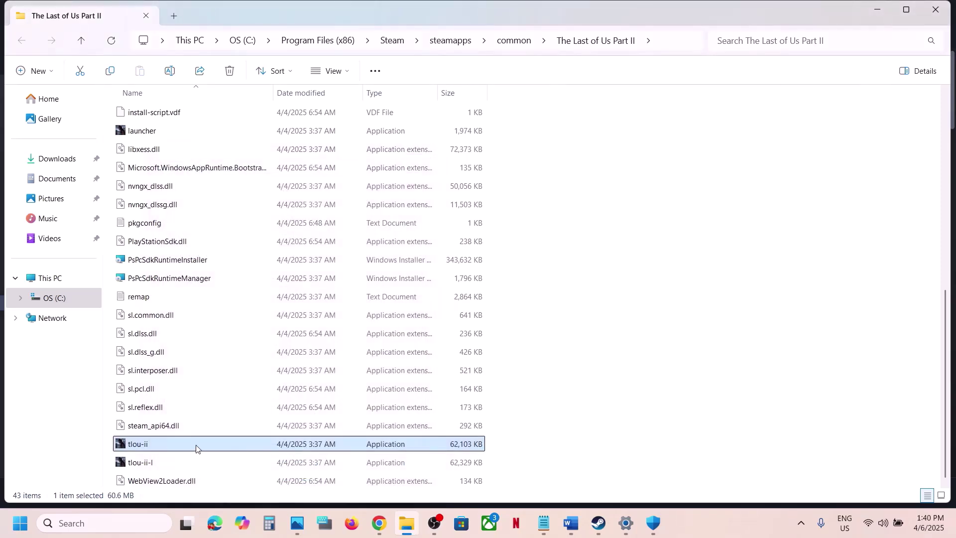
Reopen tlou-ii's compatibility properties, enable compatibility mode for Windows 8, and apply it.
right_click(196, 449)
left_click(243, 383)
left_click(301, 198)
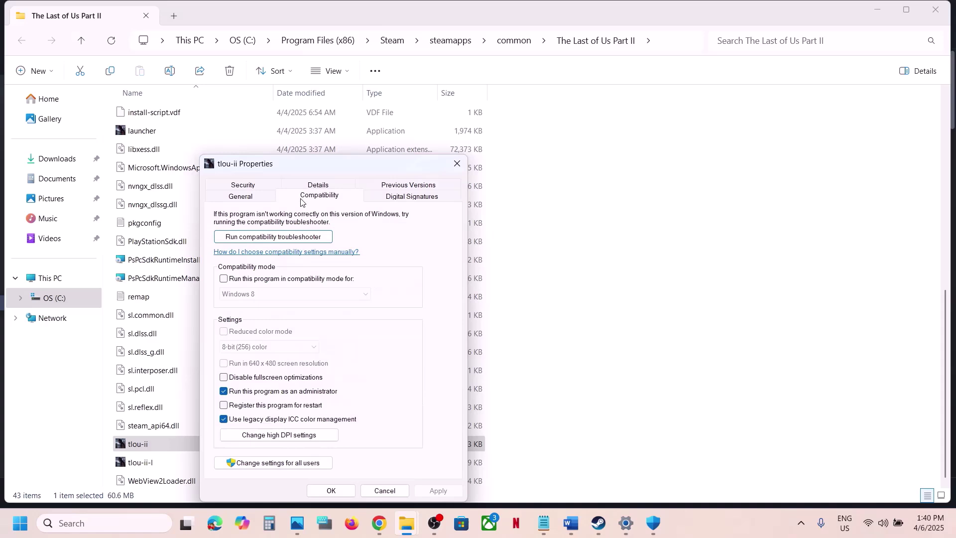
left_click(224, 279)
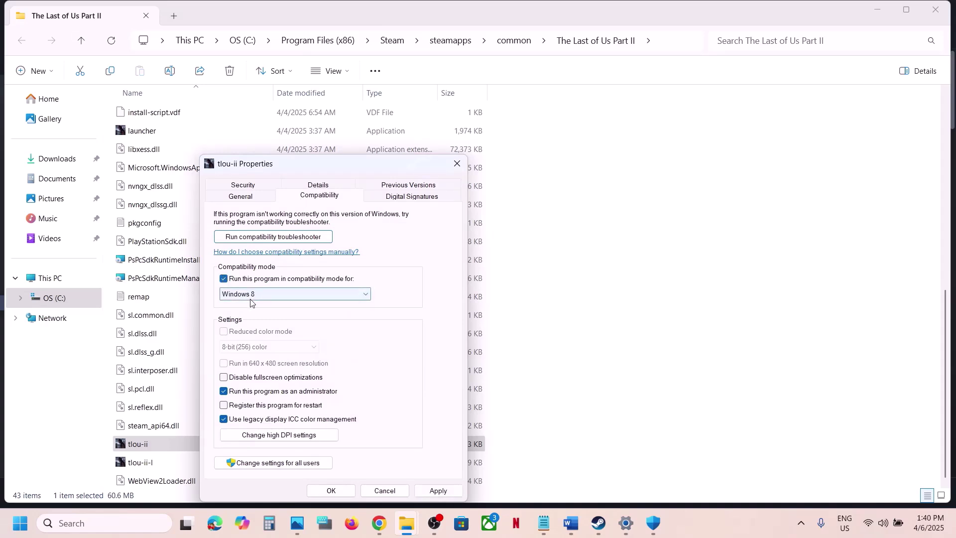
left_click(435, 491)
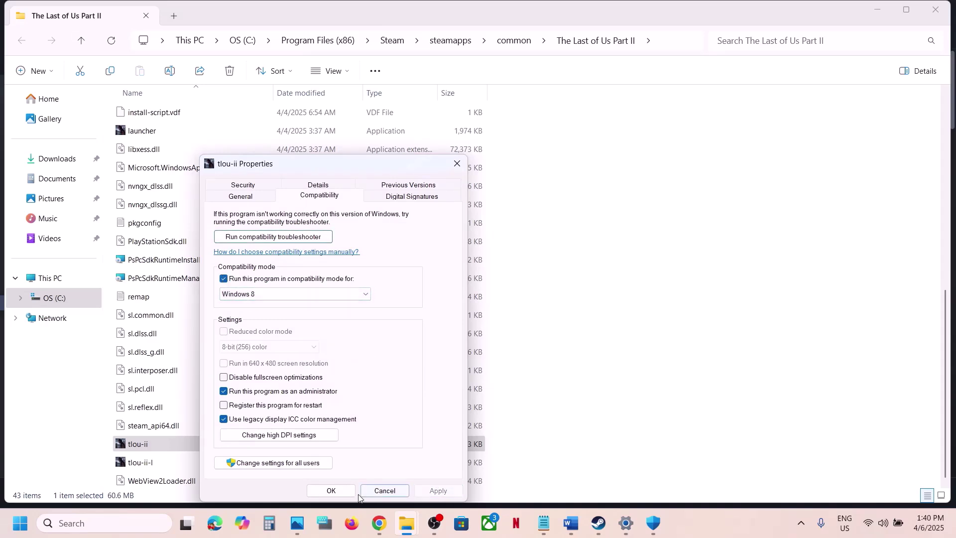
Change tlou-ii's compatibility mode to Windows 7 and apply it.
left_click(260, 295)
left_click(259, 326)
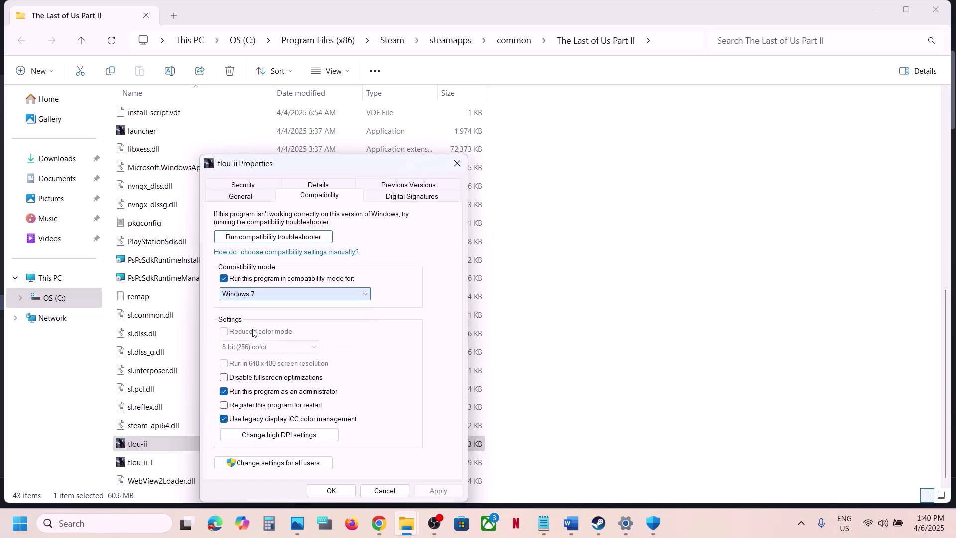
left_click(440, 490)
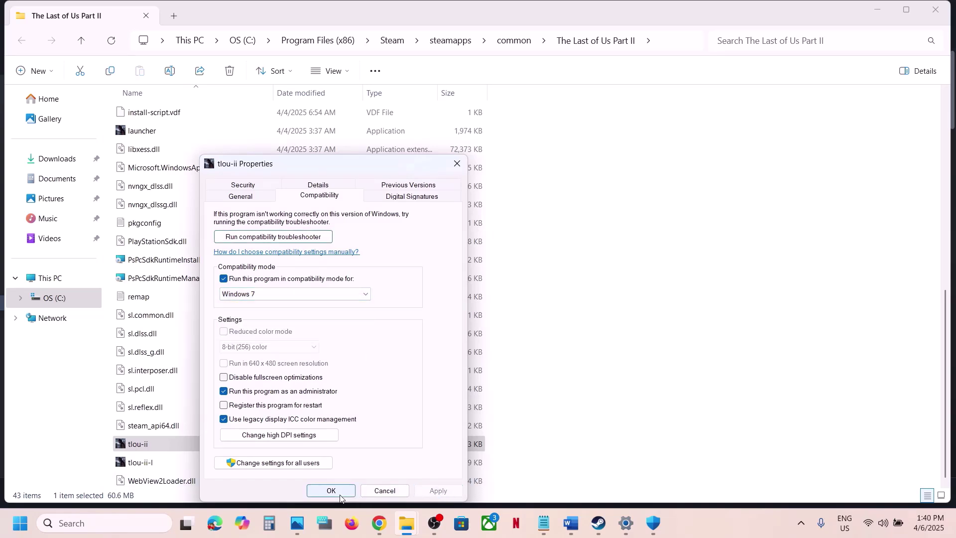
Disable fullscreen optimizations in tlou-ii's compatibility properties, apply the change, and close the dialog.
left_click(224, 377)
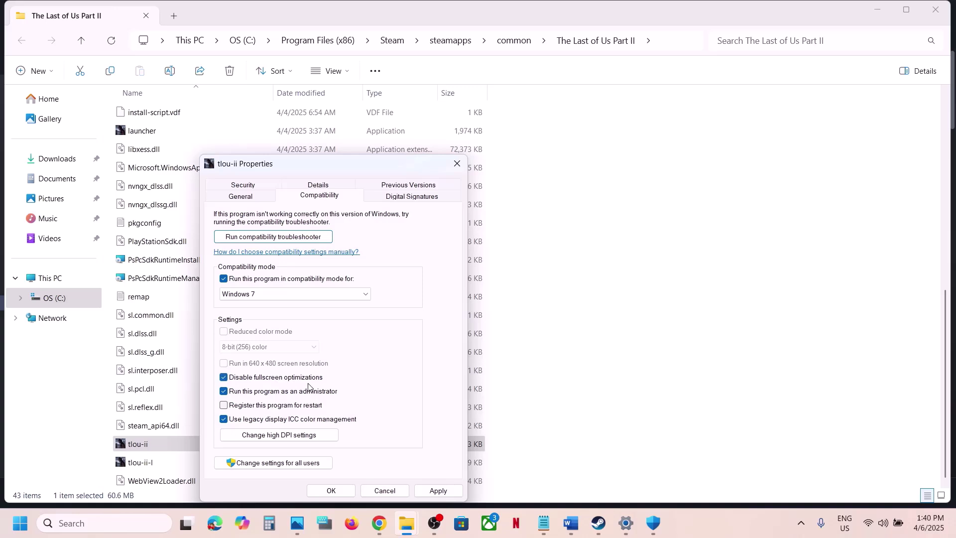
left_click(437, 491)
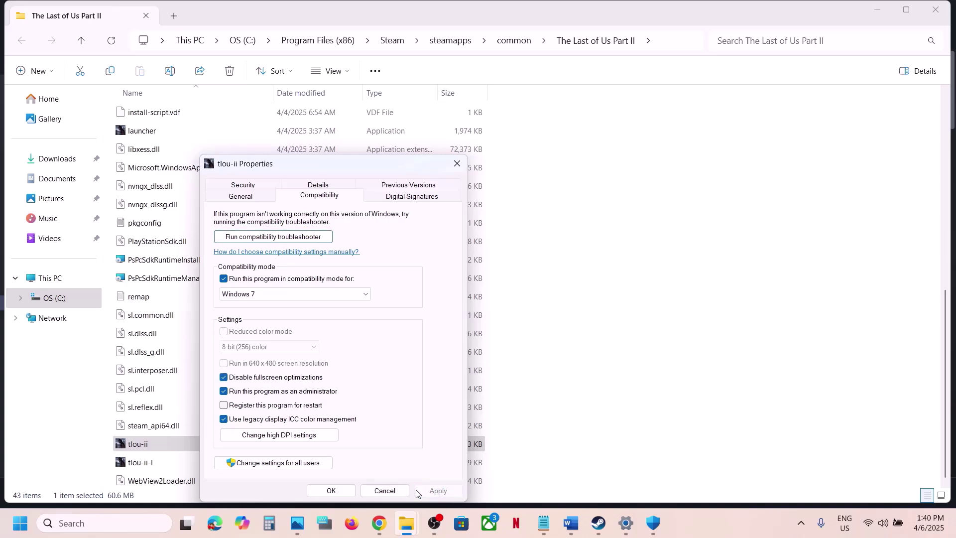
left_click(345, 493)
Reopen tlou-ii's compatibility properties, clear compatibility mode, fullscreen optimizations, administrator and legacy ICC color options, and save.
left_click(160, 467)
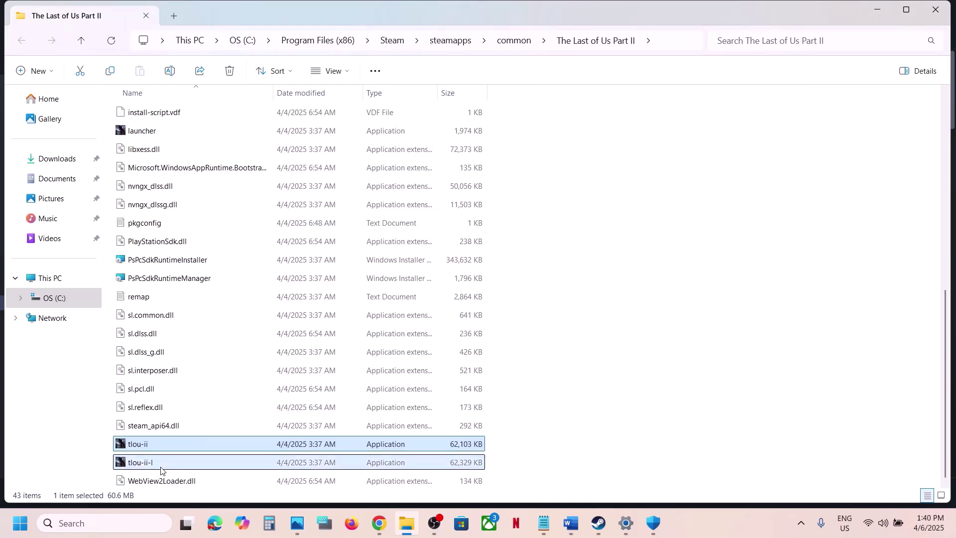
left_click(151, 448)
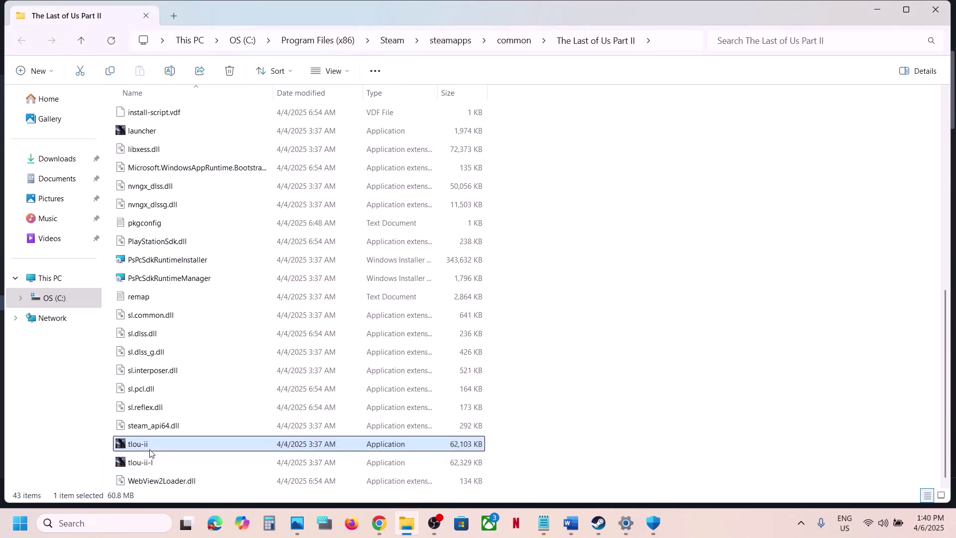
right_click(151, 448)
left_click(205, 389)
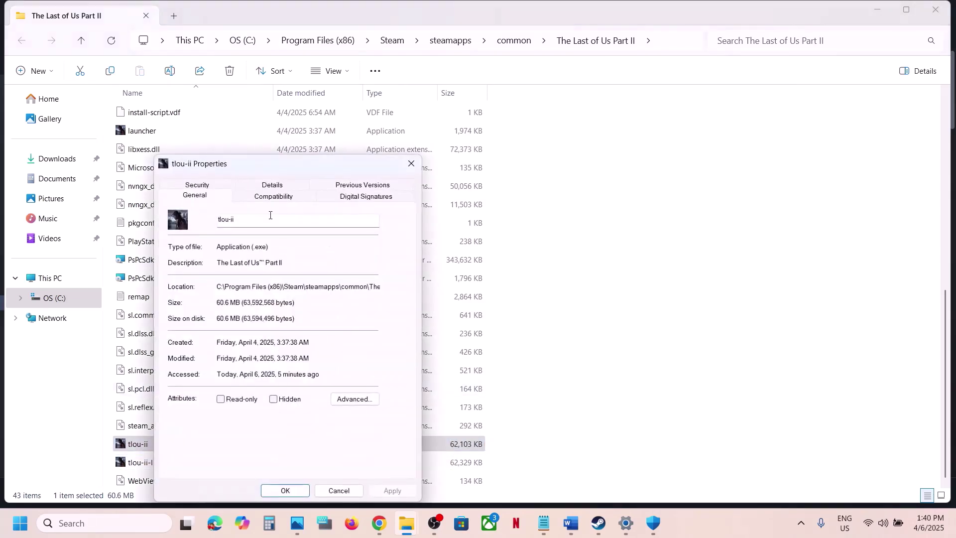
left_click(267, 199)
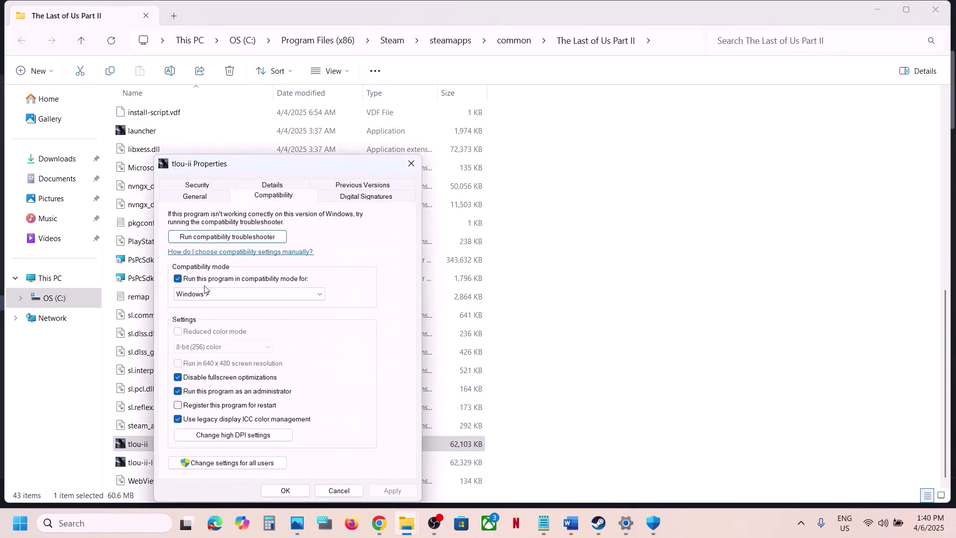
left_click(179, 280)
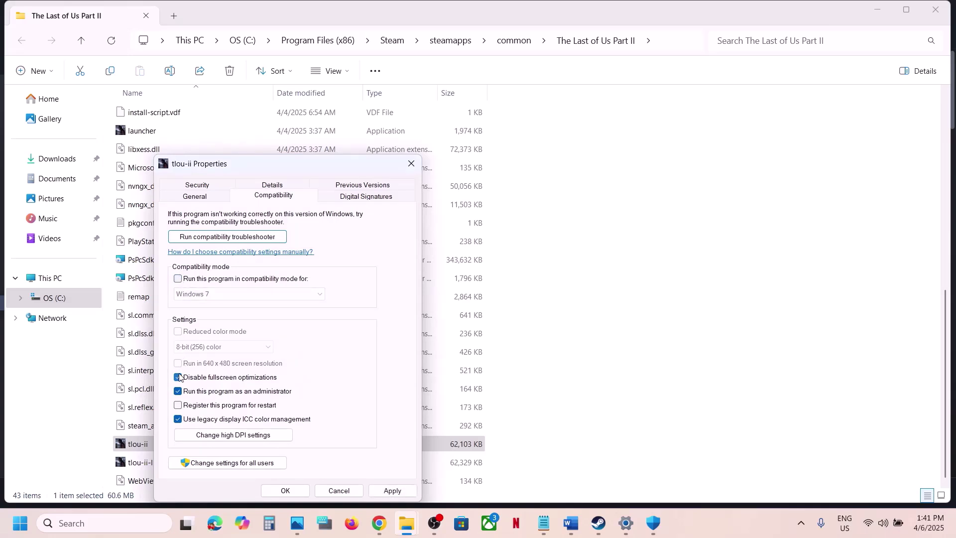
left_click(178, 420)
left_click(392, 491)
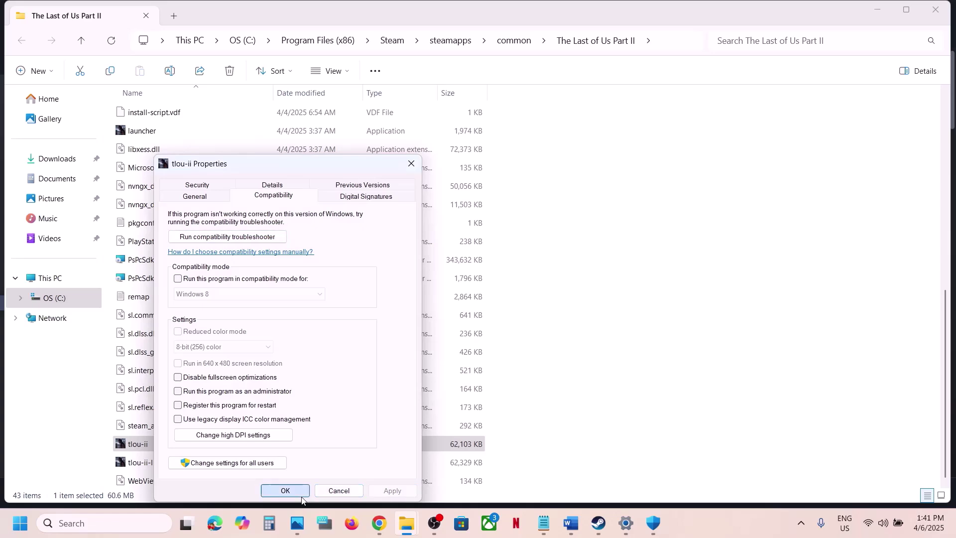
left_click(301, 496)
Check the game's validation progress in Steam, then read Step 11 in Word on clean-installing the graphics driver, including the NVIDIA and AMD links.
mouse_move(599, 523)
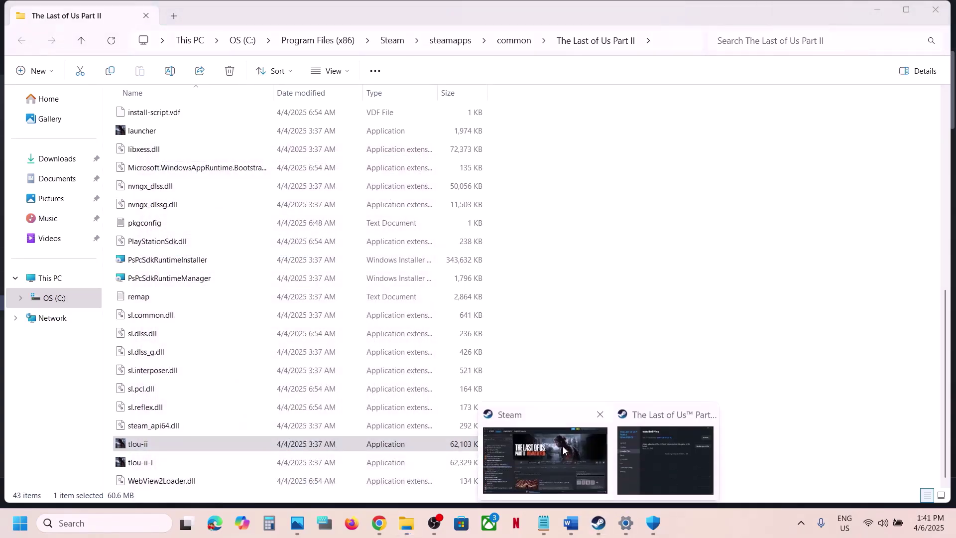
left_click(565, 450)
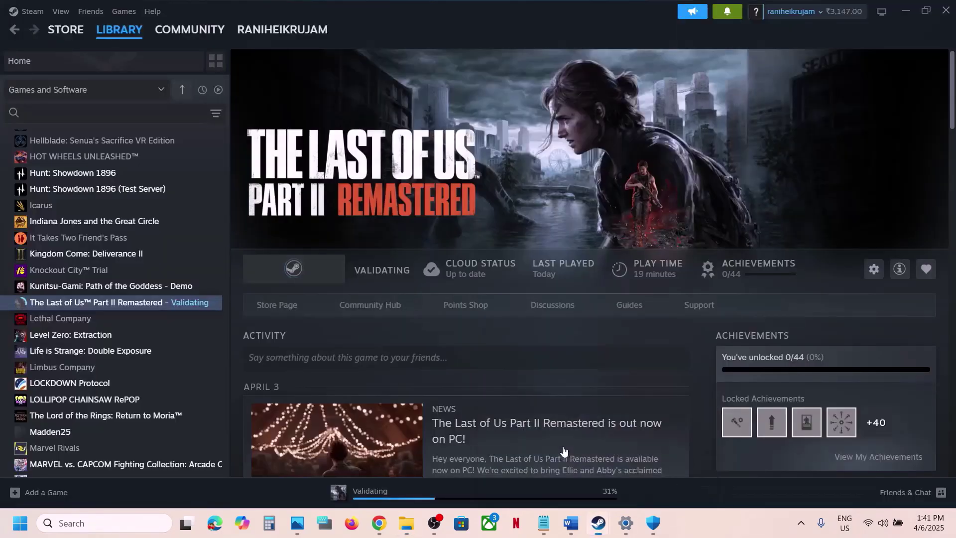
left_click(571, 523)
scroll(397, 332, "down", 3)
scroll(397, 332, "down", 2)
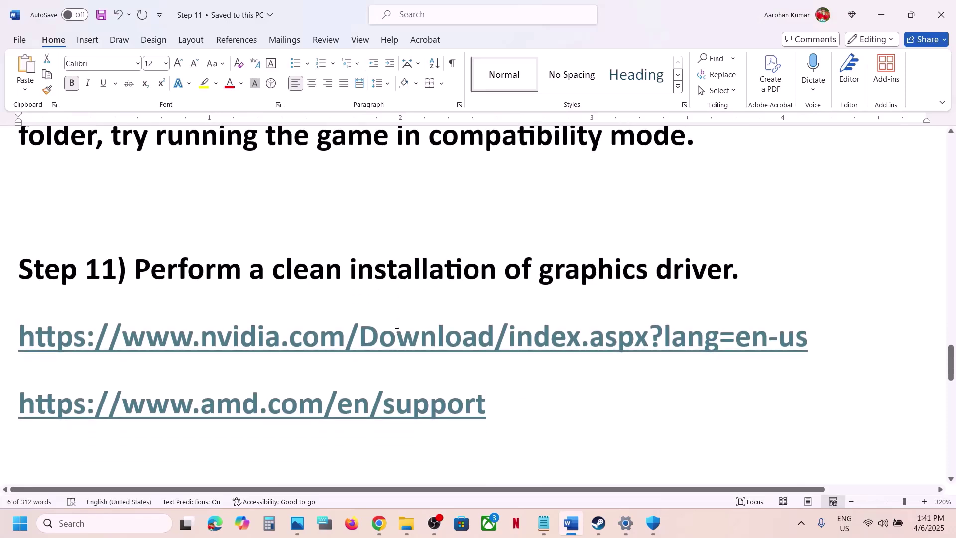
left_click_drag(166, 264, 730, 272)
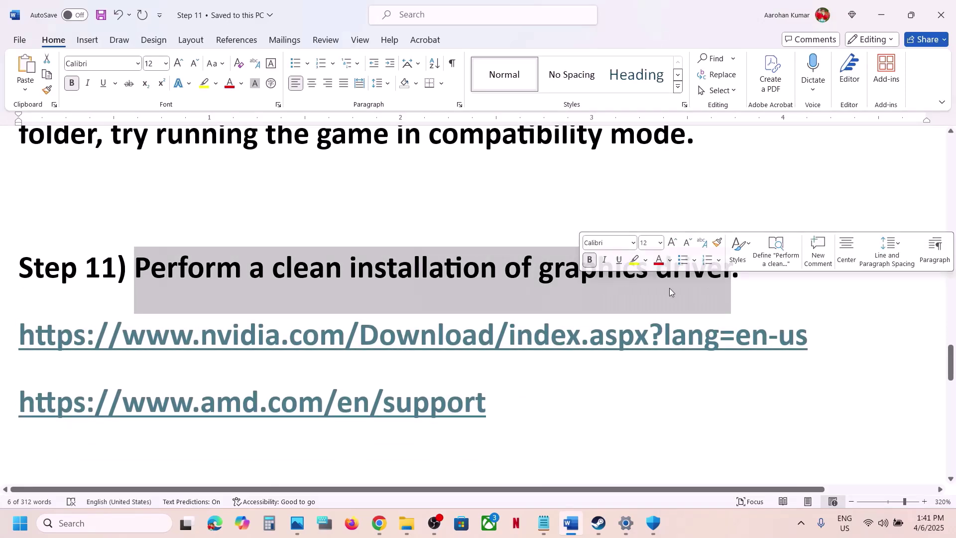
left_click_drag(144, 334, 505, 341)
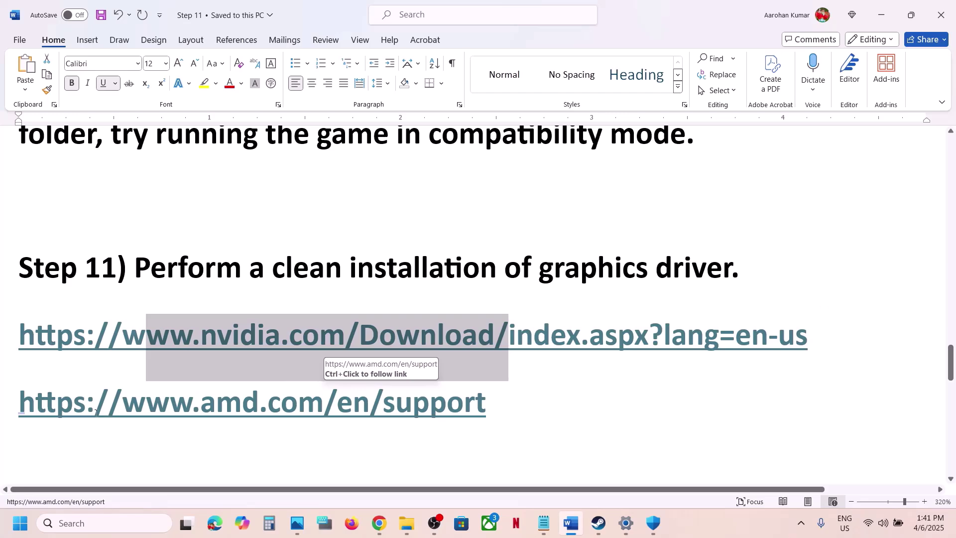
left_click_drag(95, 409, 351, 409)
left_click_drag(224, 342, 444, 342)
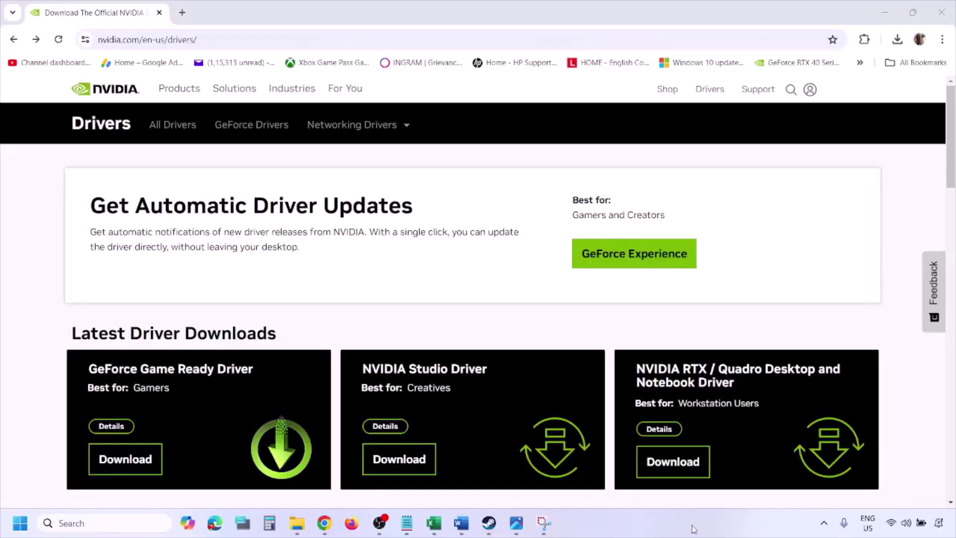
Search NVIDIA's driver page in Chrome for a GeForce RTX 3050 Laptop GPU driver with Windows 11 and English (US).
scroll(223, 305, "down", 8)
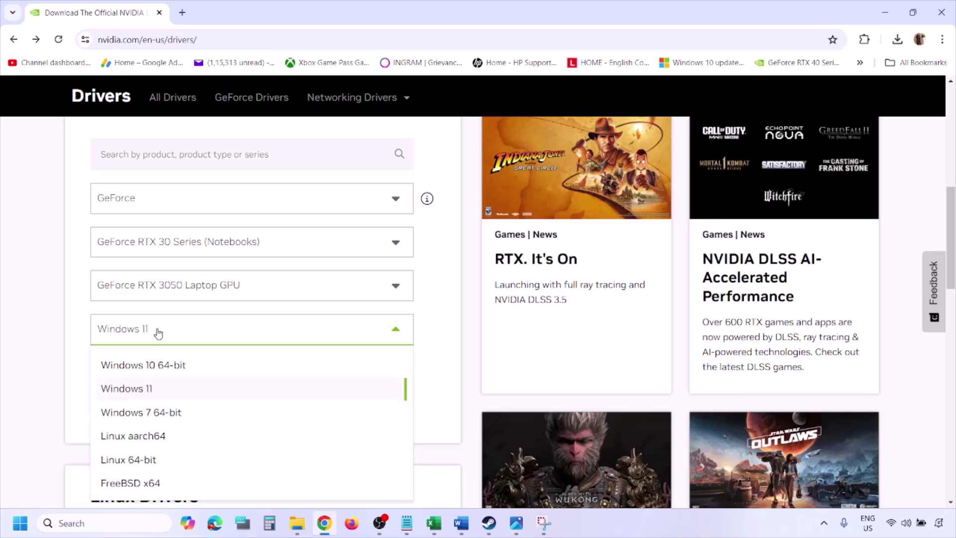
left_click(139, 390)
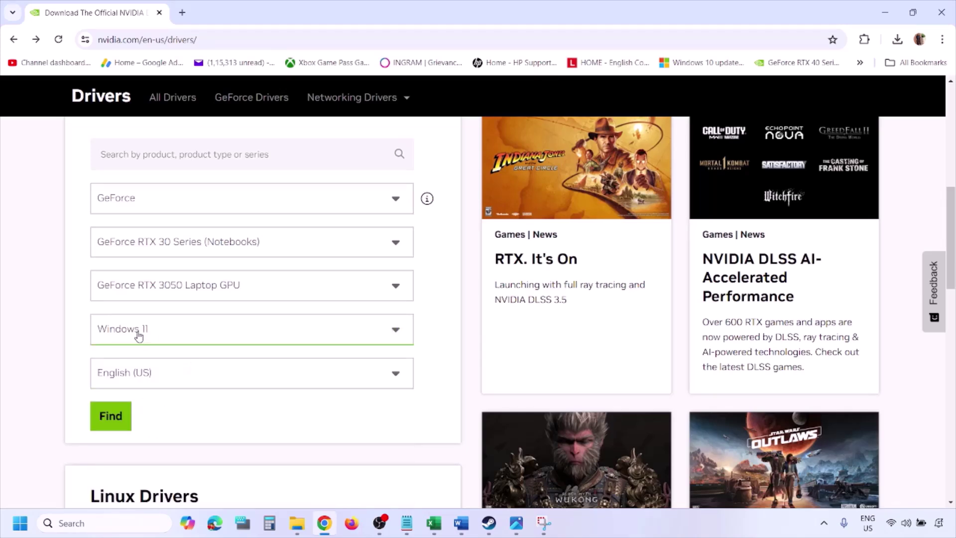
left_click(111, 416)
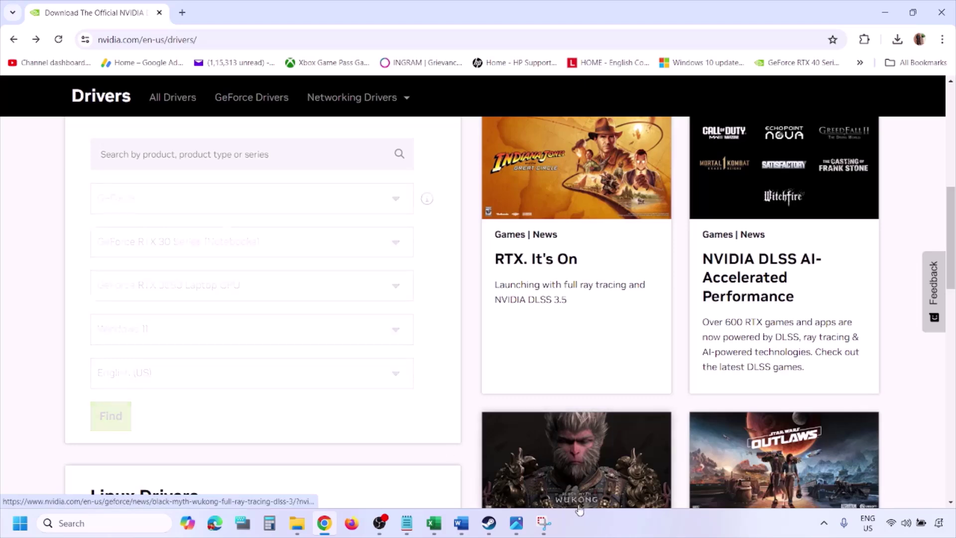
Review the driver screenshots 1.png to 5.png in Photos, from the Game Ready download to the custom clean-installation option.
left_click(517, 522)
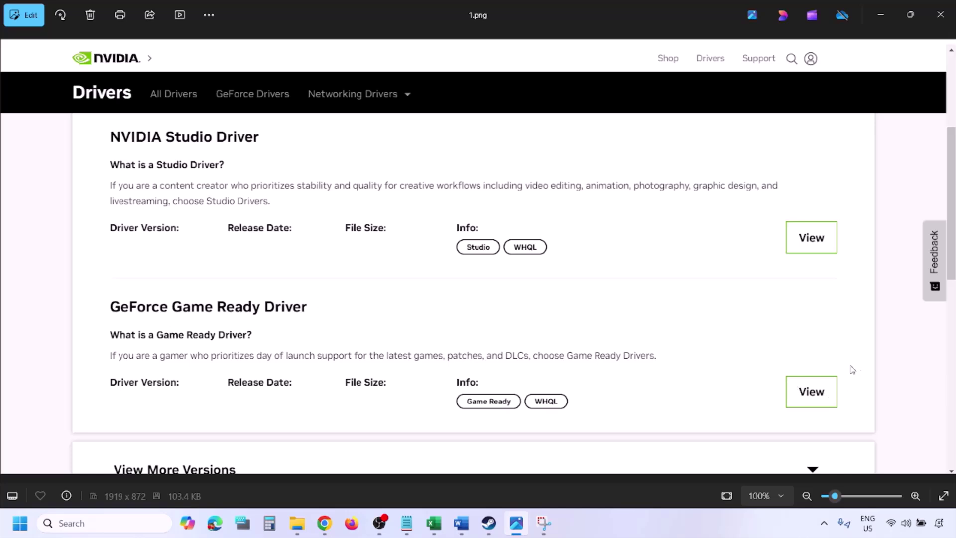
key("Right")
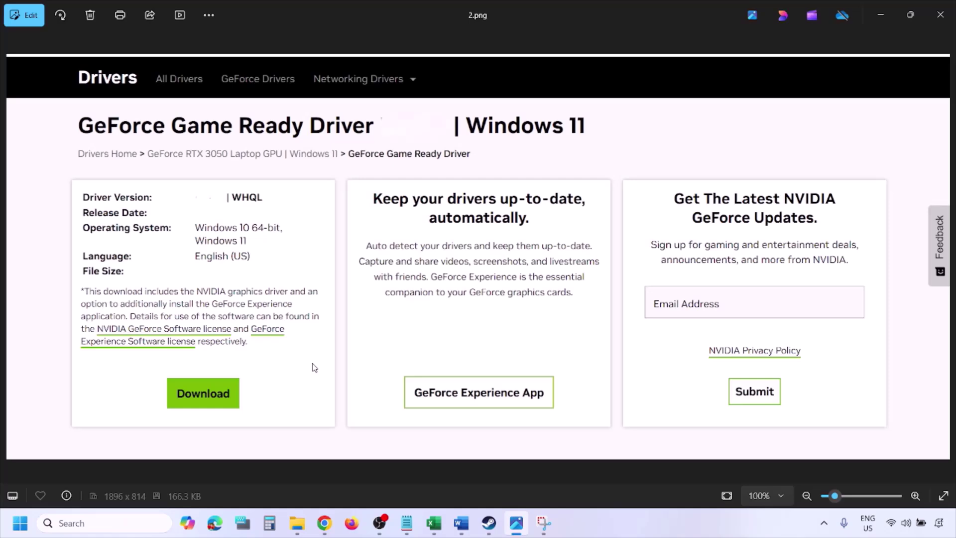
key("Right")
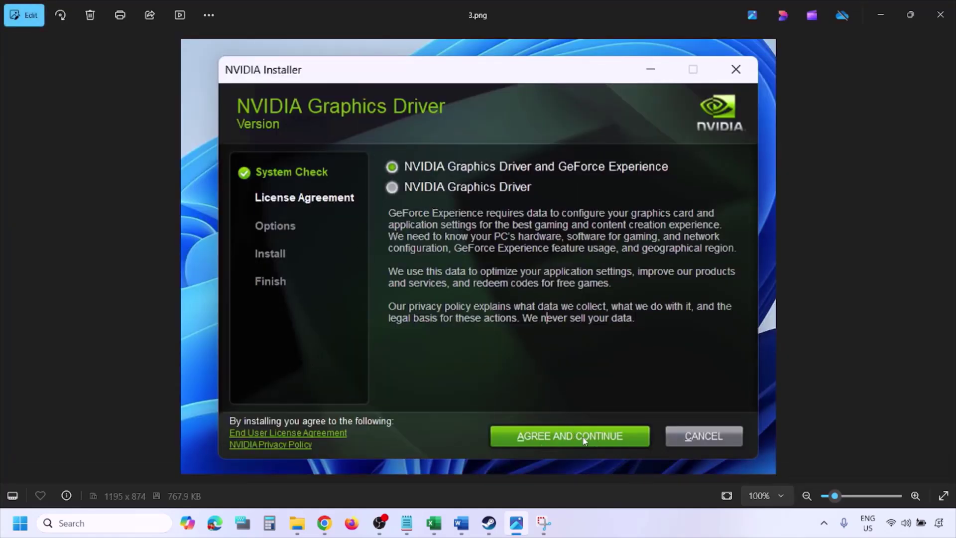
key("Right")
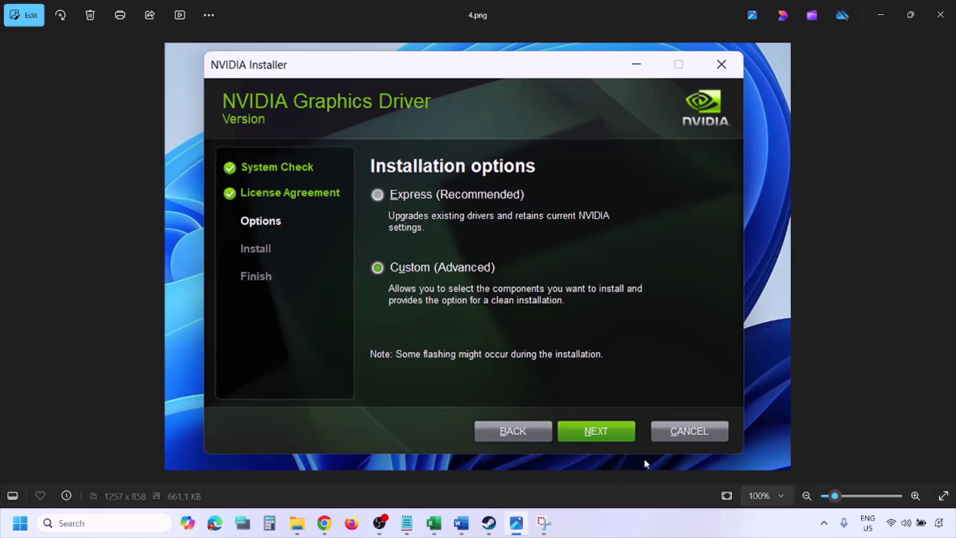
key("Right")
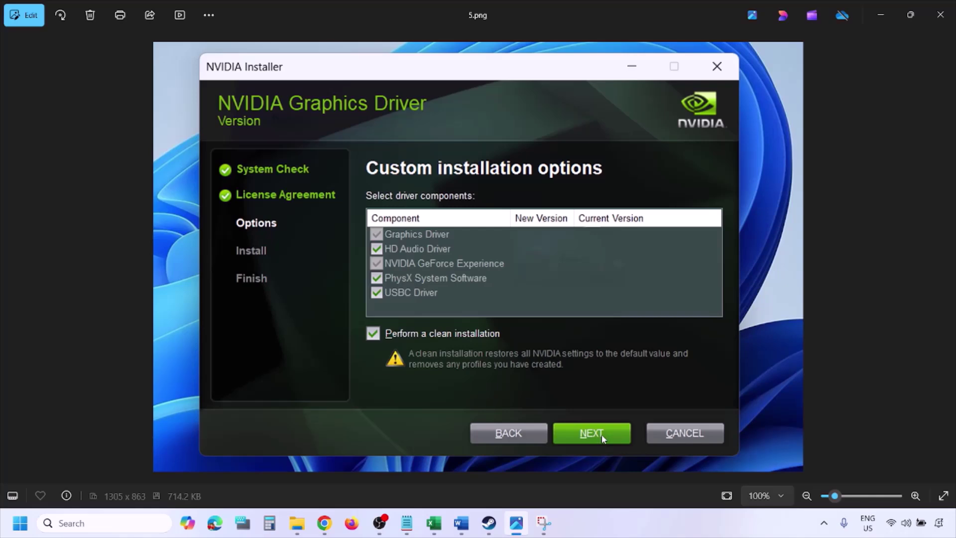
Restart the computer to complete the graphics driver installation.
left_click(20, 522)
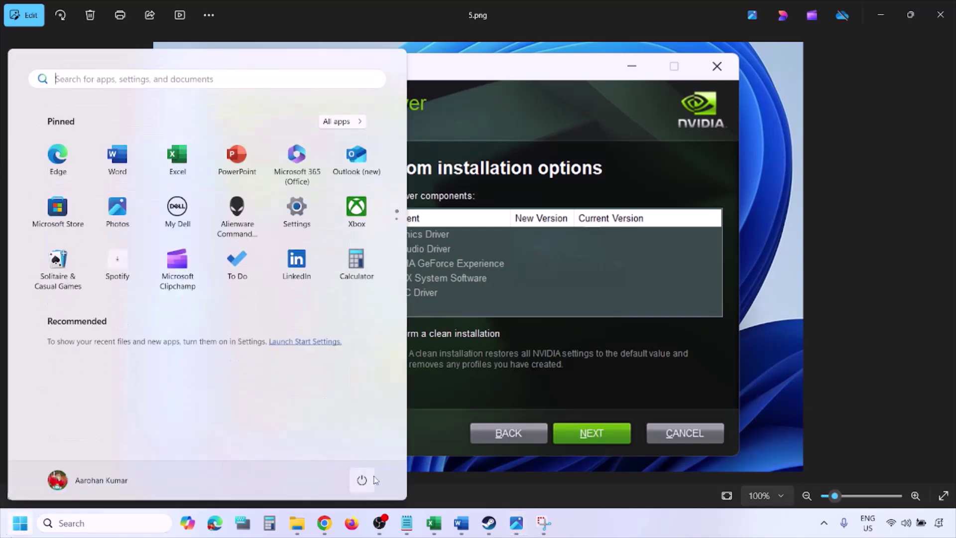
left_click(363, 480)
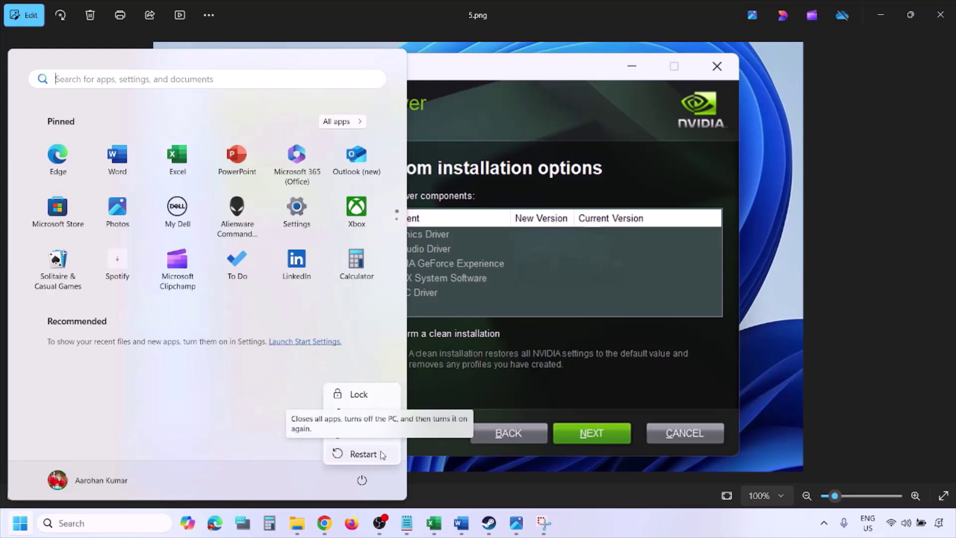
left_click(363, 454)
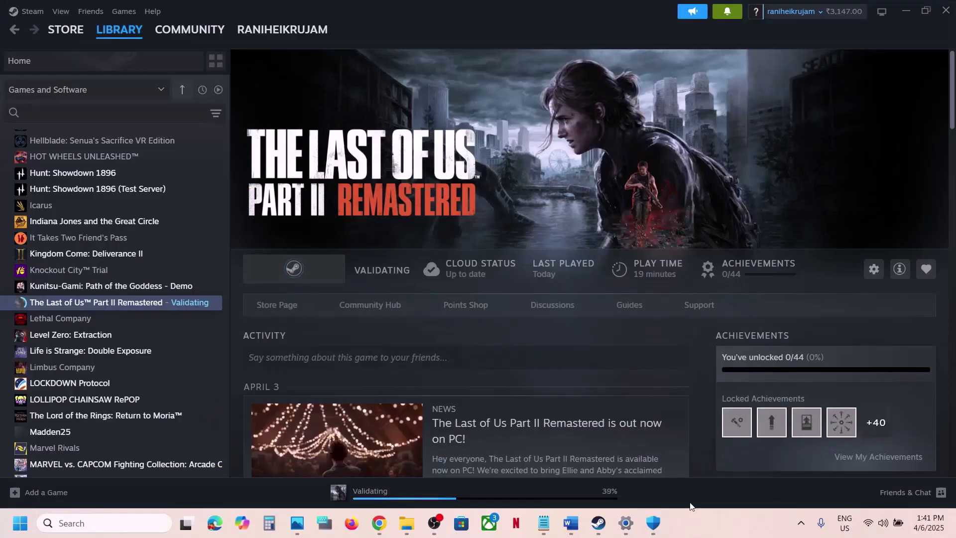
Switch to Word, review the AMD support link under Step 11, and read Step 12 about running the game on the dedicated graphics card.
left_click(571, 523)
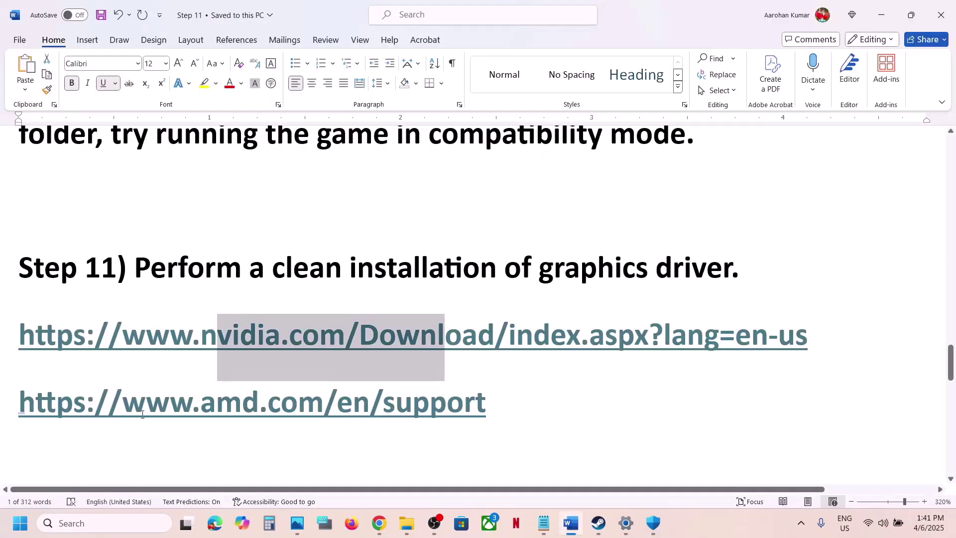
left_click_drag(143, 413, 479, 395)
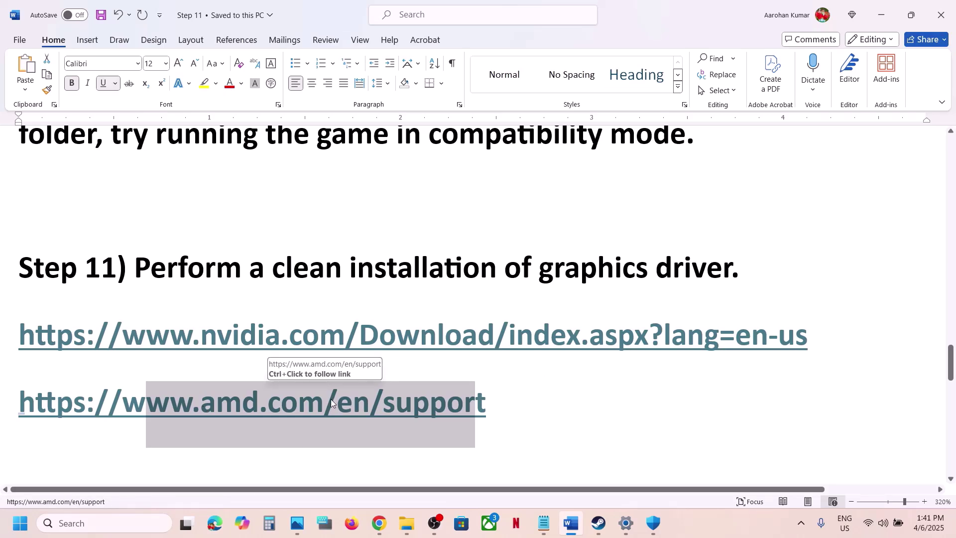
scroll(360, 373, "down", 1)
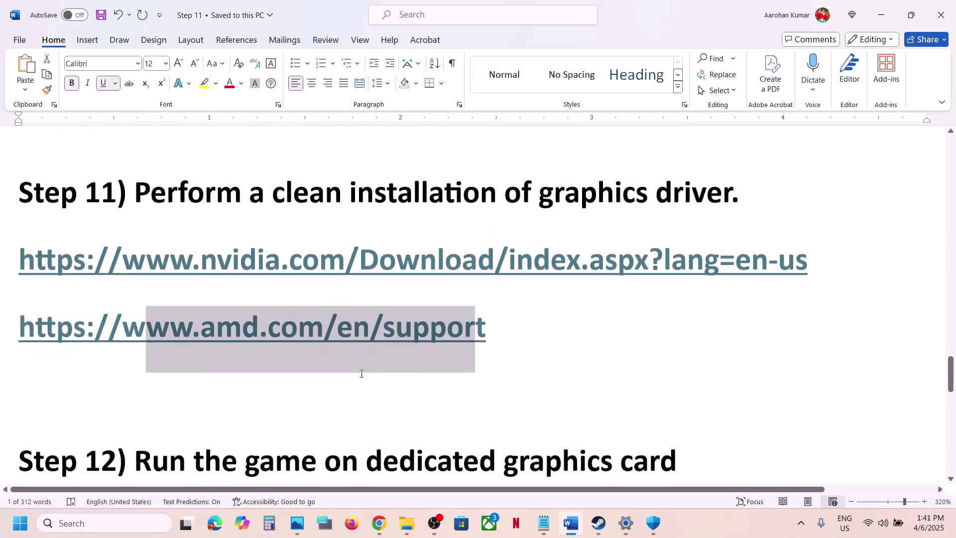
scroll(361, 372, "down", 2)
scroll(384, 335, "up", 2)
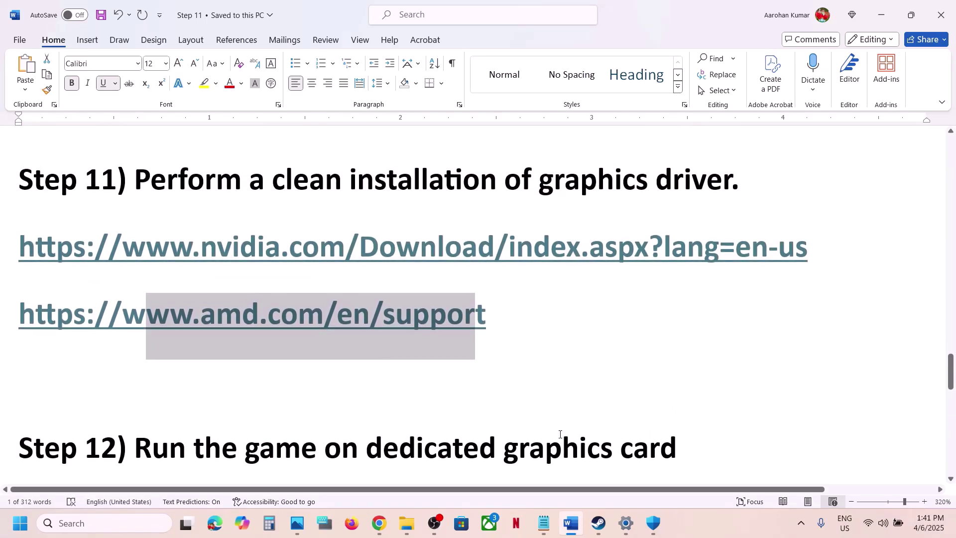
double_click(558, 436)
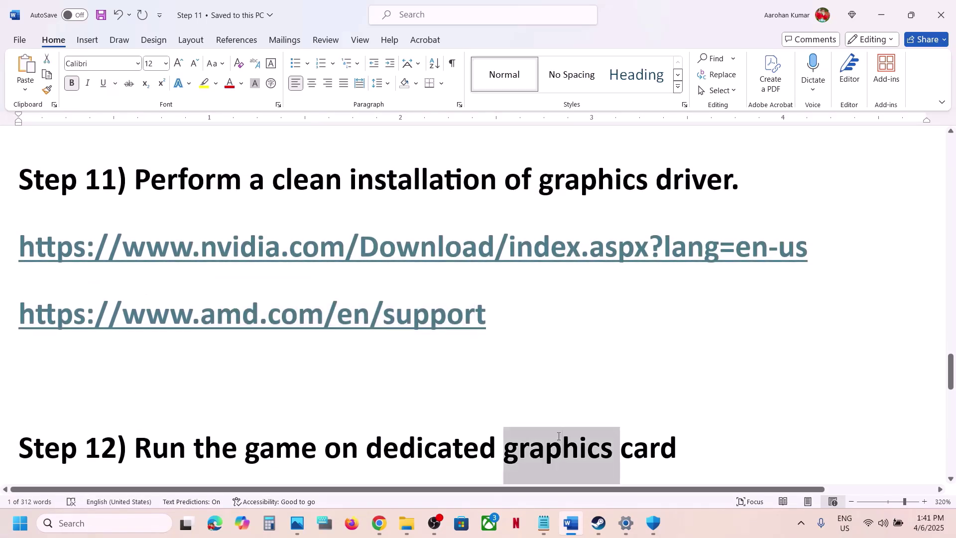
Open the Windows graphics settings and add tlou-ii from The Last of Us Part II folder as a desktop app.
left_click(125, 527)
type("graphics")
left_click(118, 145)
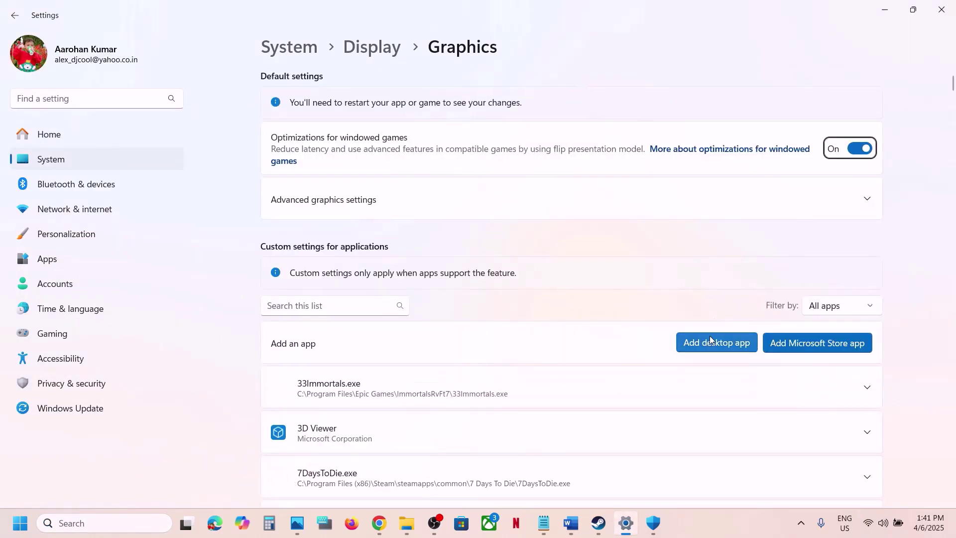
left_click(710, 335)
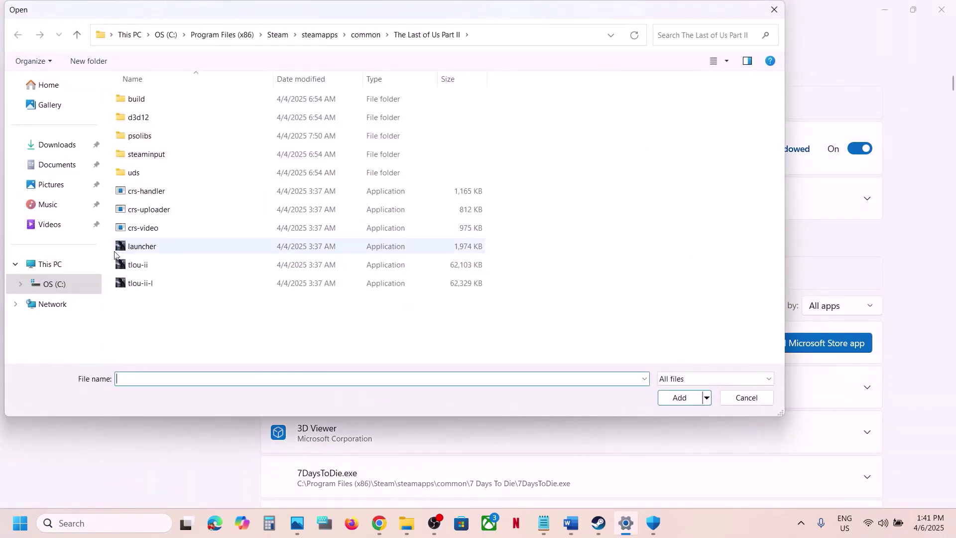
left_click(133, 269)
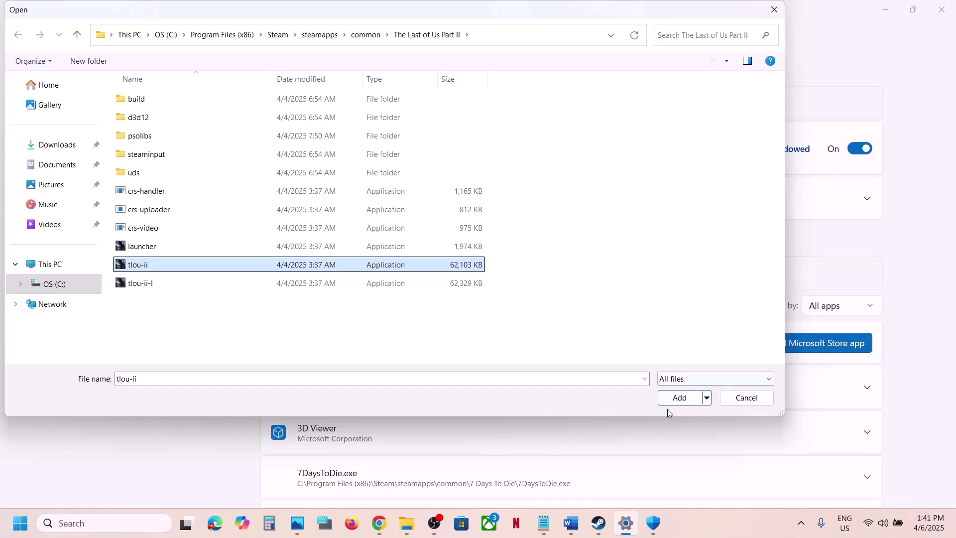
left_click(680, 398)
Set the GPU preference of The Last of Us Part II entry for tlou-ii-l.exe to High Performance (NVIDIA GeForce RTX 3050 Laptop GPU).
scroll(416, 426, "down", 10)
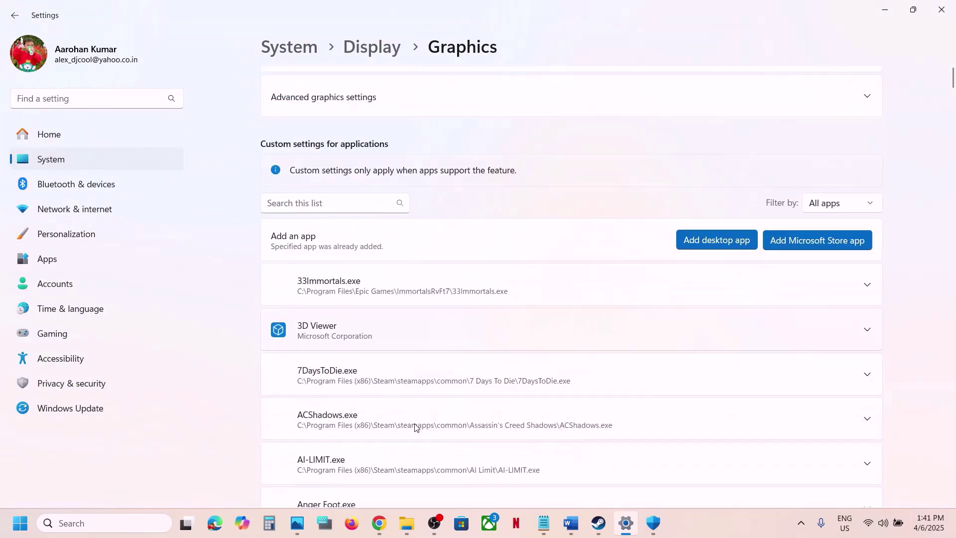
scroll(415, 427, "down", 20)
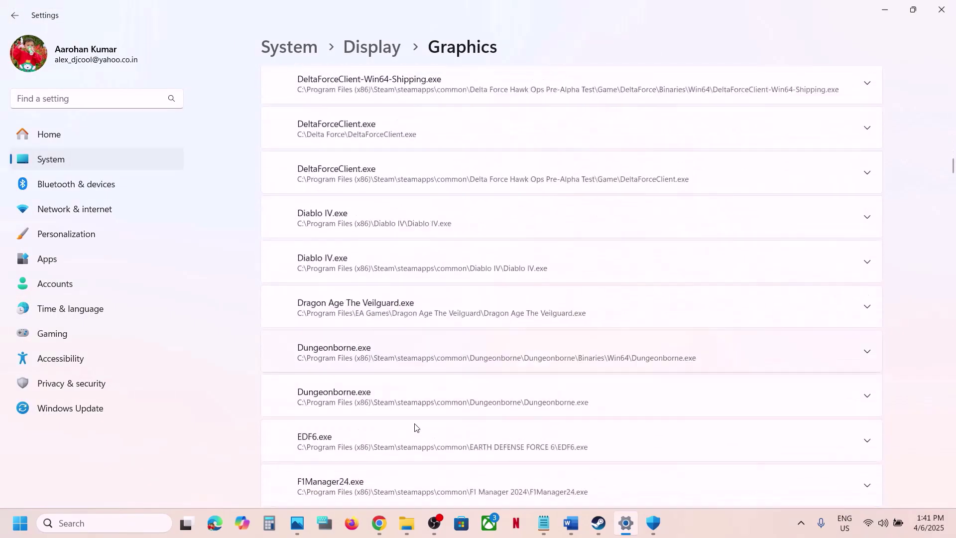
scroll(416, 427, "down", 20)
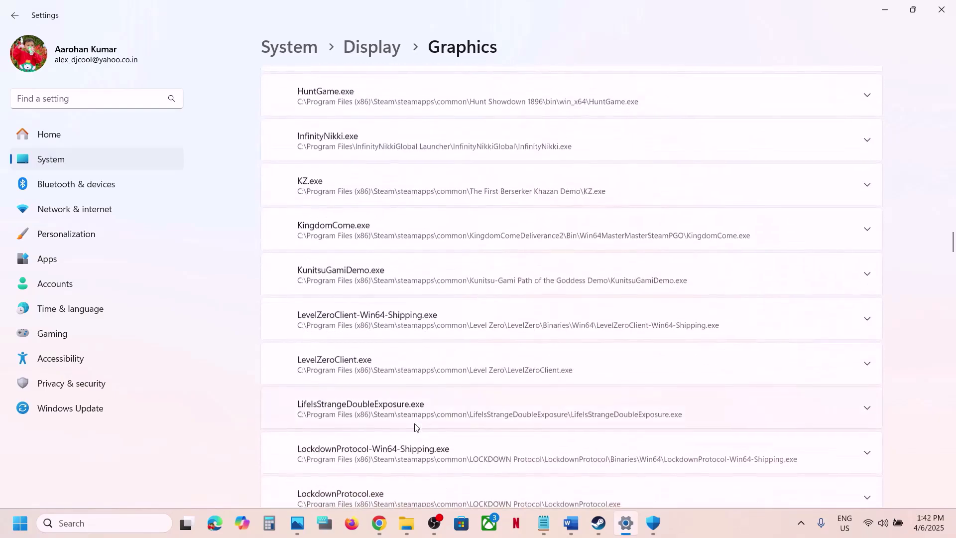
scroll(415, 428, "down", 20)
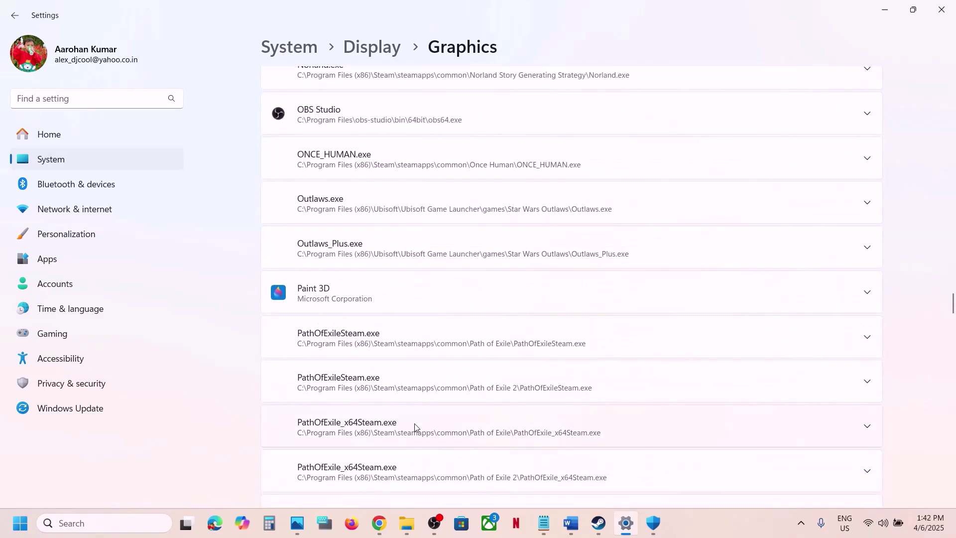
scroll(416, 427, "down", 20)
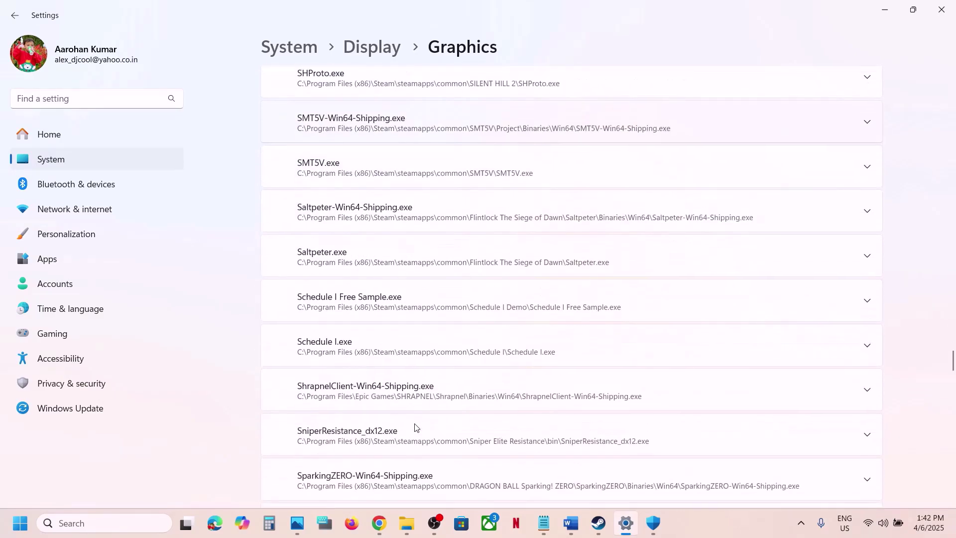
scroll(417, 427, "down", 15)
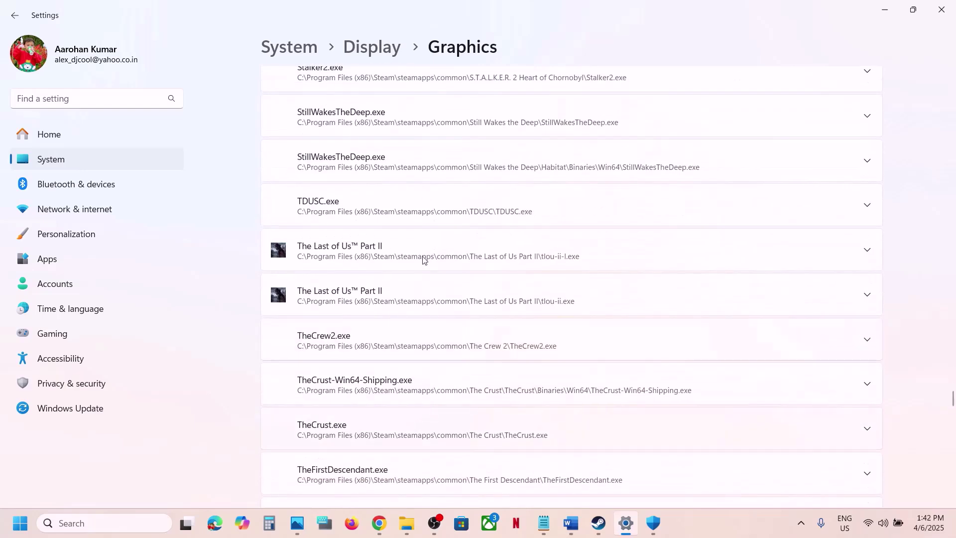
left_click(411, 254)
scroll(411, 254, "up", 2)
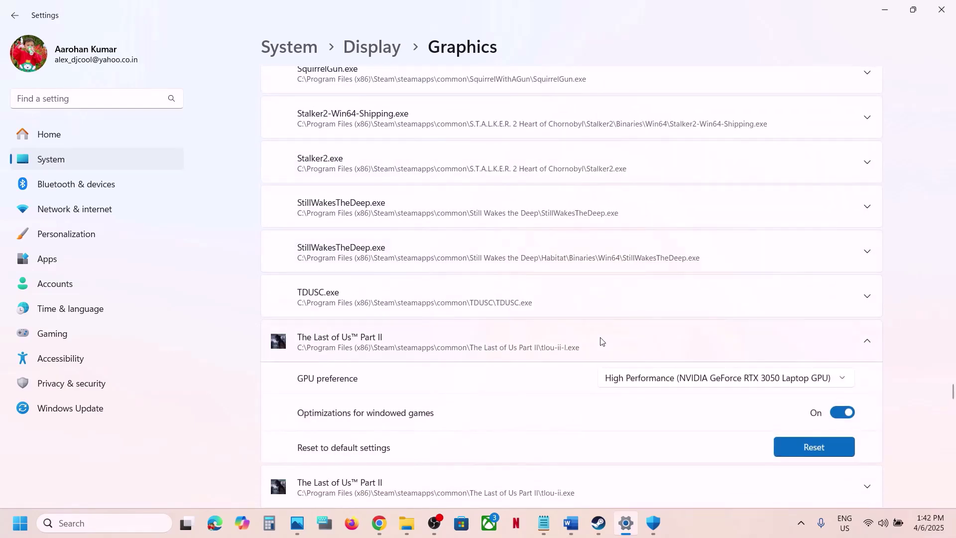
scroll(628, 305, "down", 2)
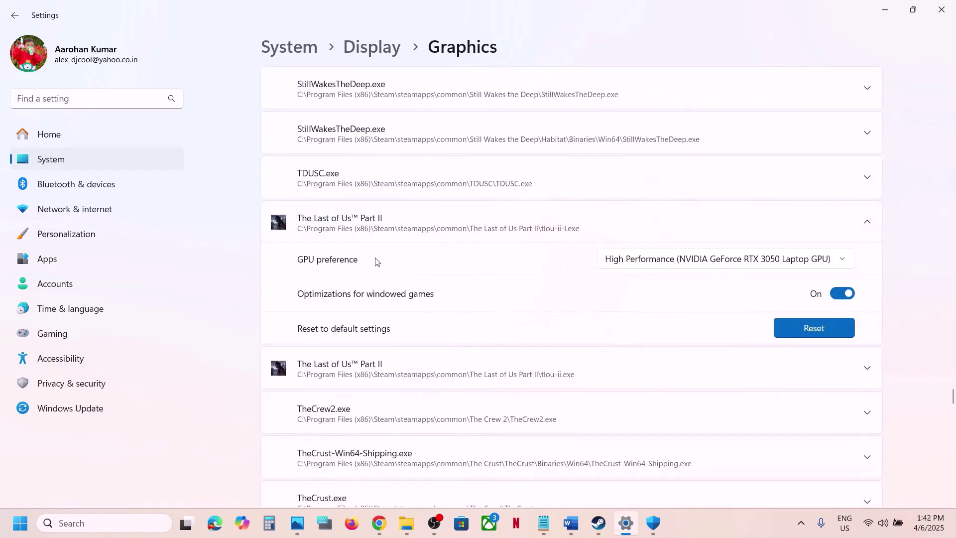
left_click(717, 256)
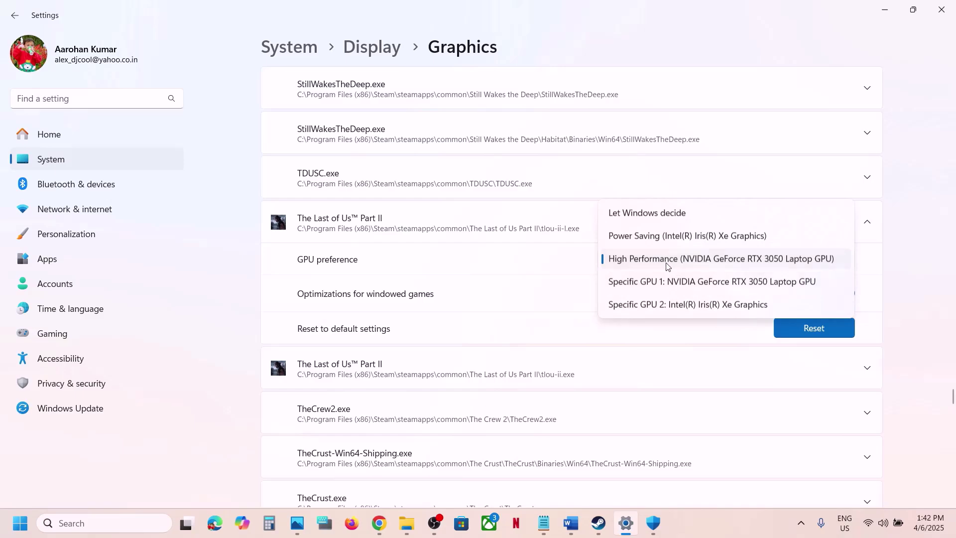
left_click(711, 262)
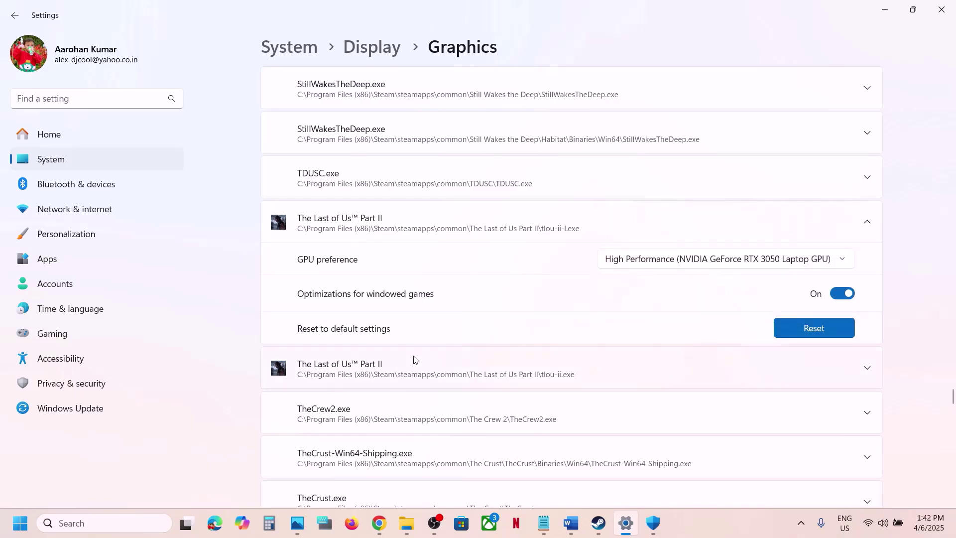
Add tlou-ii-l from The Last of Us Part II folder as a desktop app in the custom graphics settings.
scroll(413, 359, "up", 2)
scroll(414, 360, "up", 20)
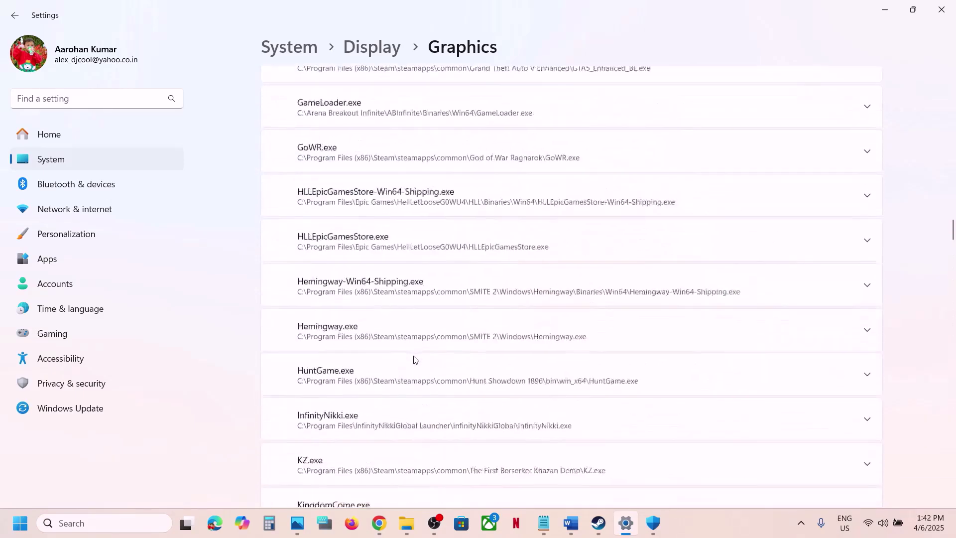
scroll(538, 405, "down", 1)
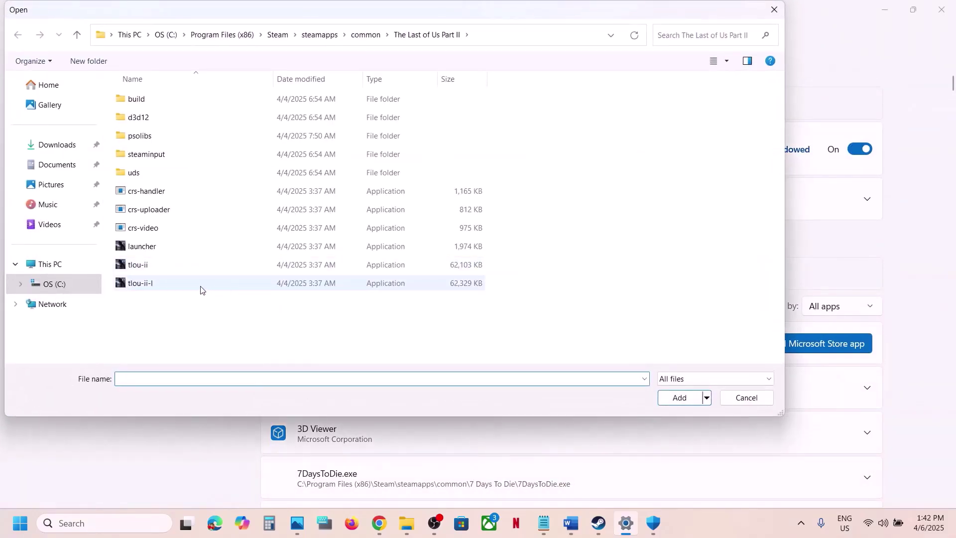
left_click(202, 289)
left_click(680, 398)
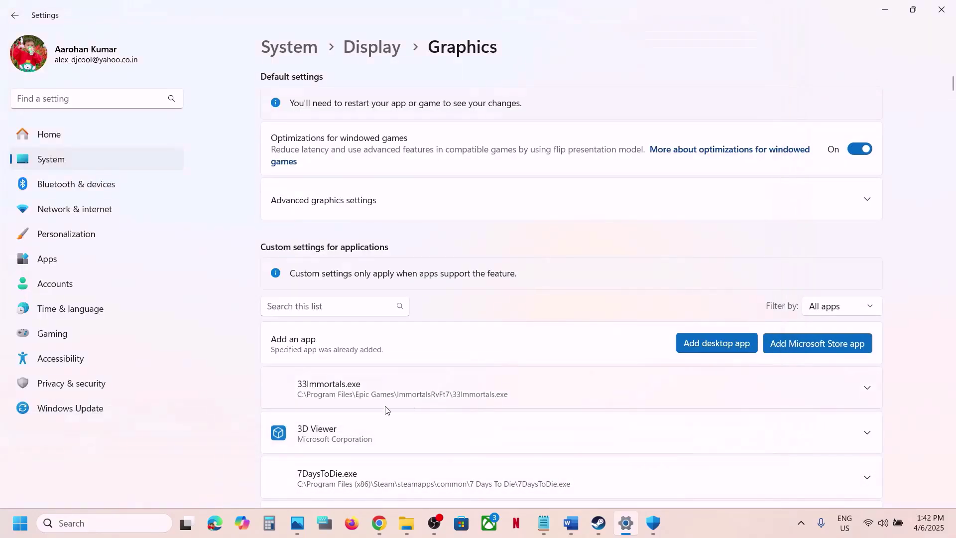
Set the tlou-ii.exe entry's GPU preference to High Performance (NVIDIA GeForce RTX 3050 Laptop GPU) and close Settings.
scroll(386, 408, "down", 20)
scroll(386, 409, "down", 20)
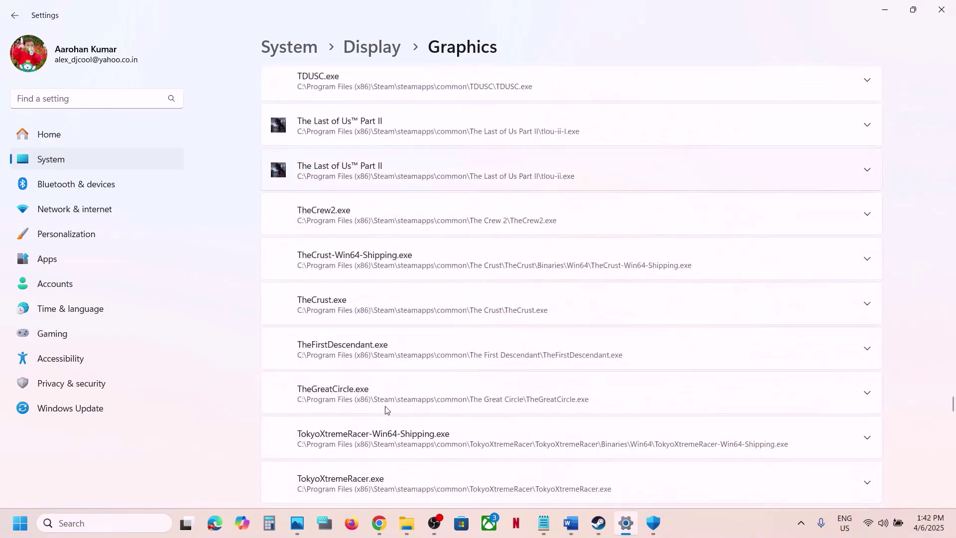
left_click(316, 175)
left_click(760, 300)
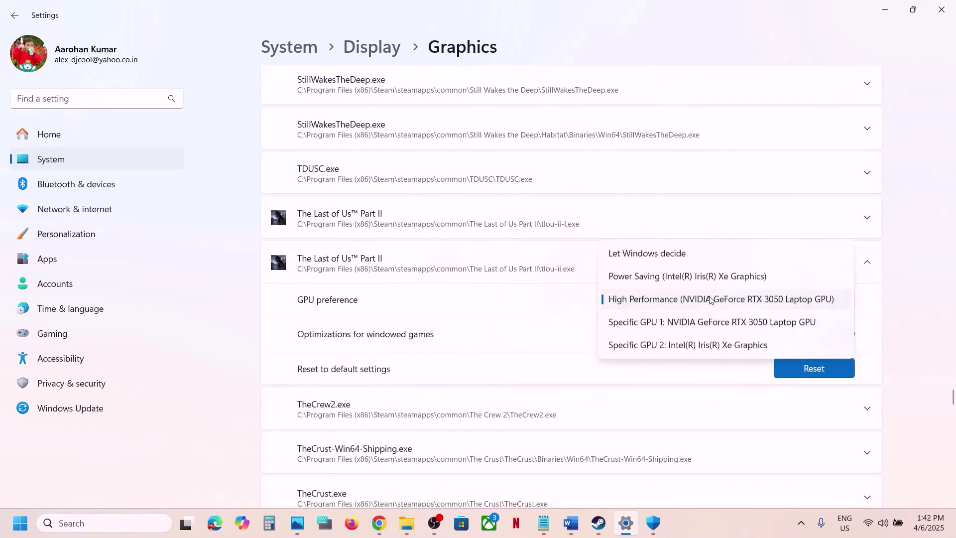
left_click(942, 10)
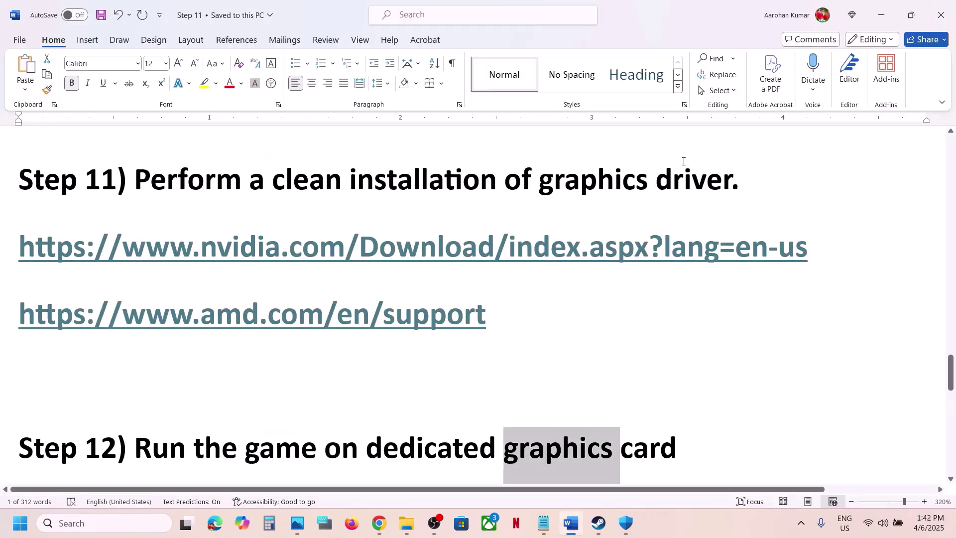
Read Step 13 in the Word document about unplugging external devices and closing Razer Synapse, MSI Dragon Center and third-party services.
left_click(598, 523)
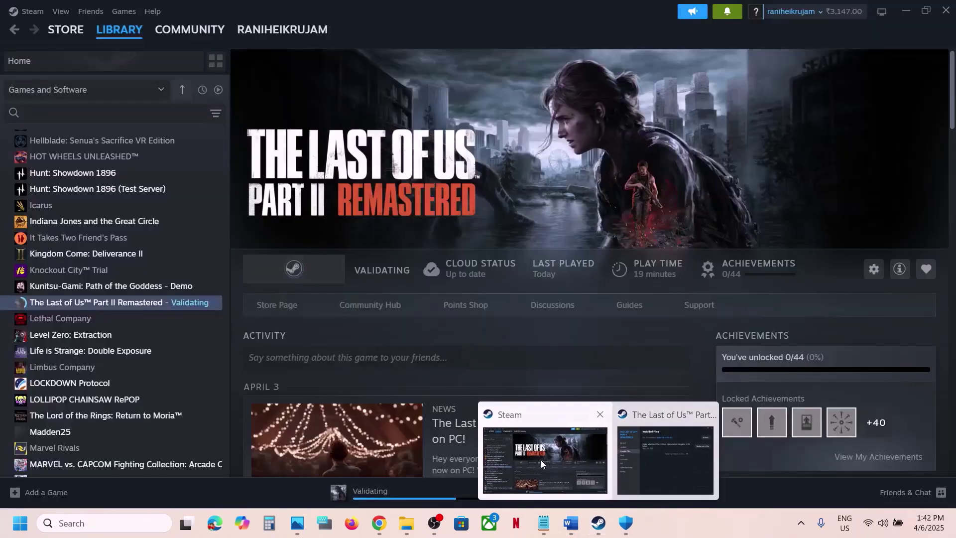
scroll(547, 450, "down", 8)
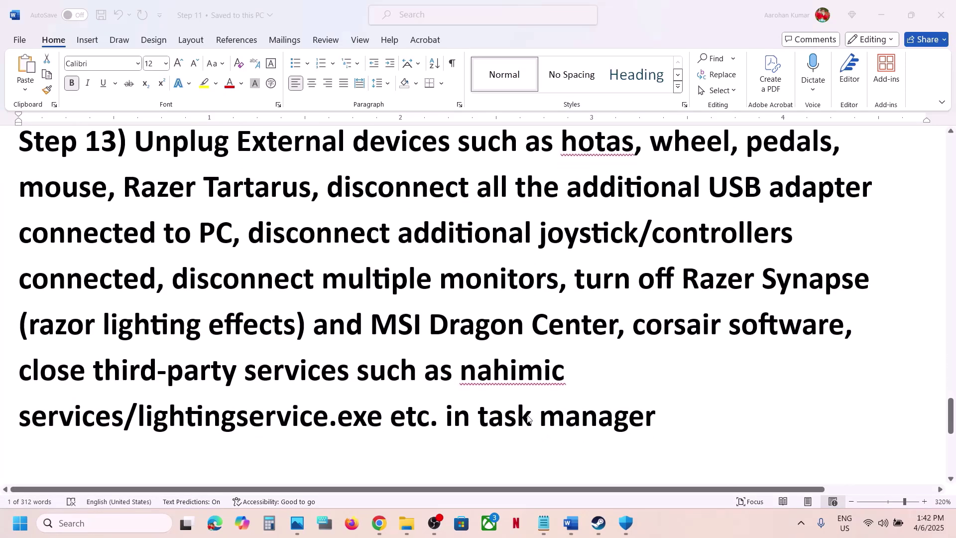
scroll(239, 238, "down", 1)
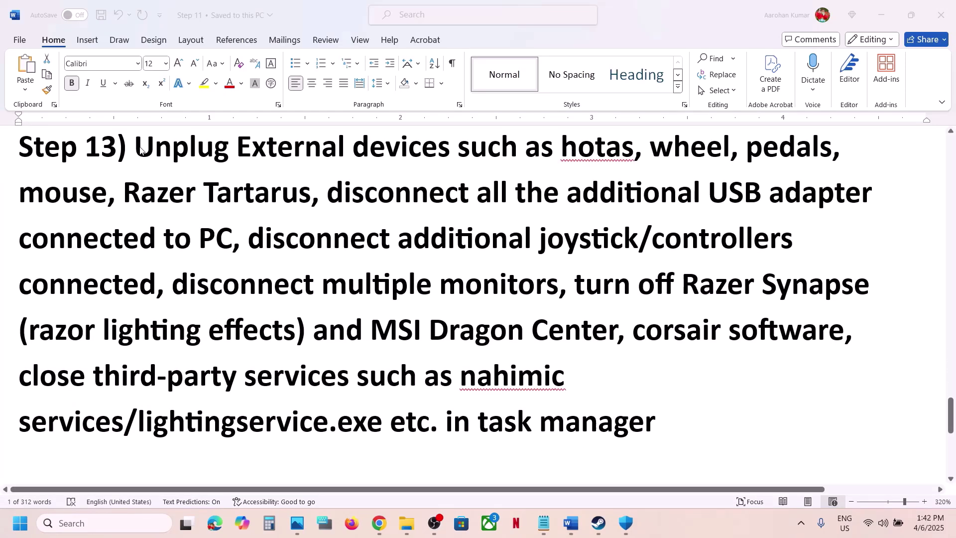
left_click(140, 149)
left_click_drag(142, 148, 450, 239)
left_click_drag(306, 244, 628, 421)
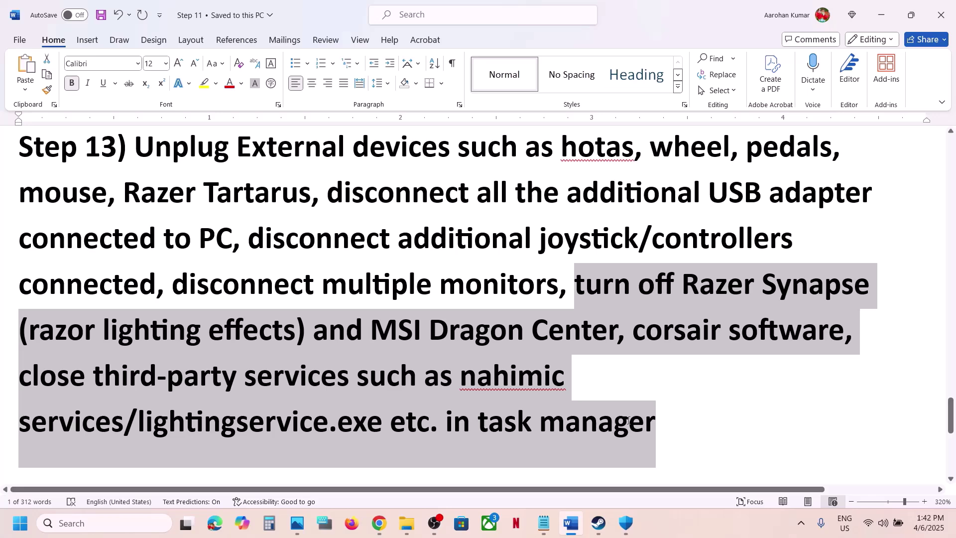
left_click_drag(628, 420, 628, 421)
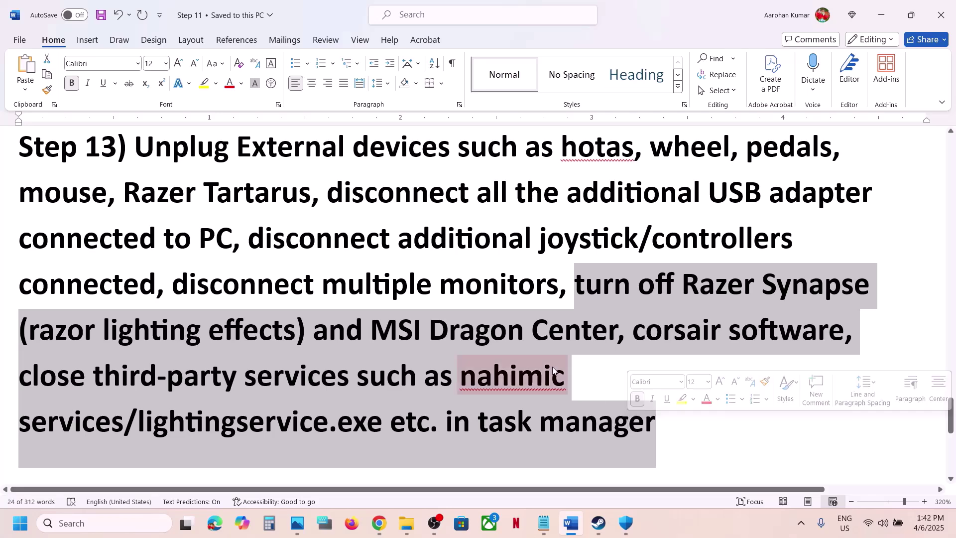
Read Step 14 about updating the BIOS and check the laptop's battery charge in the quick settings.
scroll(530, 352, "down", 5)
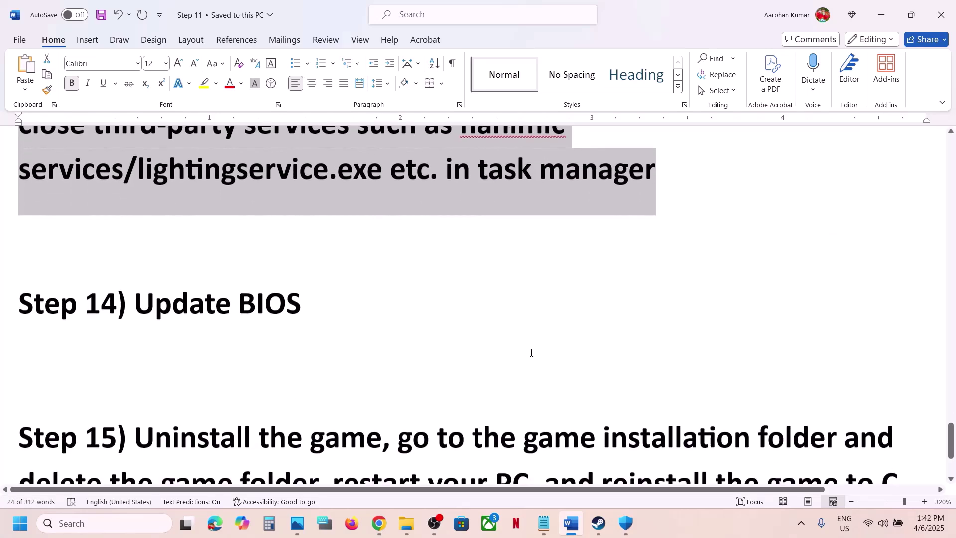
scroll(531, 352, "up", 1)
left_click_drag(156, 335, 320, 331)
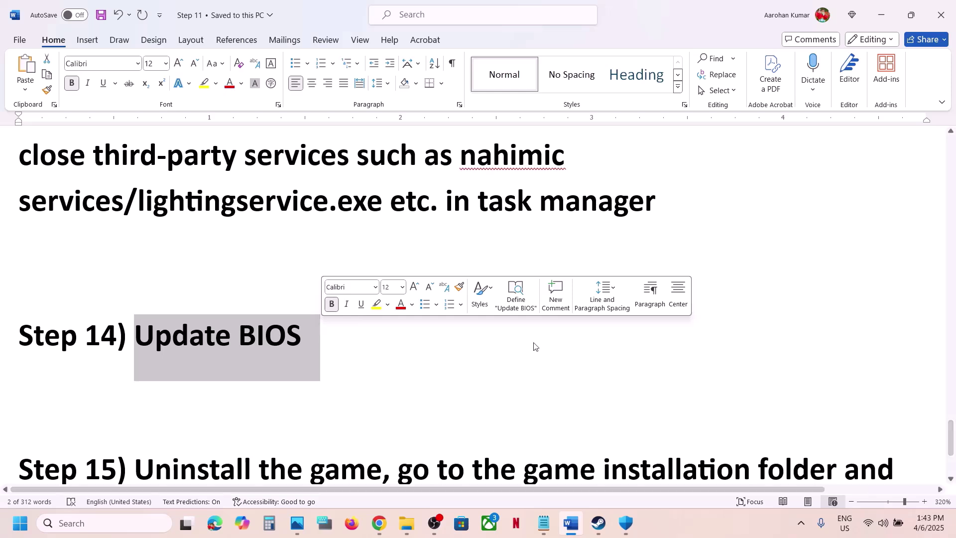
left_click(883, 524)
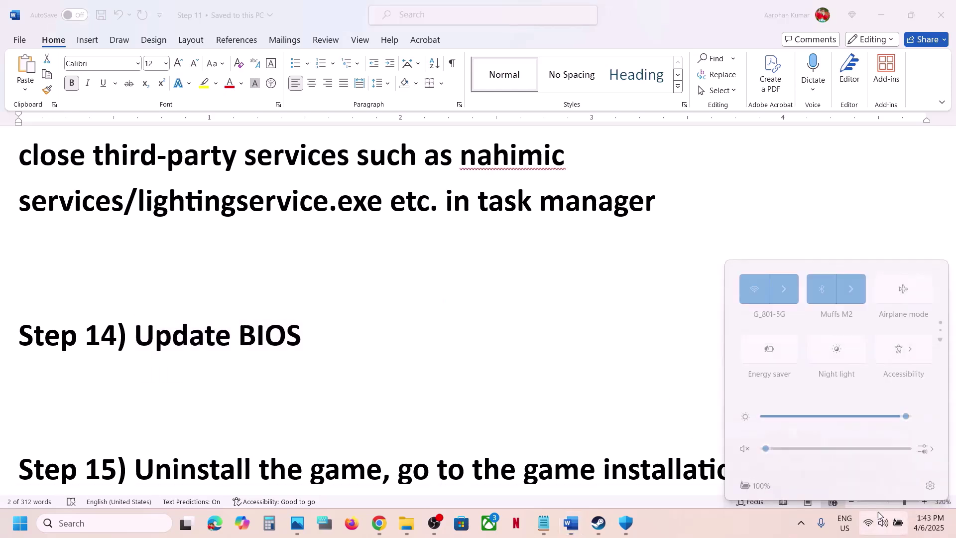
mouse_move(763, 488)
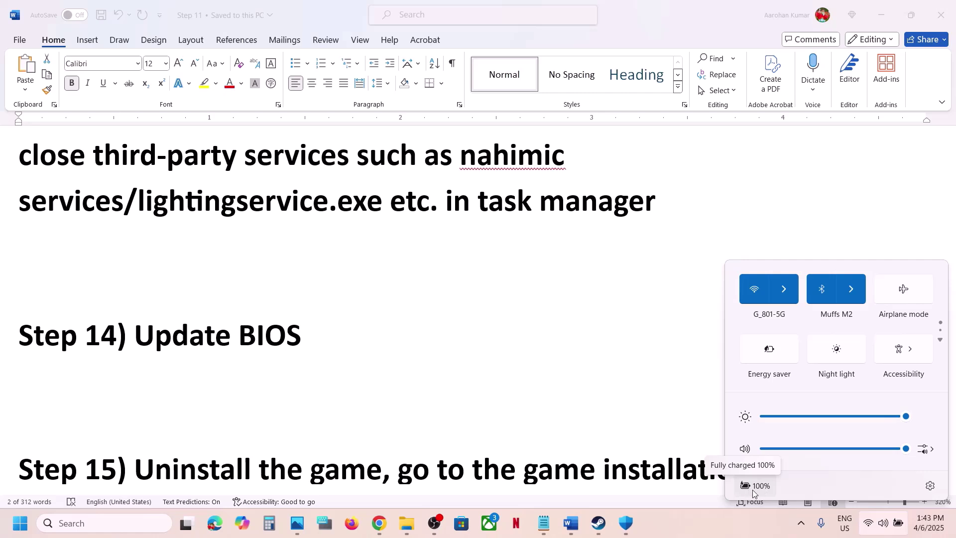
left_click(453, 401)
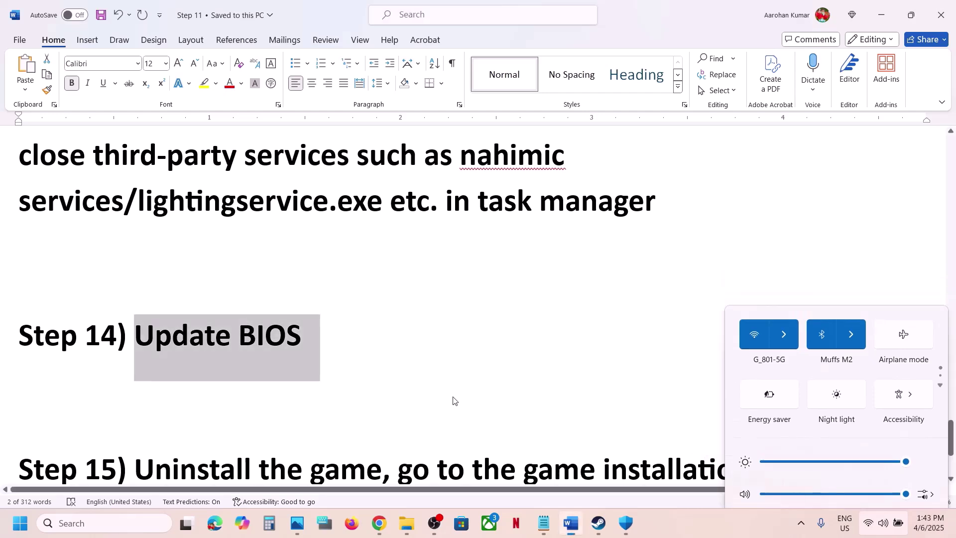
Read Step 15 about uninstalling the game, and find the Uninstall option for The Last of Us Part II Remastered in the Steam library.
scroll(453, 399, "down", 4)
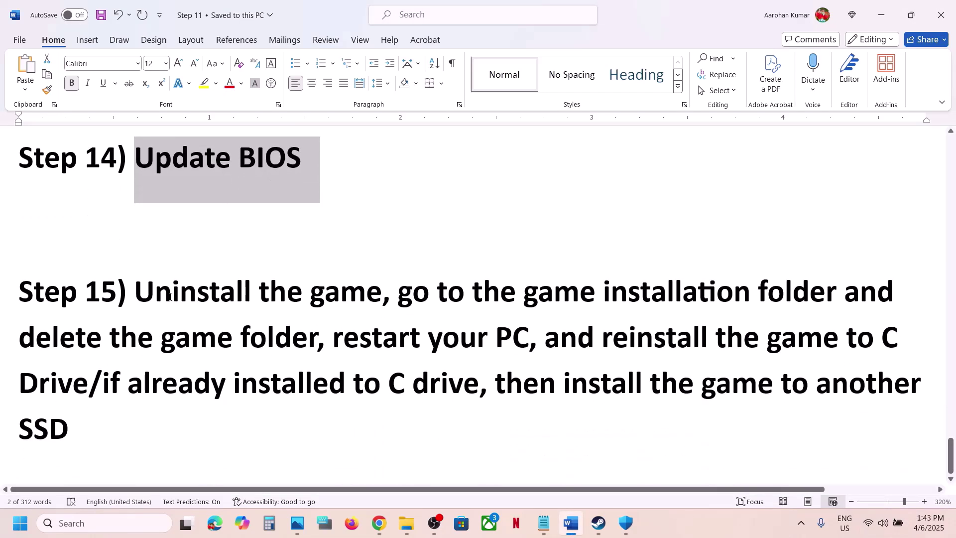
left_click_drag(170, 296, 427, 394)
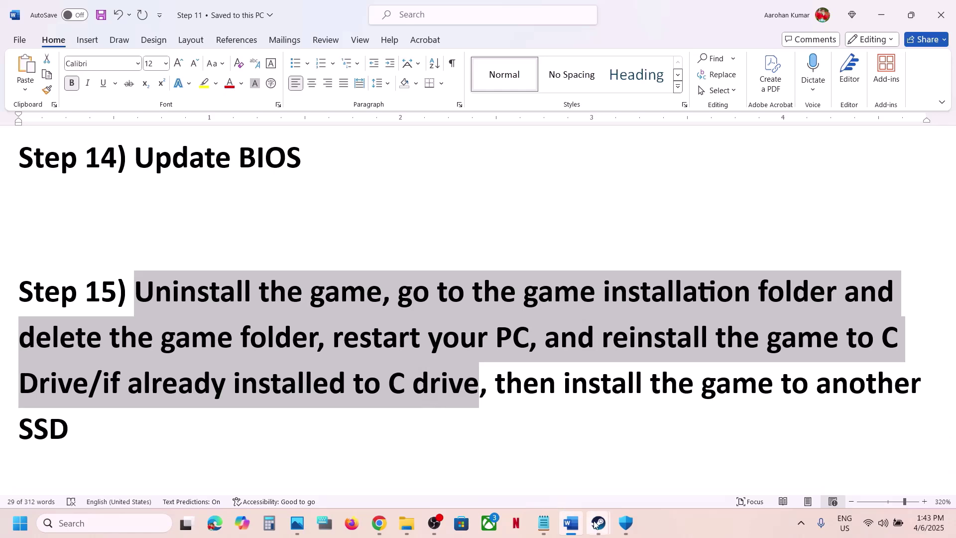
mouse_move(595, 524)
left_click(543, 472)
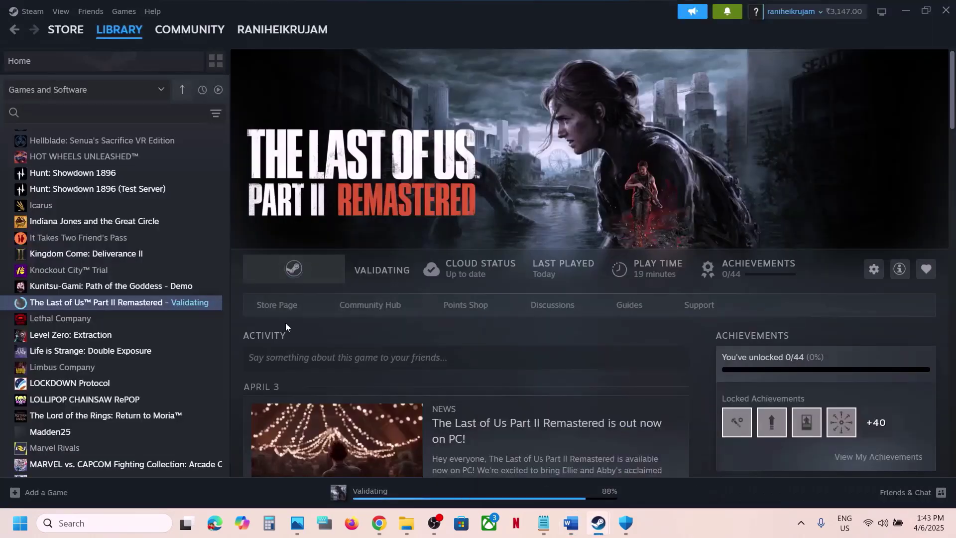
right_click(175, 307)
mouse_move(205, 360)
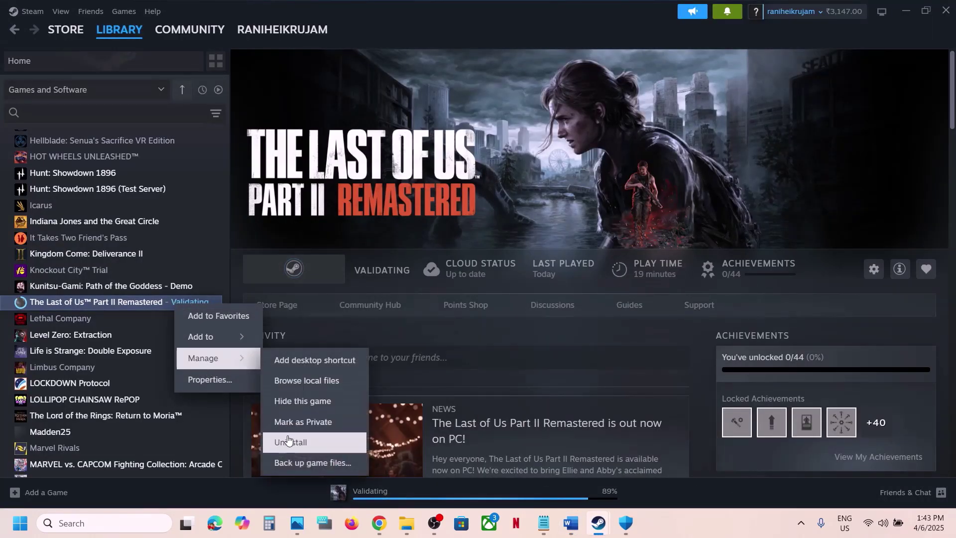
Return to Word, review Step 15's instructions on reinstalling to C drive or another SSD, and switch back to the Steam library.
left_click(570, 524)
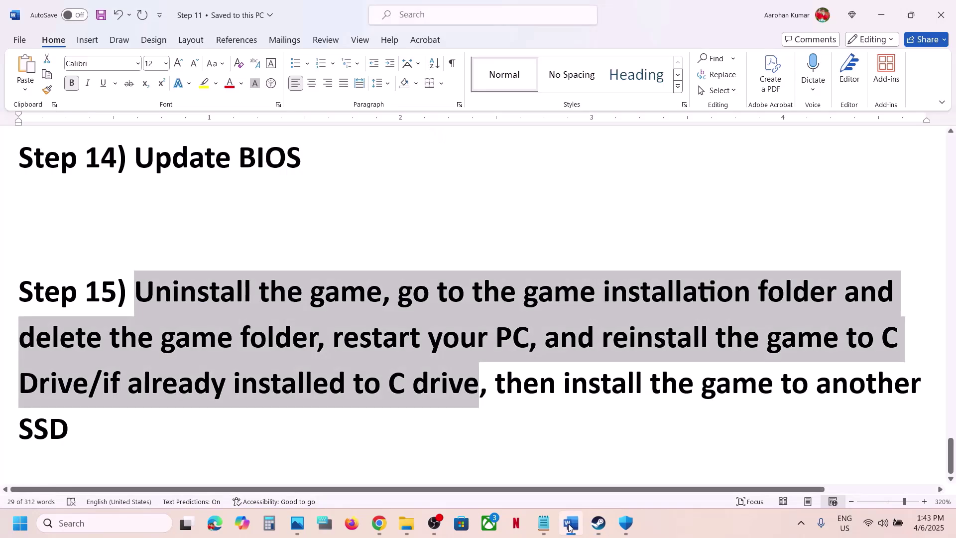
left_click(587, 392)
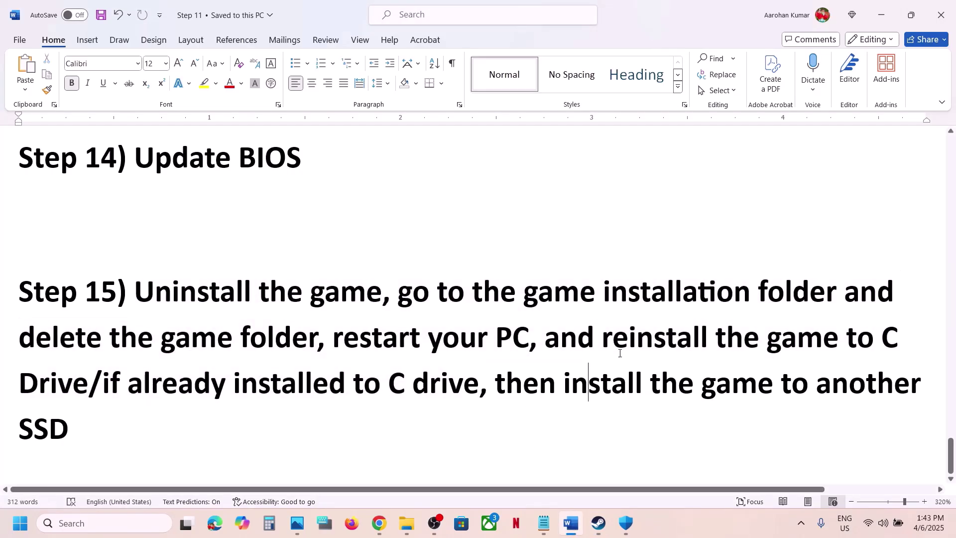
left_click_drag(604, 336, 89, 375)
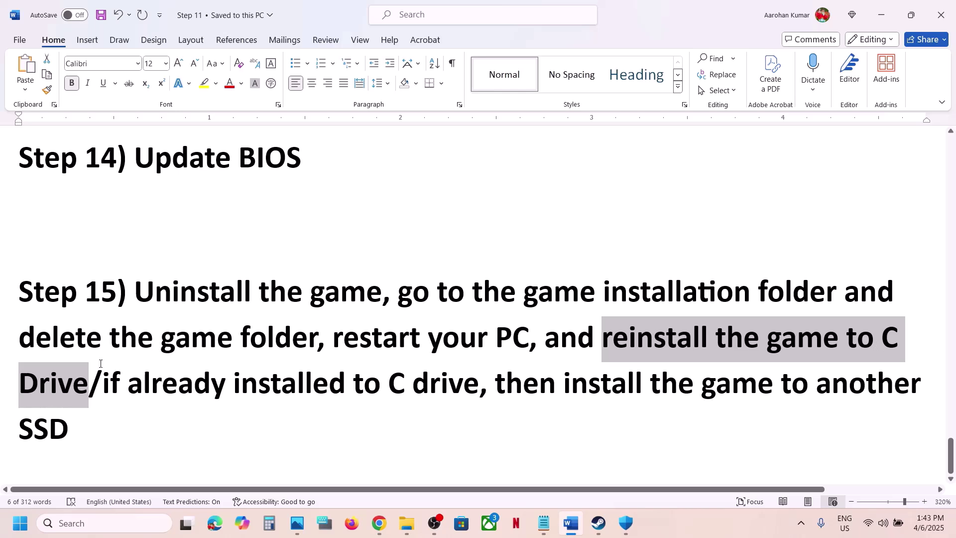
left_click_drag(122, 384, 432, 407)
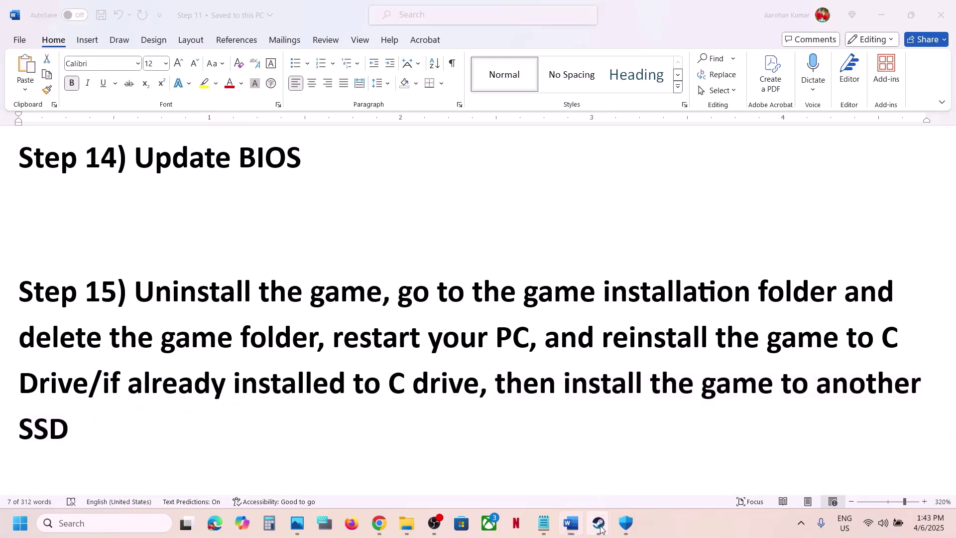
mouse_move(599, 523)
mouse_move(535, 442)
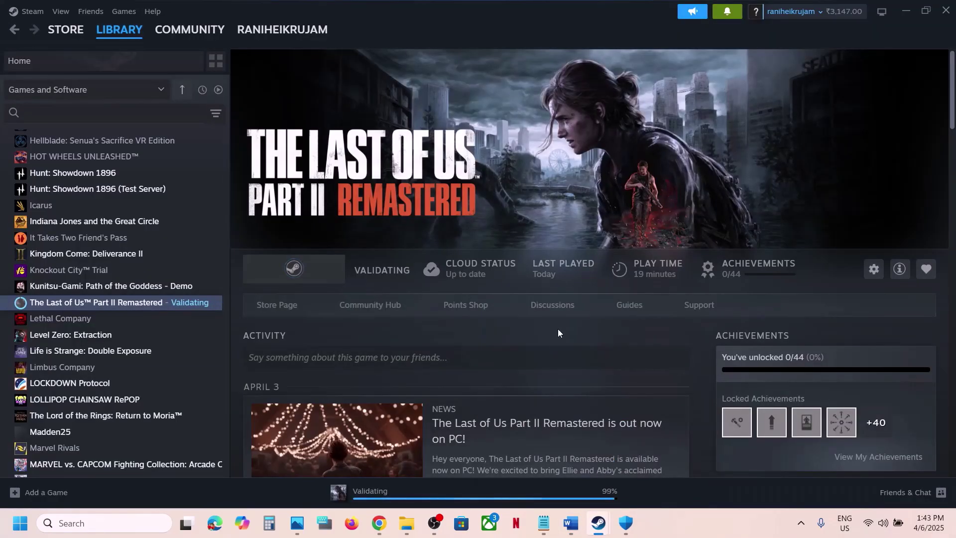